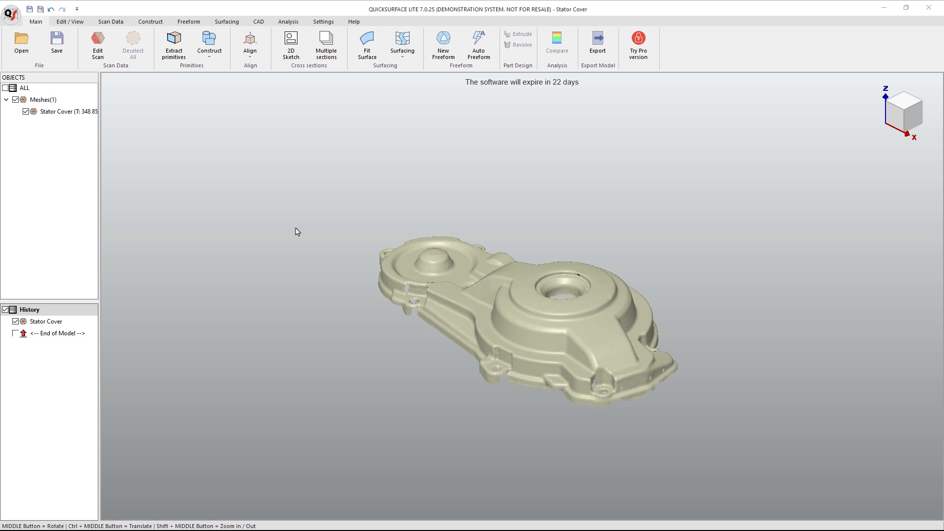
left_click(350, 23)
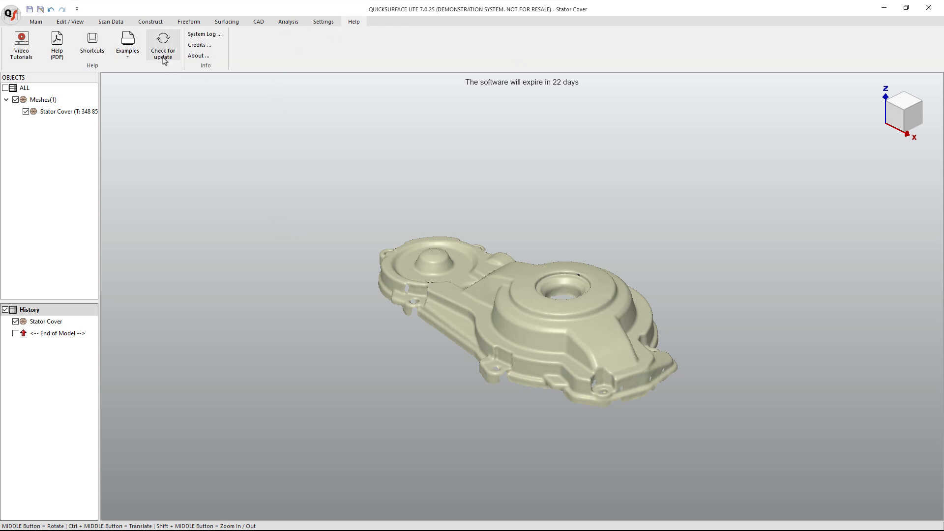
left_click(126, 60)
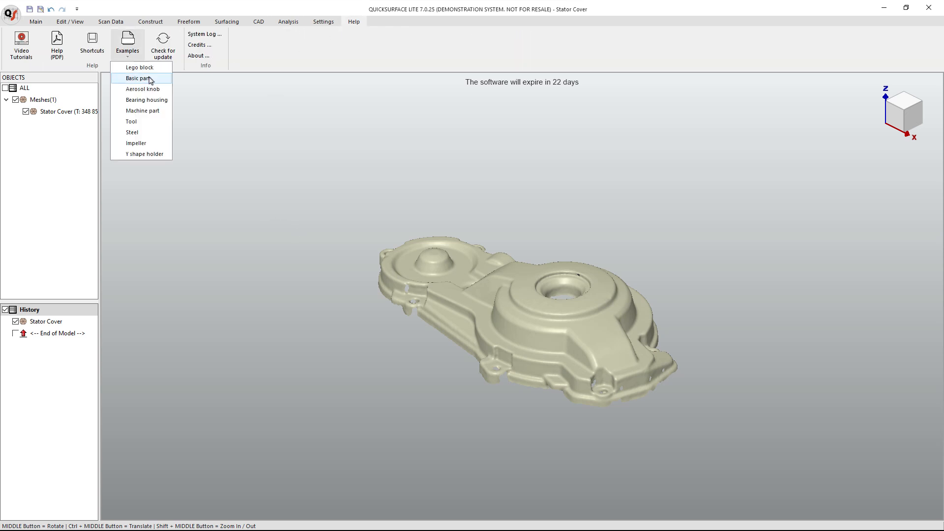
left_click(35, 22)
left_click(35, 22)
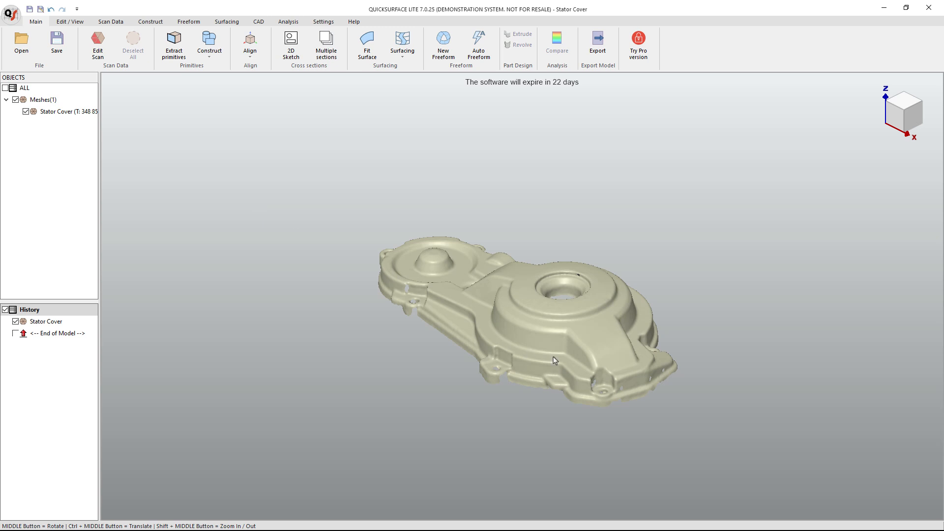
scroll(600, 392, "up", 5)
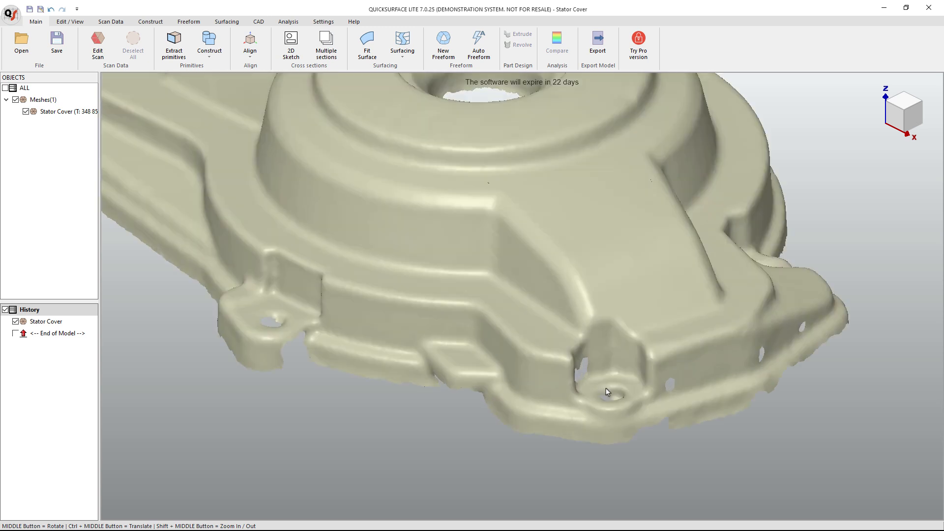
scroll(613, 392, "down", 8)
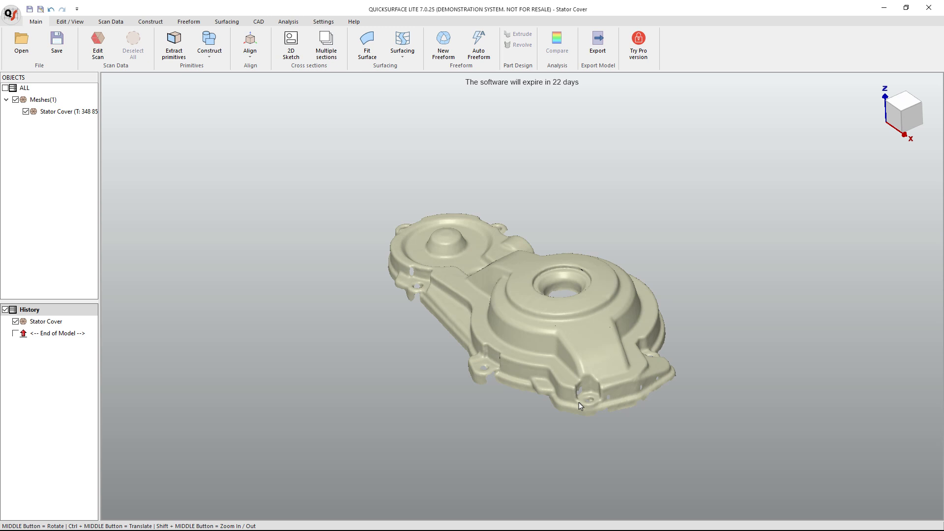
middle_click_drag(579, 403, 583, 375)
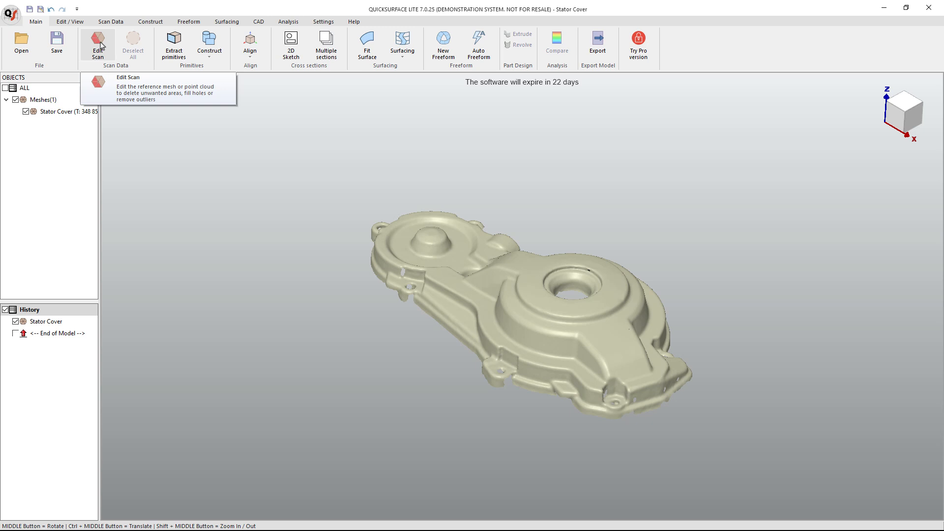
- Edit the Stator Cover scan mesh and fill the oval hole in the side wall above the mounting lug near the small round end
left_click(115, 23)
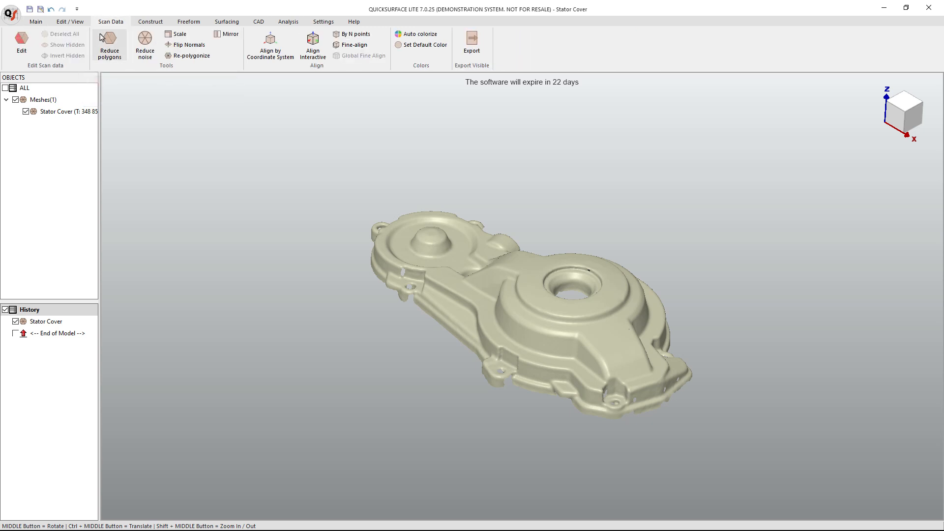
left_click(22, 43)
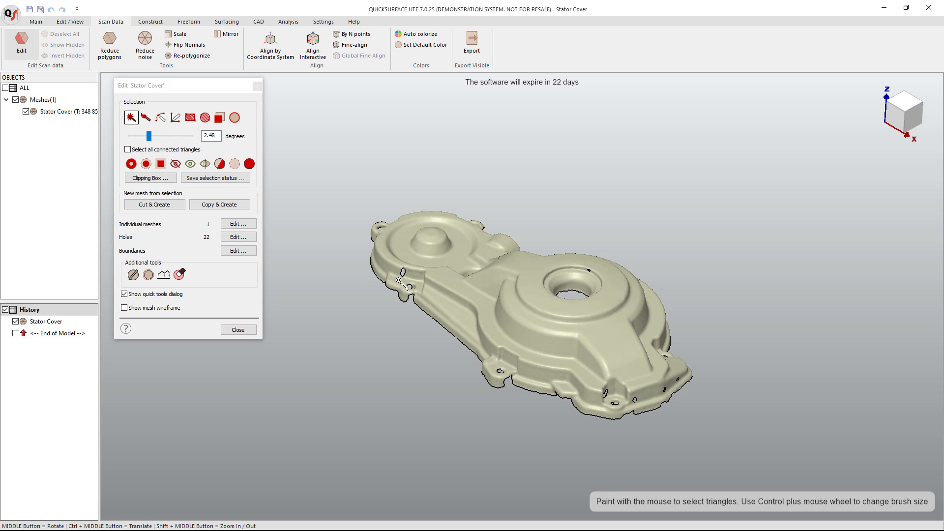
left_click(249, 238)
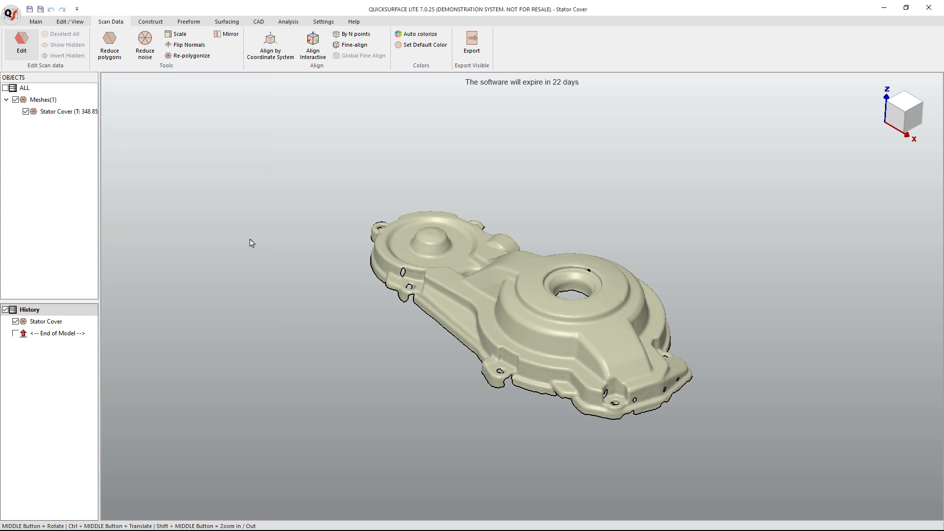
left_click(405, 276)
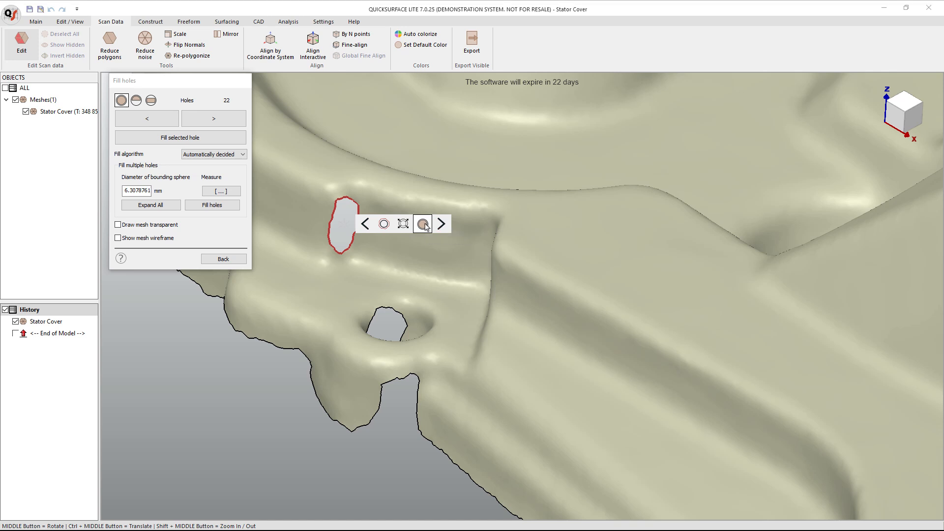
left_click(424, 225)
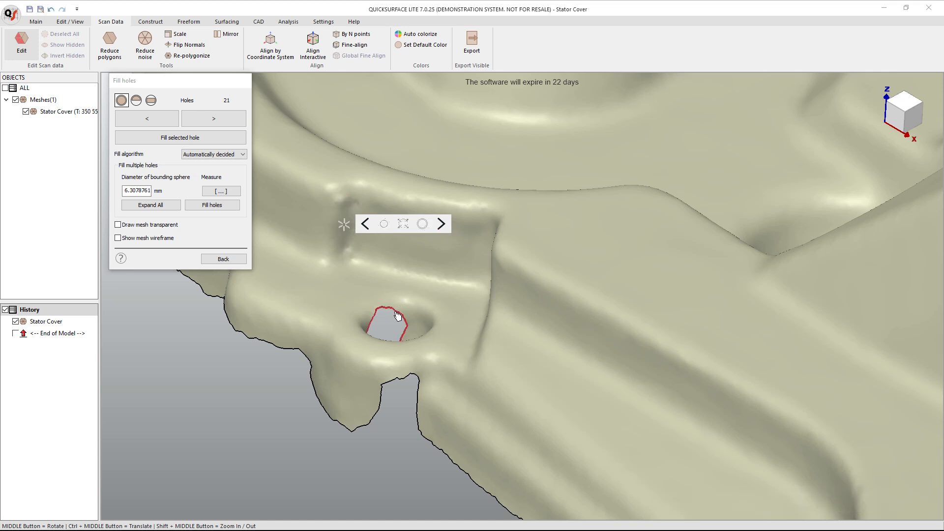
- Fill the small hole on the upper rim of the central bore
scroll(344, 320, "down", 3)
scroll(344, 320, "down", 2)
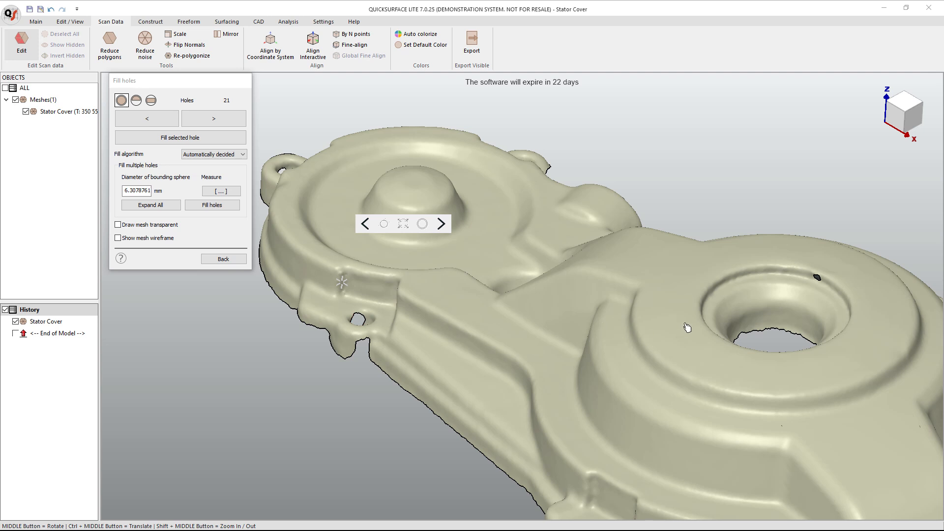
left_click(819, 276)
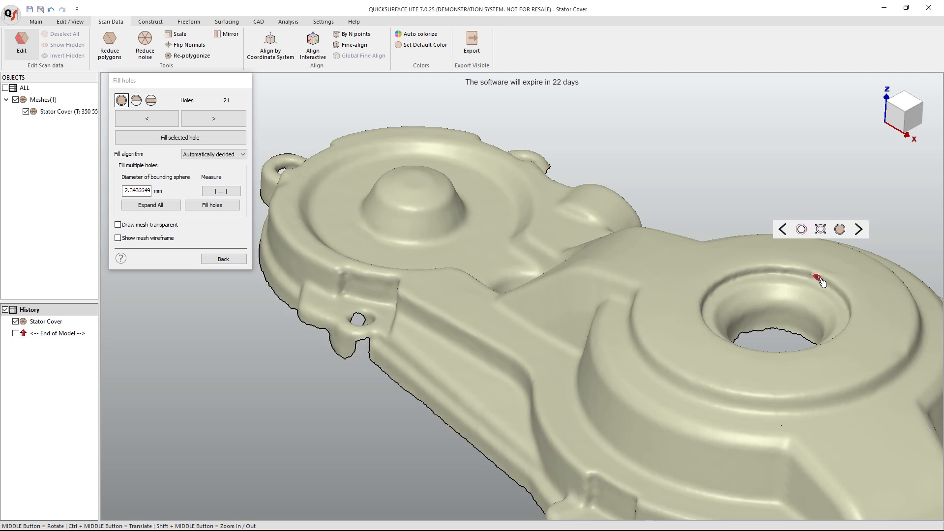
- Fill the irregular hole in the wall of the bolt recess at the front corner of the cover's wide end
middle_click_drag(713, 298, 741, 313)
middle_click_drag(768, 425, 643, 288, "ctrl")
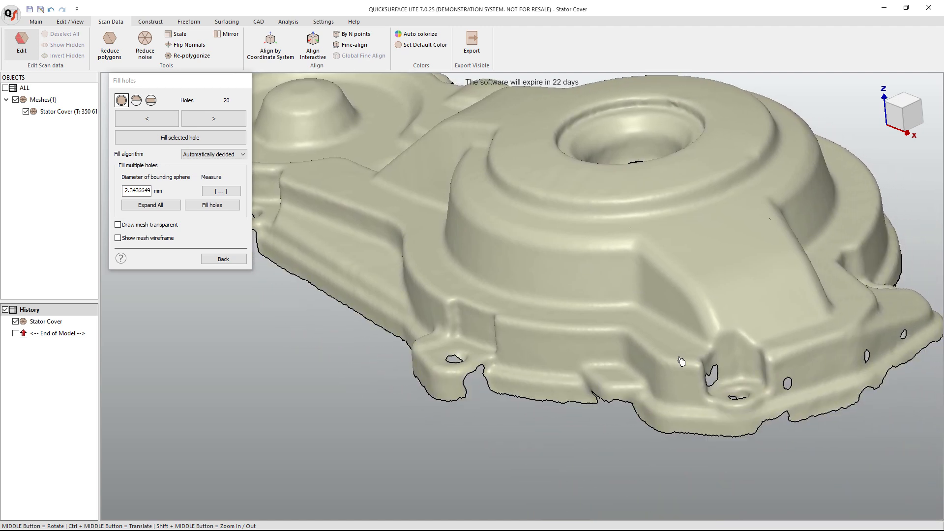
left_click(720, 380)
left_click(739, 329)
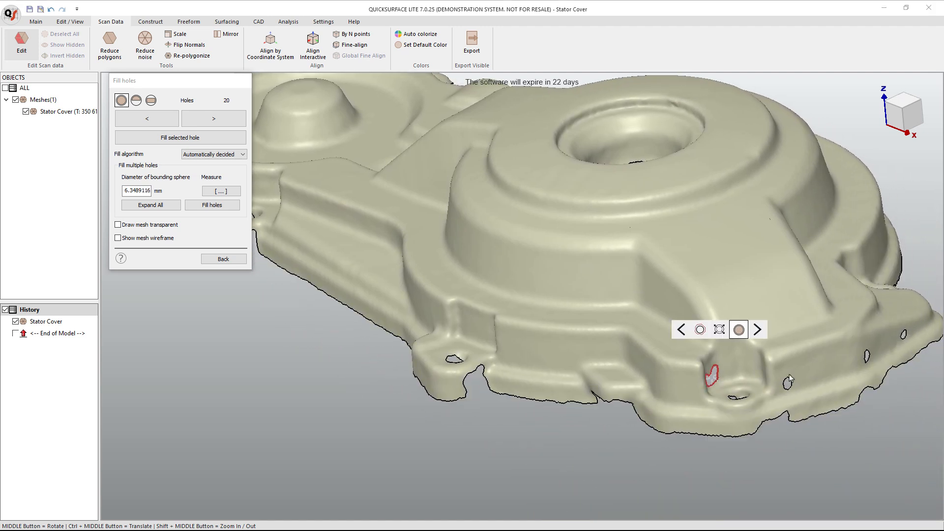
- Fill the three small holes along the outer side wall next to the front corner bolt recess
left_click(790, 384)
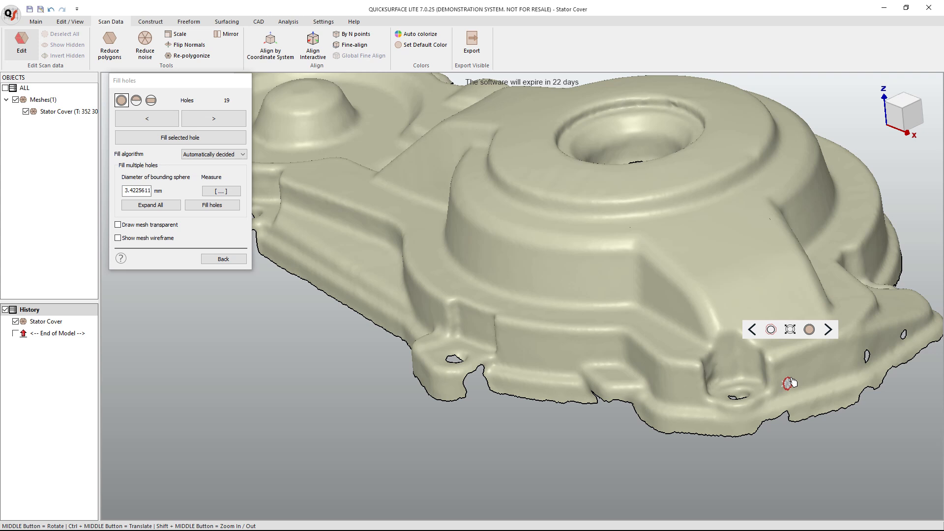
left_click(809, 330)
left_click(868, 365)
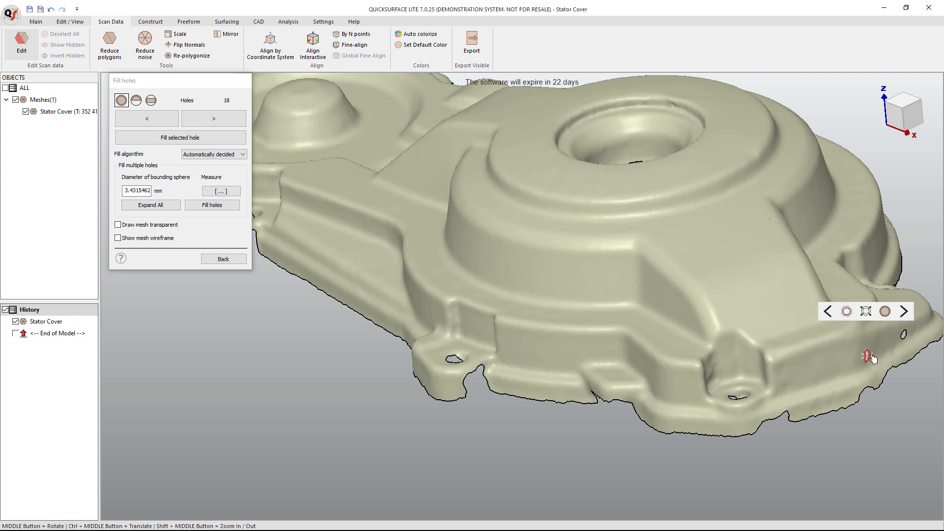
left_click(885, 312)
left_click(907, 338)
left_click(925, 288)
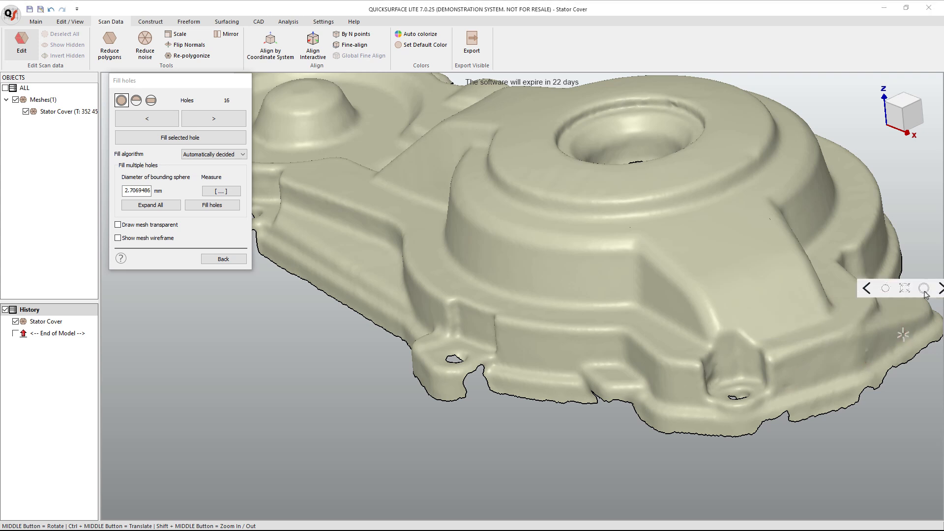
- Fill the large elongated hole in the wall beside the mounting lug at the cover's small round end
scroll(812, 364, "down", 3)
scroll(813, 364, "down", 3)
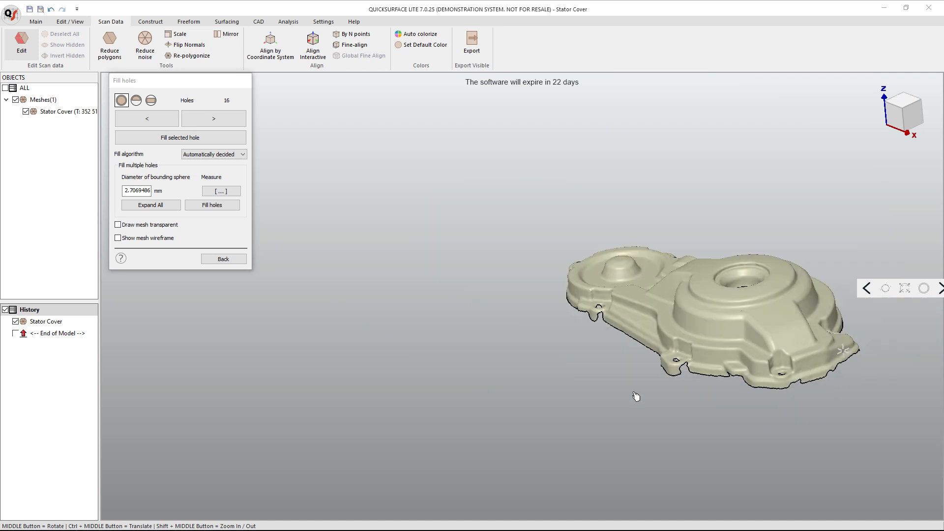
middle_click_drag(691, 382, 666, 354)
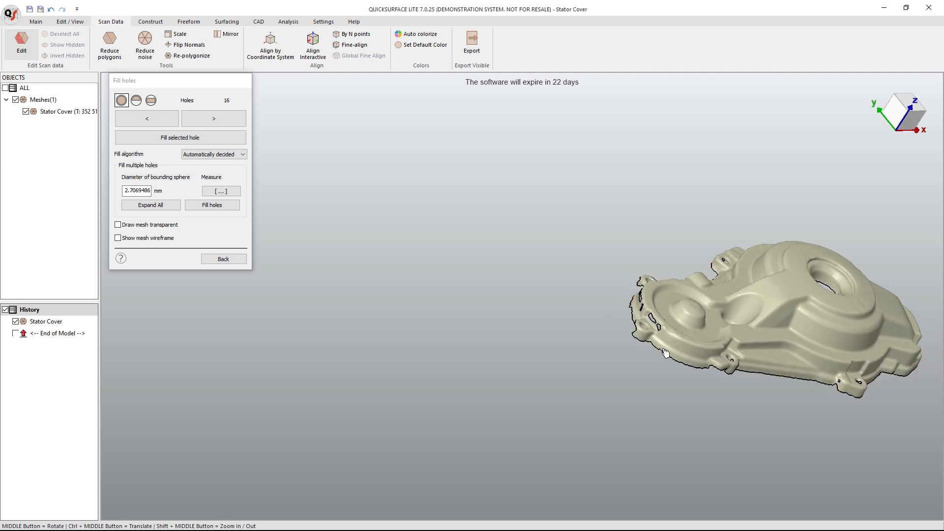
scroll(662, 323, "up", 5)
left_click(619, 328)
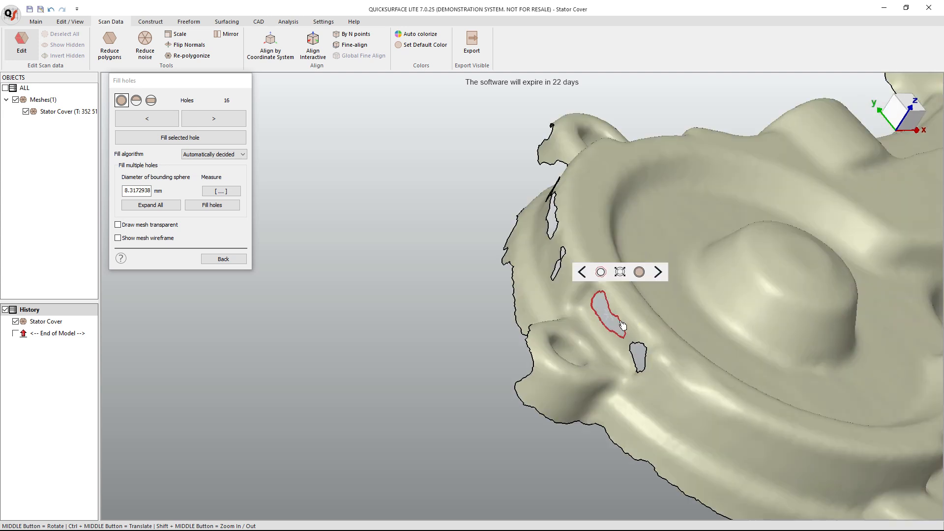
scroll(636, 275, "up", 2)
left_click(640, 273)
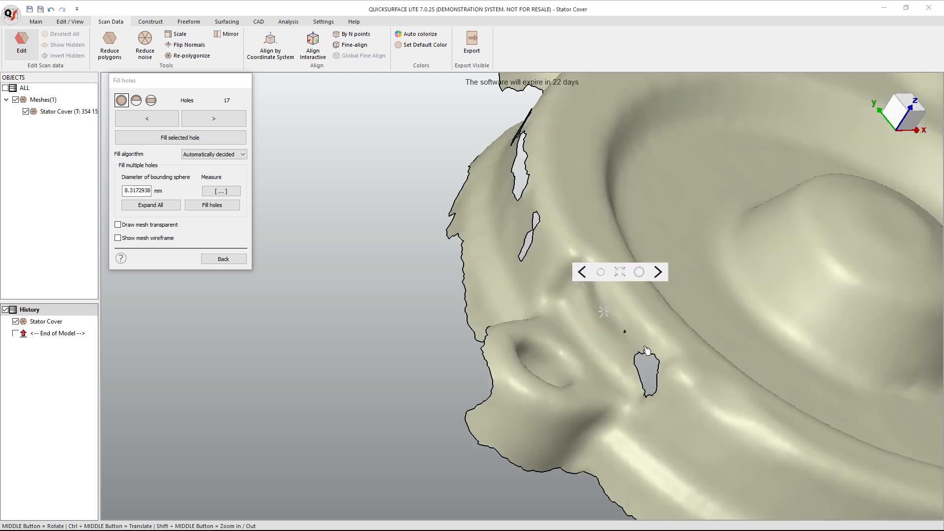
- Fill the neighbouring wedge-shaped hole and the tiny hole left at the edge of the filled elongated one
left_click(657, 376)
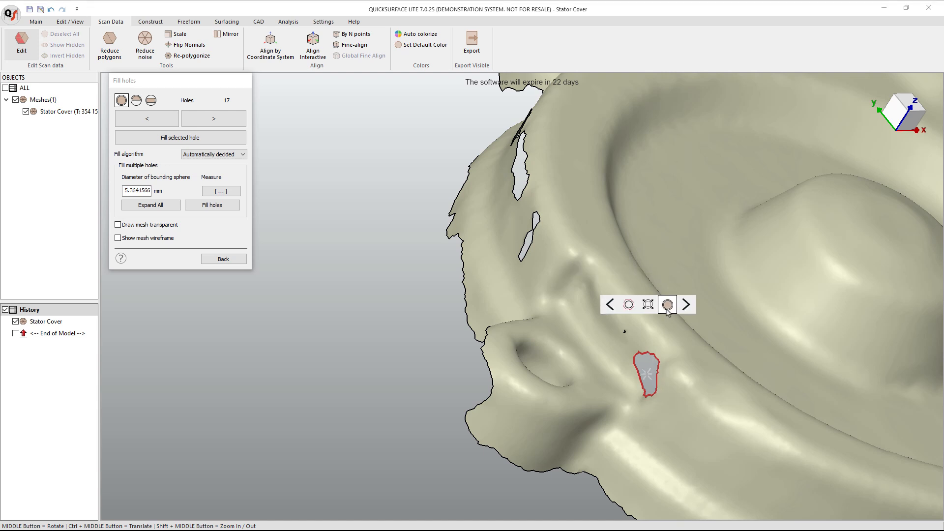
left_click(667, 305)
left_click(625, 332)
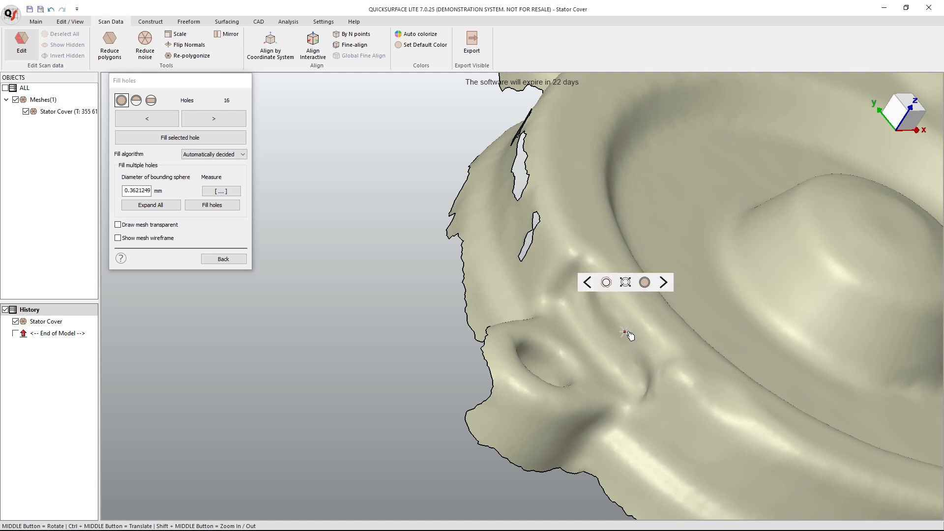
left_click(645, 283)
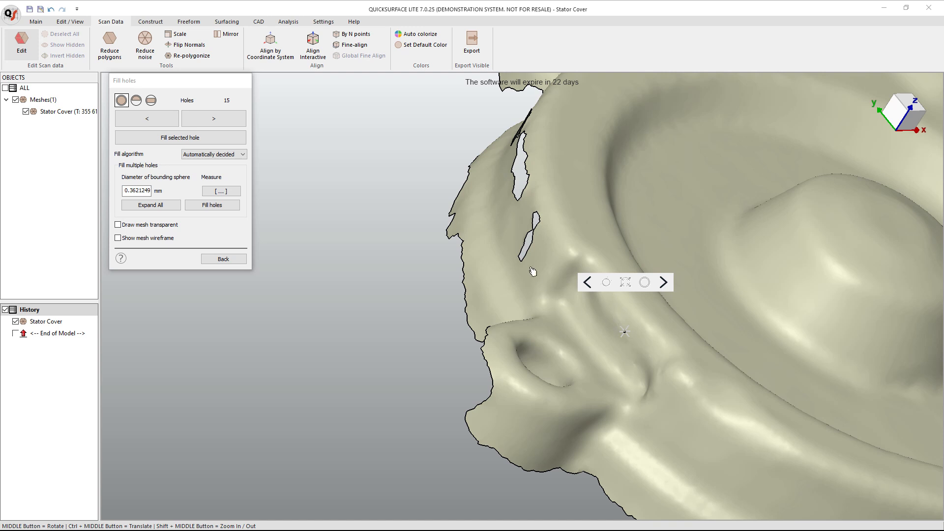
- Fill the two narrow vertical holes in the outer wall beyond the lug at the small round end
left_click(525, 249)
left_click(544, 203)
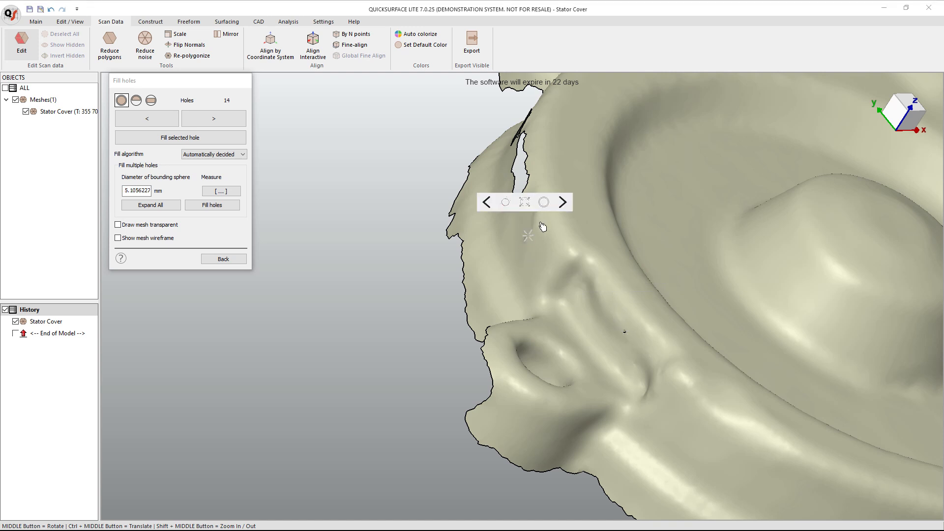
left_click(531, 184)
left_click(548, 129)
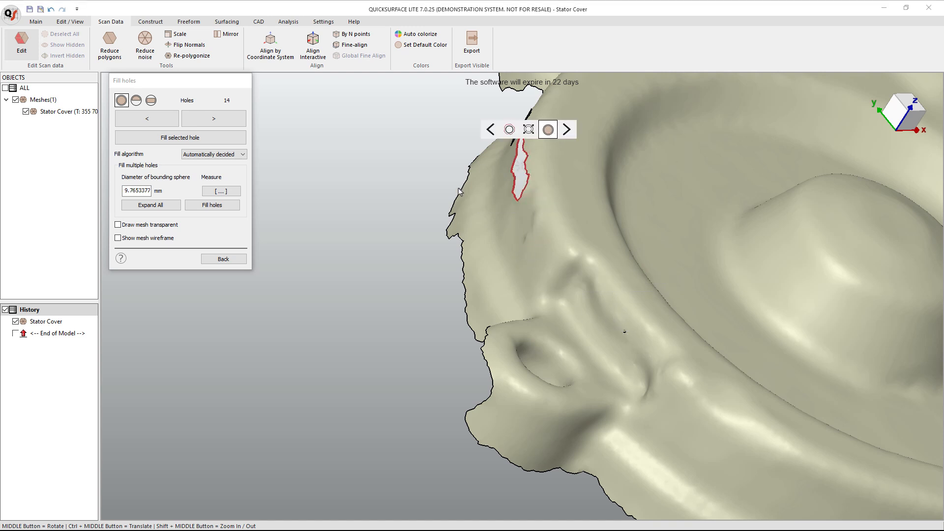
- Finish hole filling and exit mesh editing, leaving the lug holes and central bore open
middle_click_drag(413, 280, 379, 374)
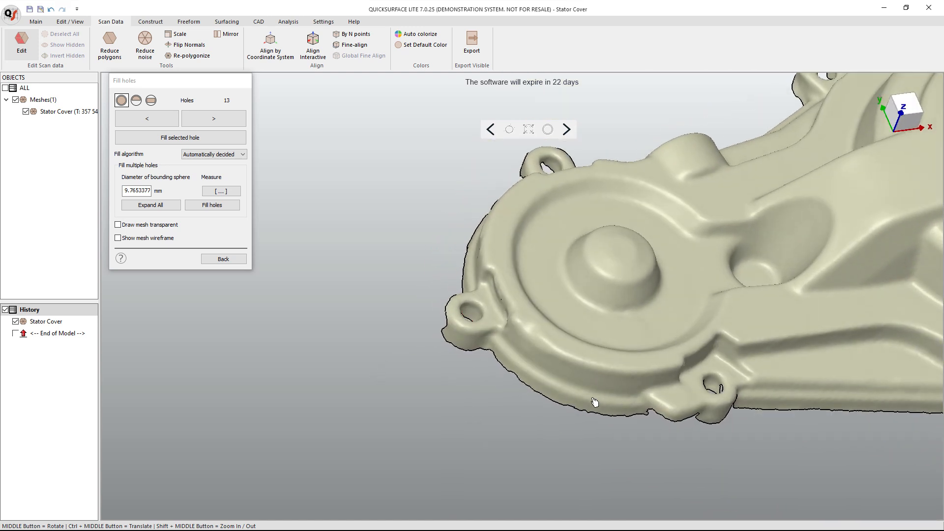
middle_click_drag(614, 415, 389, 408, "ctrl")
scroll(388, 408, "down", 5)
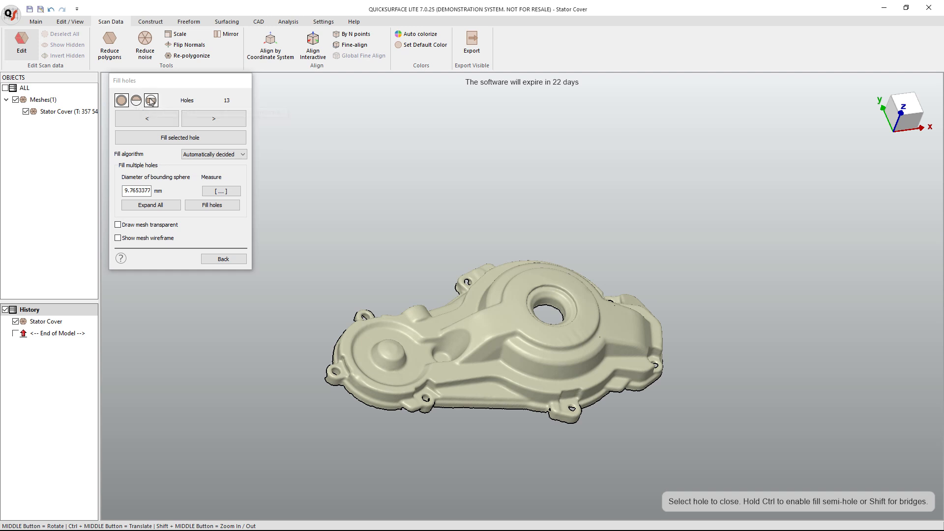
left_click(235, 264)
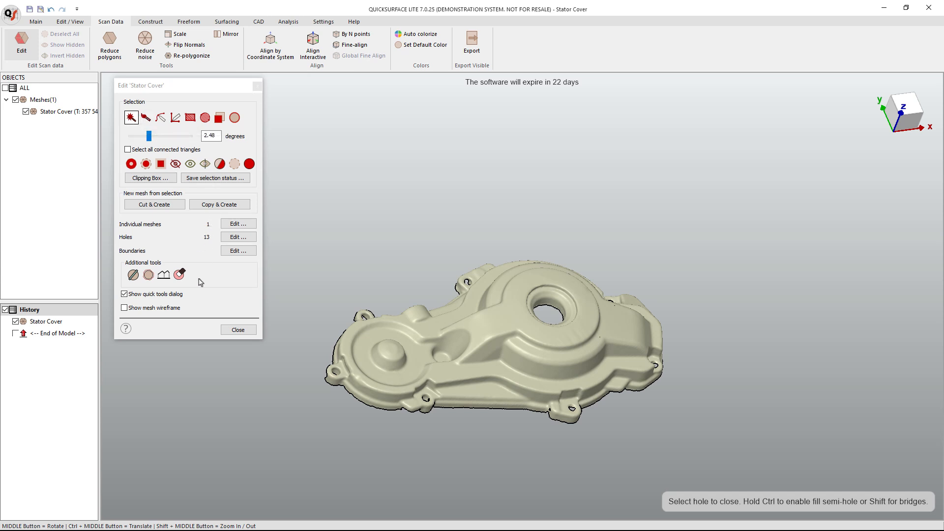
left_click(238, 330)
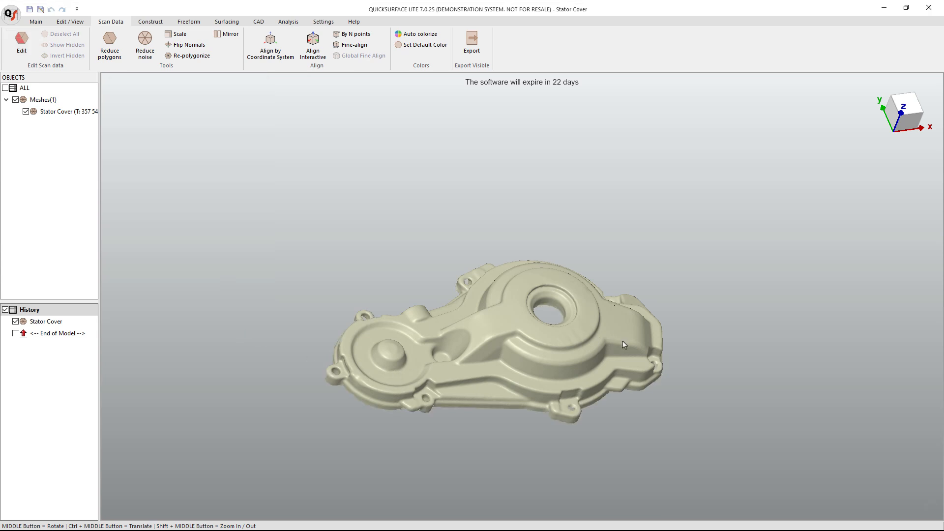
scroll(622, 344, "up", 3)
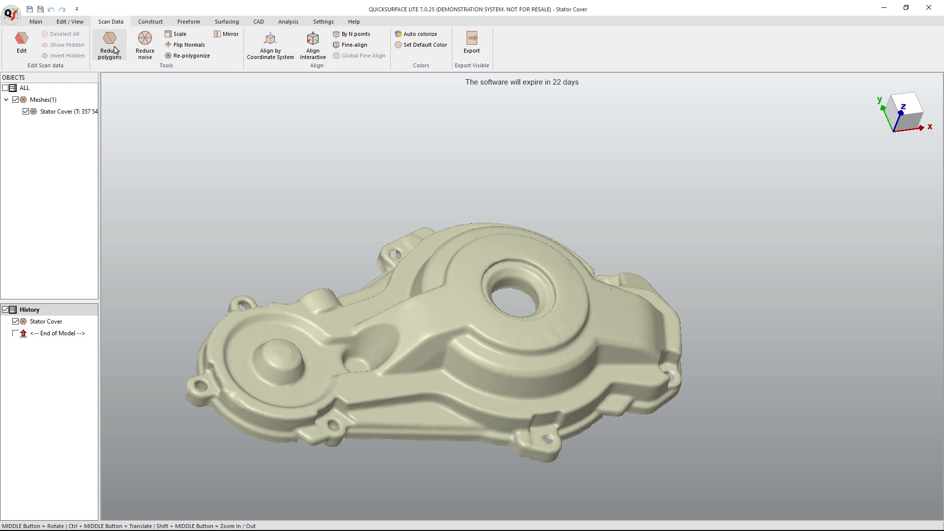
left_click(139, 48)
left_click(109, 49)
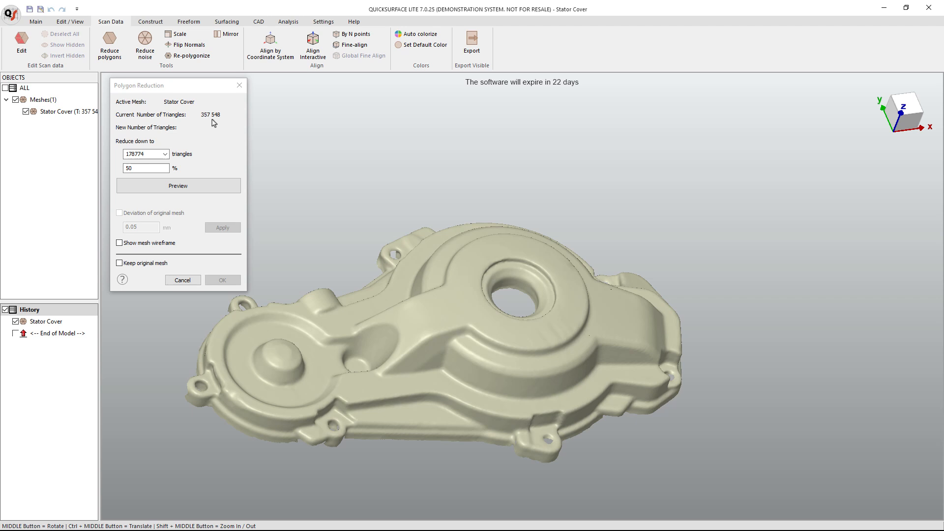
left_click(239, 86)
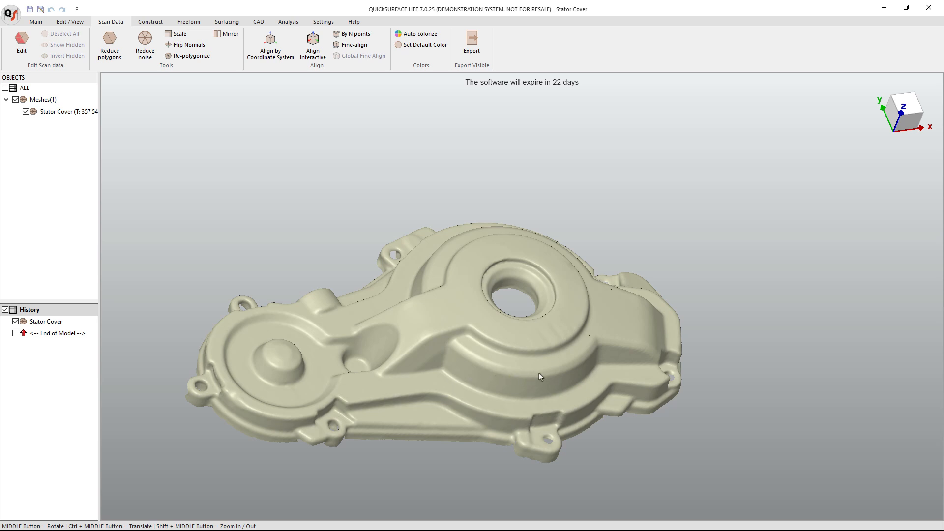
scroll(545, 347, "up", 2)
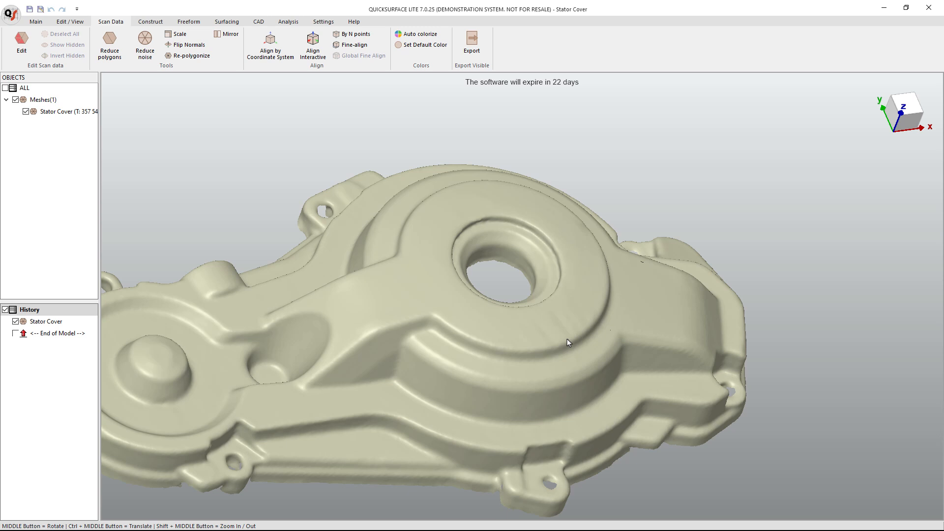
- Reduce noise on the whole Stator Cover mesh with 5 iterations, including boundary edges, previewing the smoothing twice before accepting it
middle_click_drag(565, 340, 500, 368)
scroll(512, 327, "down", 5)
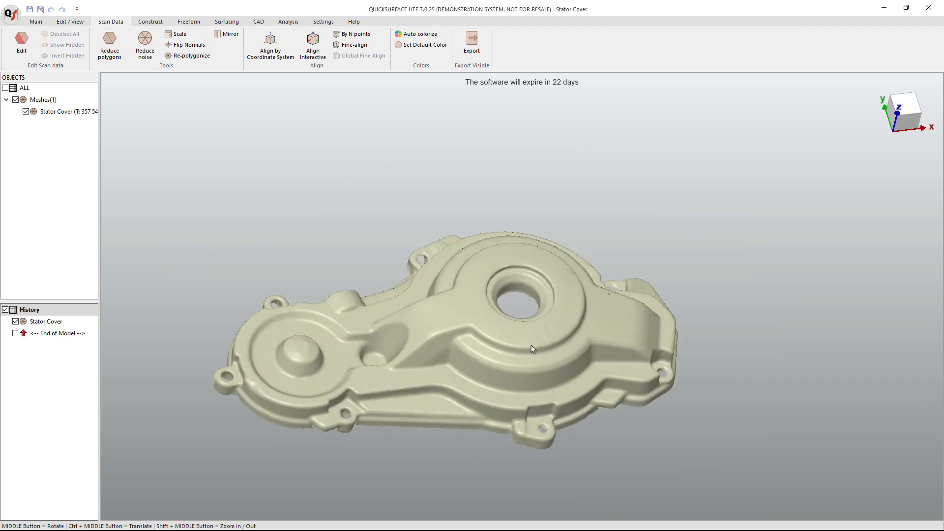
middle_click_drag(521, 363, 291, 271)
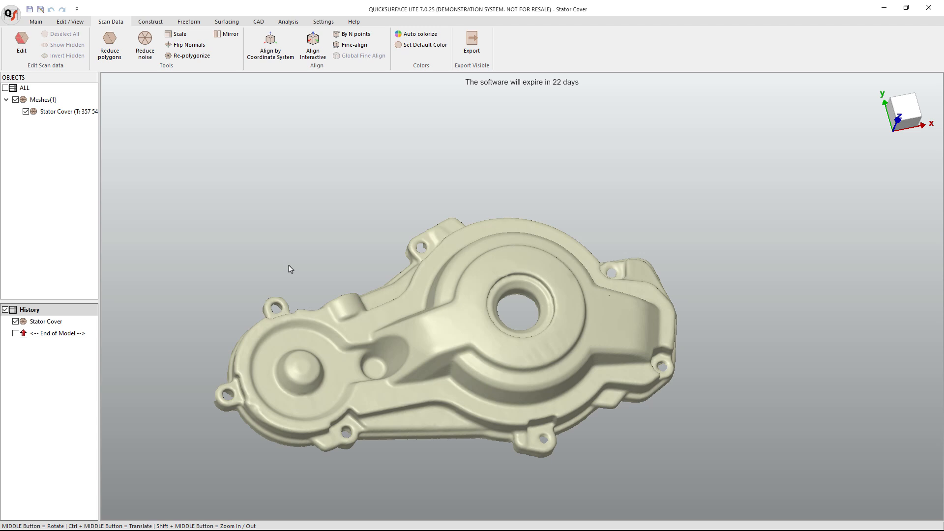
left_click(145, 42)
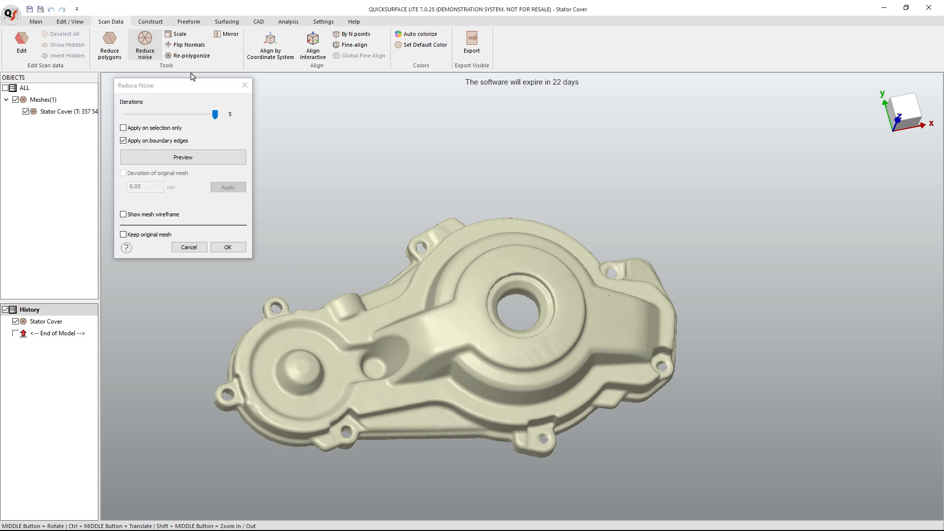
scroll(580, 387, "up", 6)
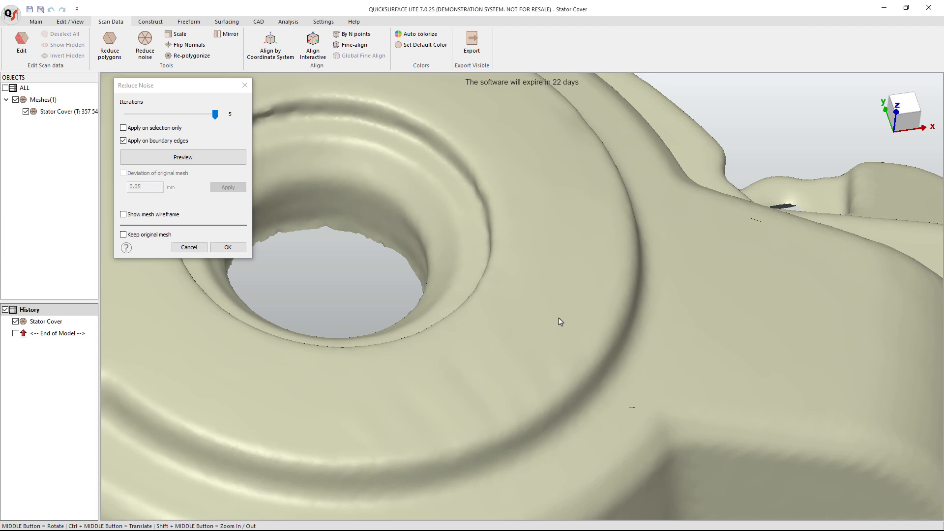
middle_click_drag(561, 322, 519, 233)
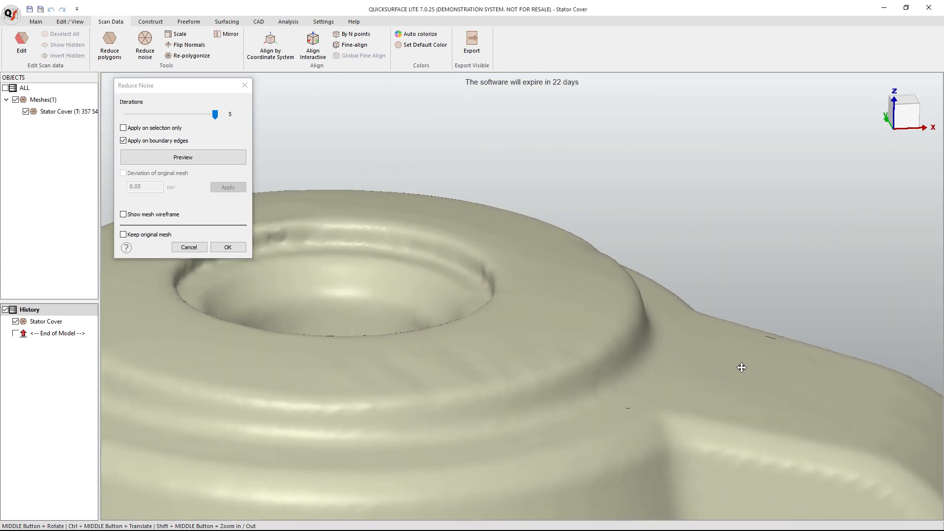
middle_click_drag(742, 367, 512, 280, "ctrl")
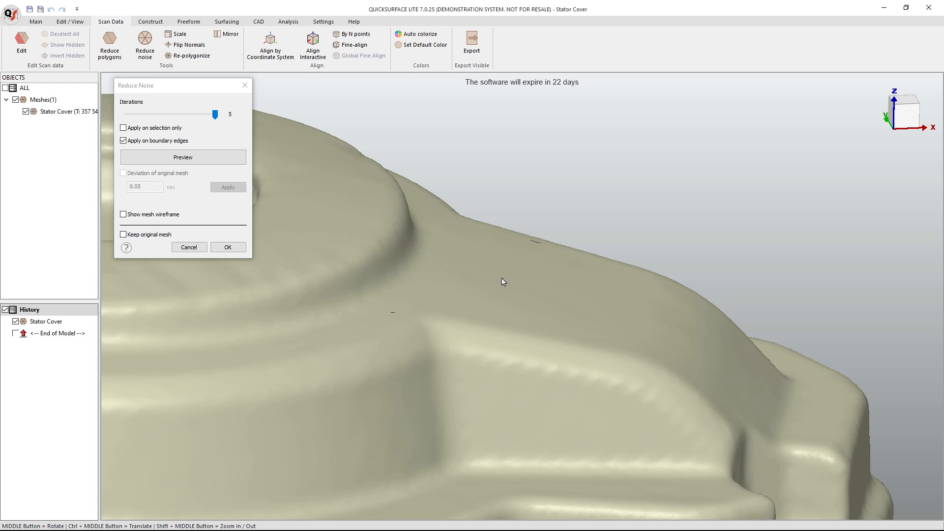
left_click(229, 157)
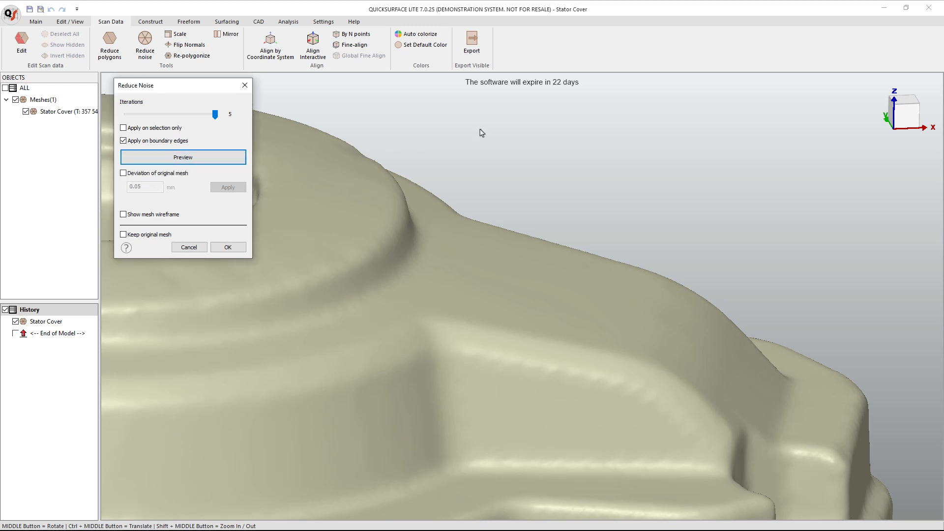
mouse_move(625, 224)
middle_mouse_down()
mouse_move(529, 302)
mouse_move(548, 359)
mouse_move(590, 257)
mouse_move(618, 227)
middle_mouse_up()
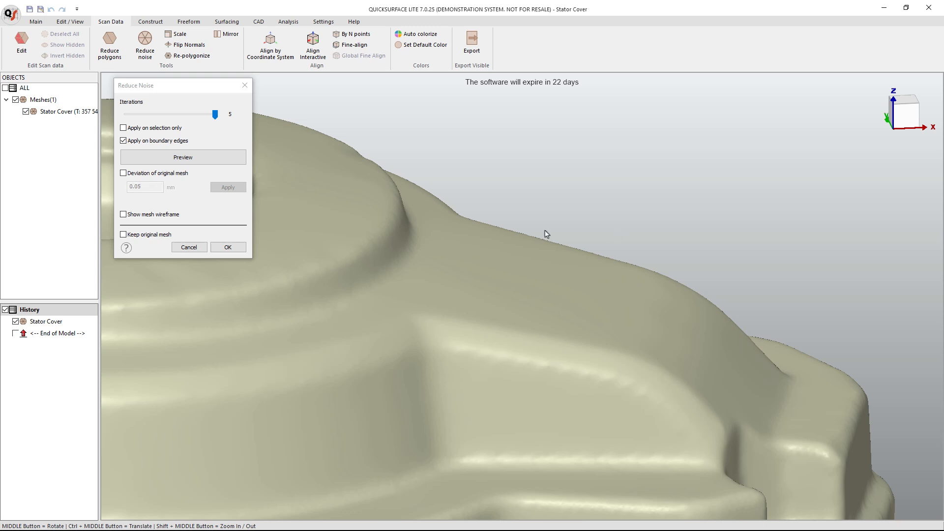
left_click(216, 158)
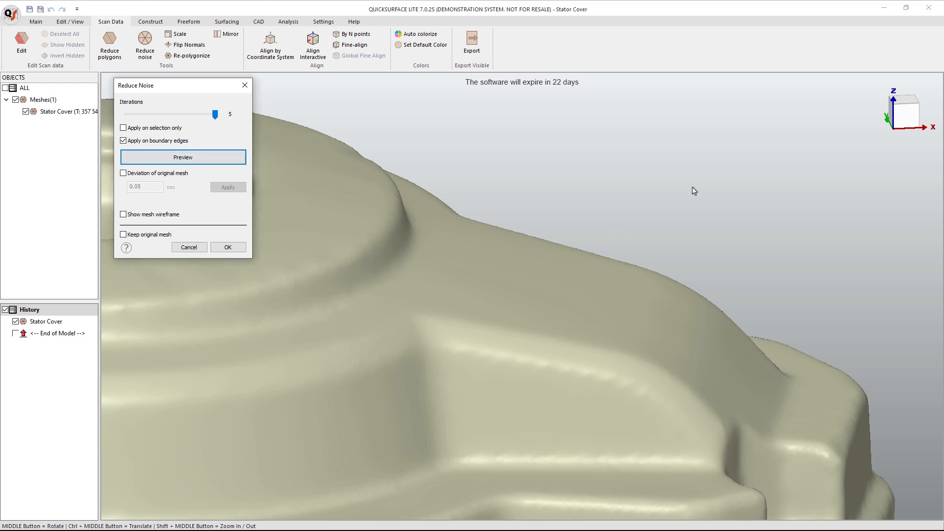
left_click(228, 247)
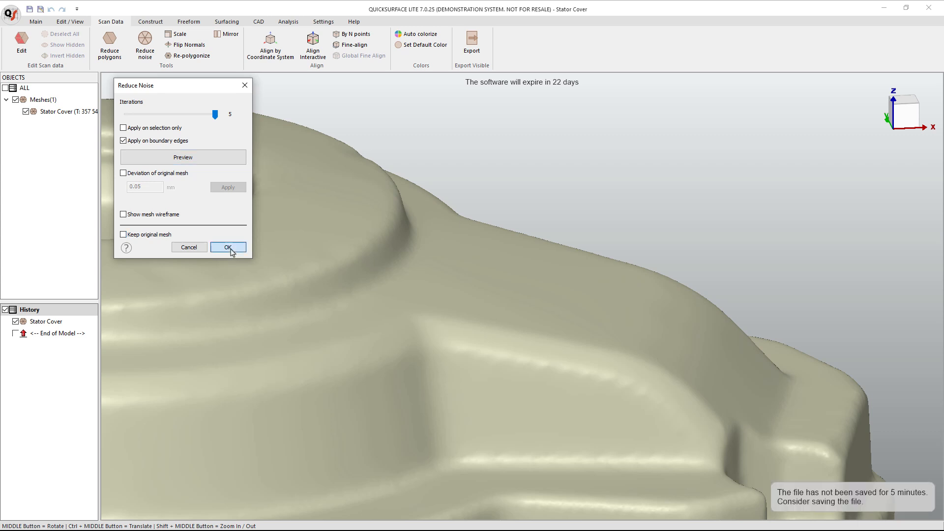
left_click(506, 290)
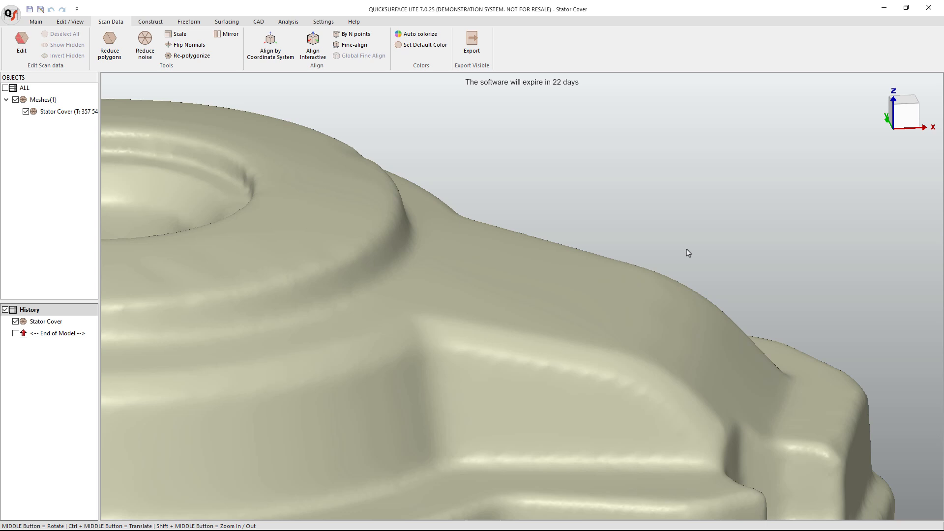
- Open the Basic part example model, discarding the unsaved changes to Stator Cover
scroll(667, 244, "down", 6)
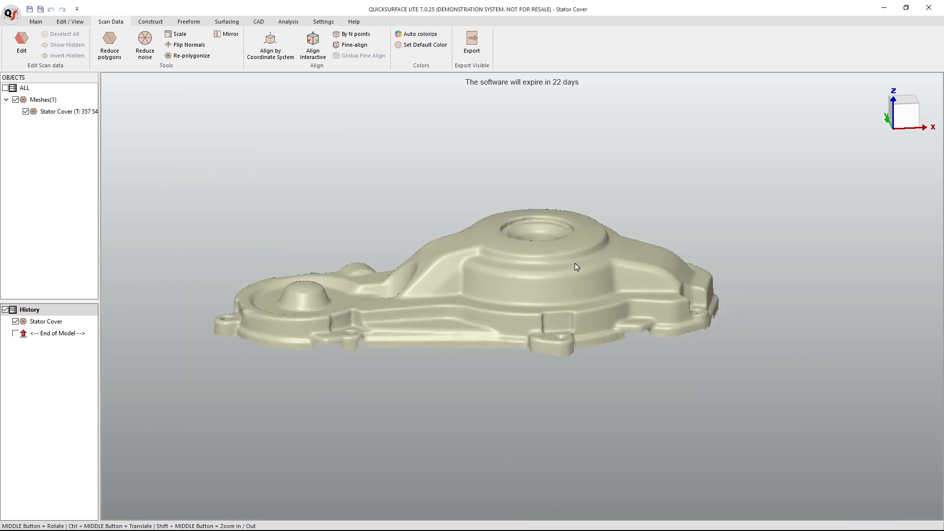
middle_click_drag(576, 268, 582, 404)
scroll(581, 404, "down", 2)
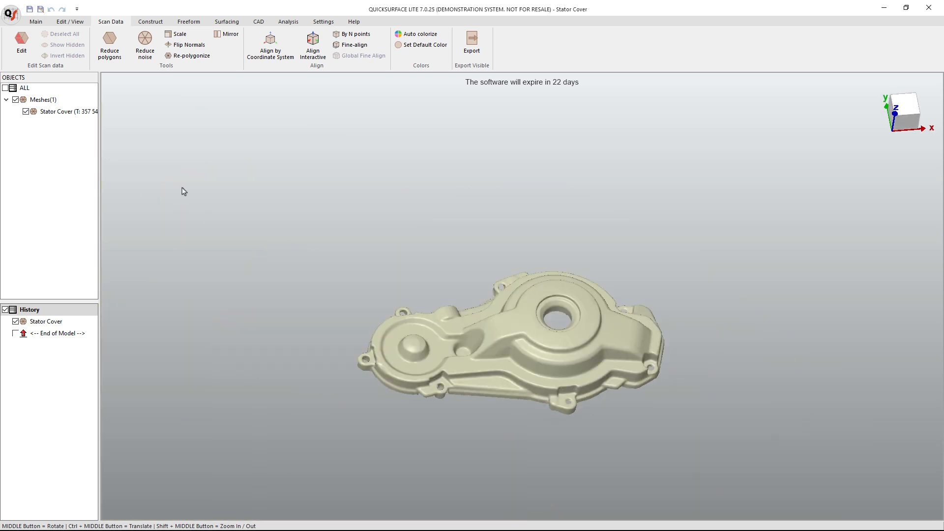
left_click(355, 21)
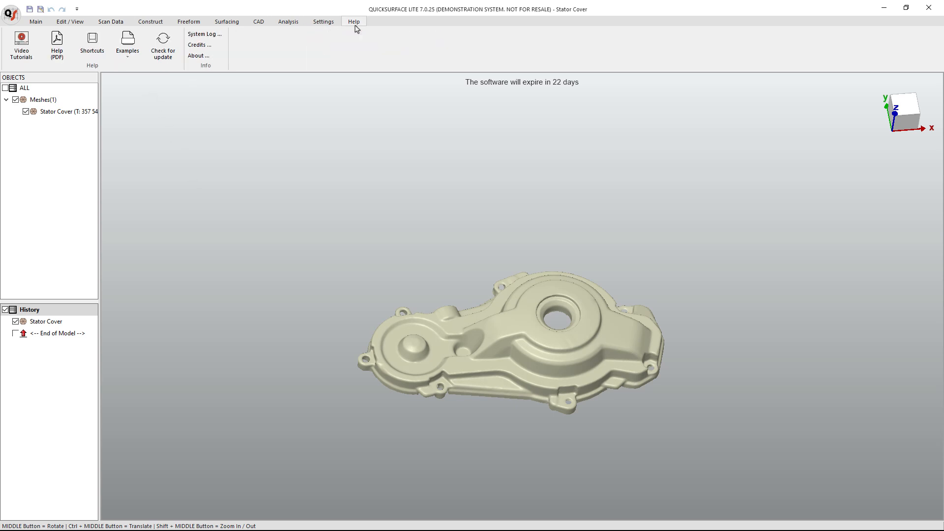
left_click(132, 58)
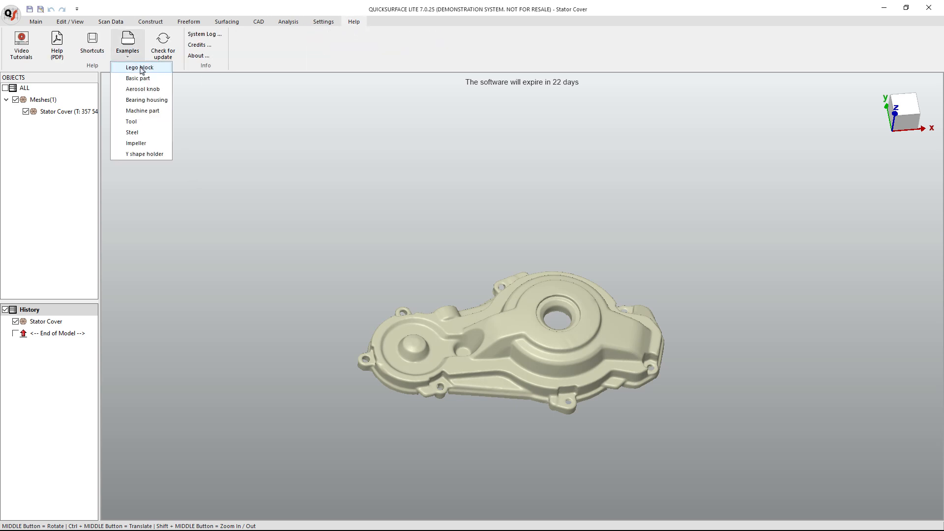
left_click(152, 79)
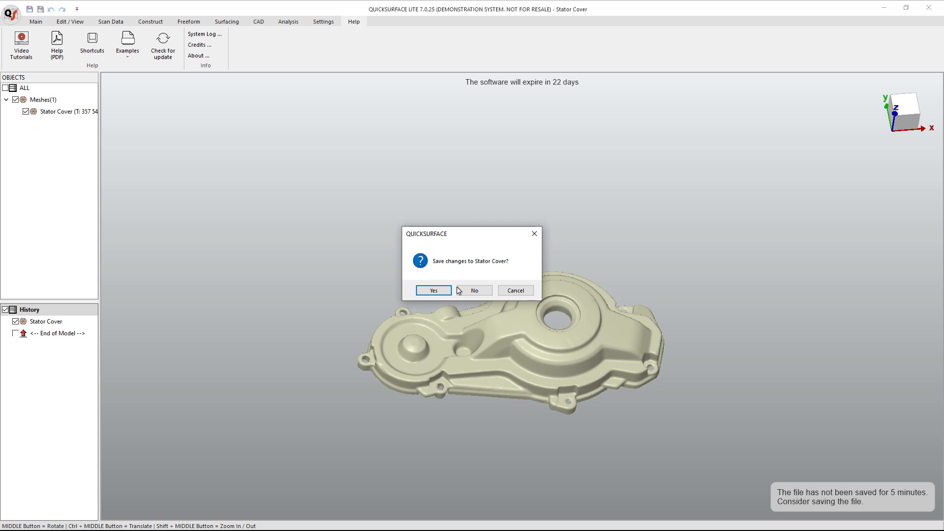
left_click(473, 291)
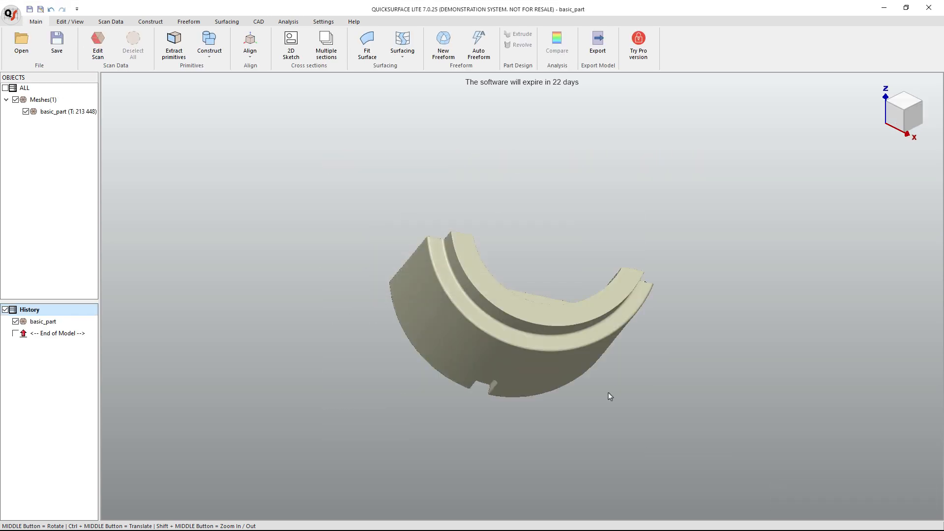
- Examine the basic_part scan from all sides, including the slot, lower edge, stepped rim and cut face
middle_click_drag(608, 392, 520, 436)
scroll(519, 432, "up", 3)
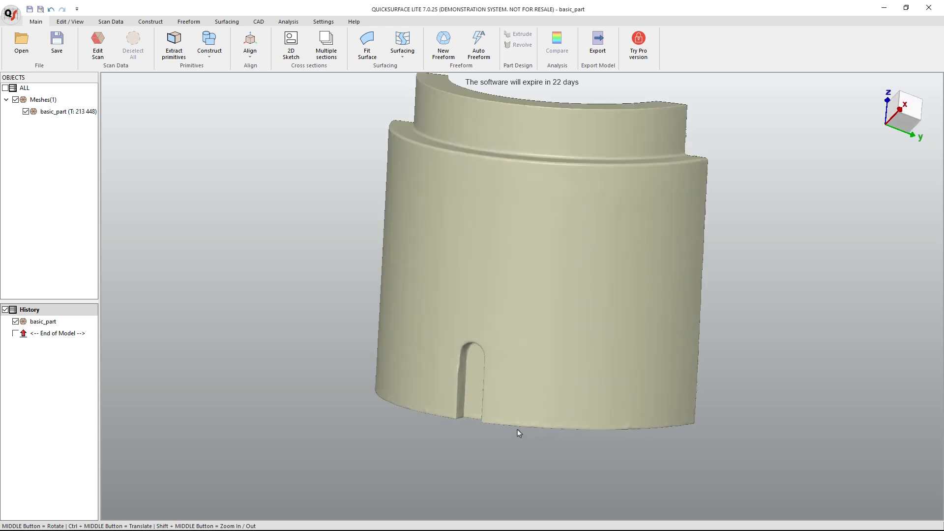
scroll(516, 431, "up", 3)
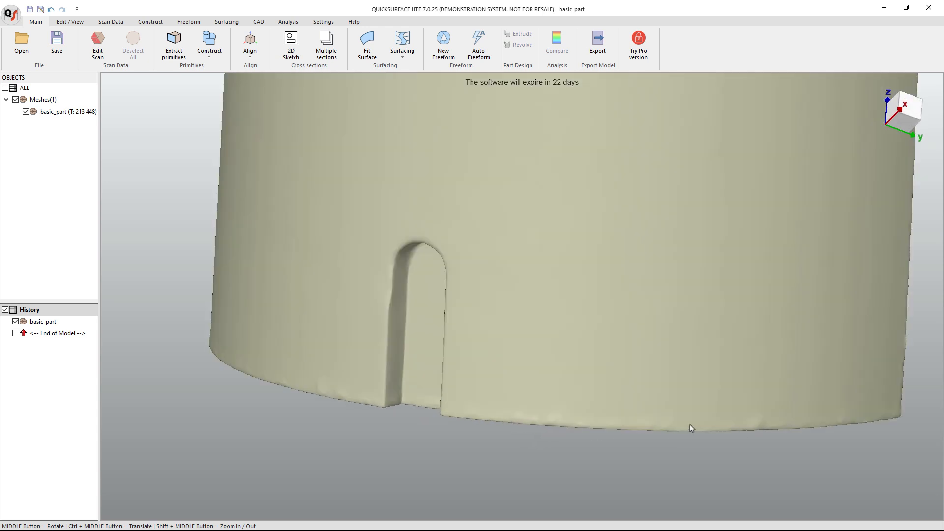
scroll(570, 426, "down", 5)
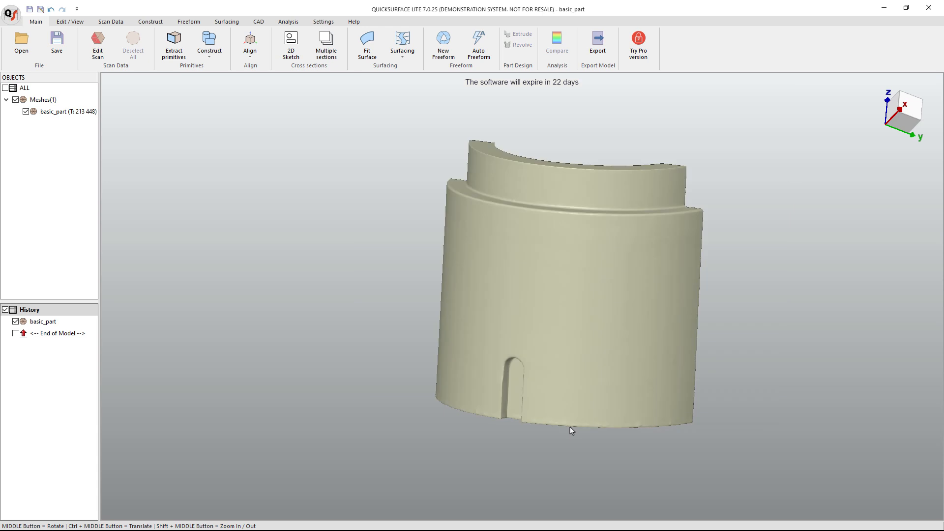
middle_click_drag(627, 392, 715, 417)
middle_click_drag(525, 401, 538, 364)
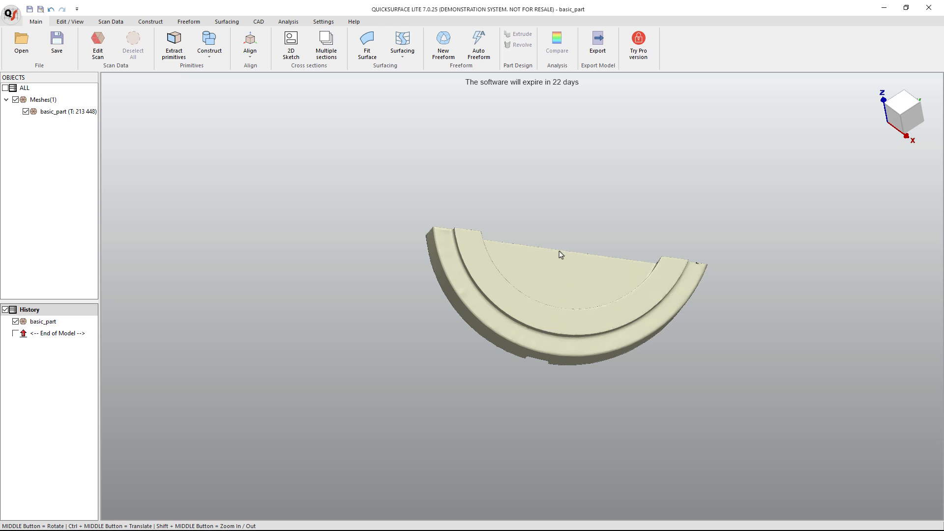
mouse_move(567, 295)
middle_mouse_down()
mouse_move(559, 264)
mouse_move(555, 336)
mouse_move(552, 301)
middle_mouse_up()
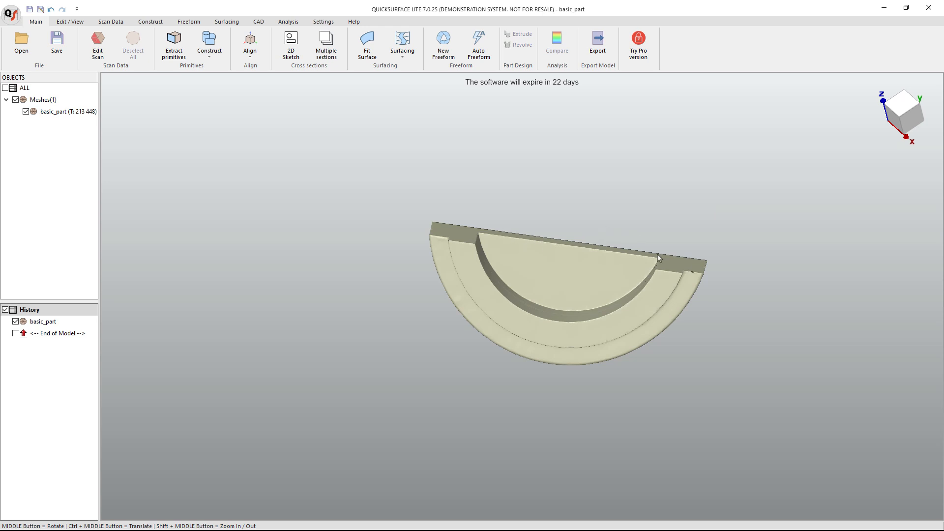
middle_click_drag(579, 406, 598, 237)
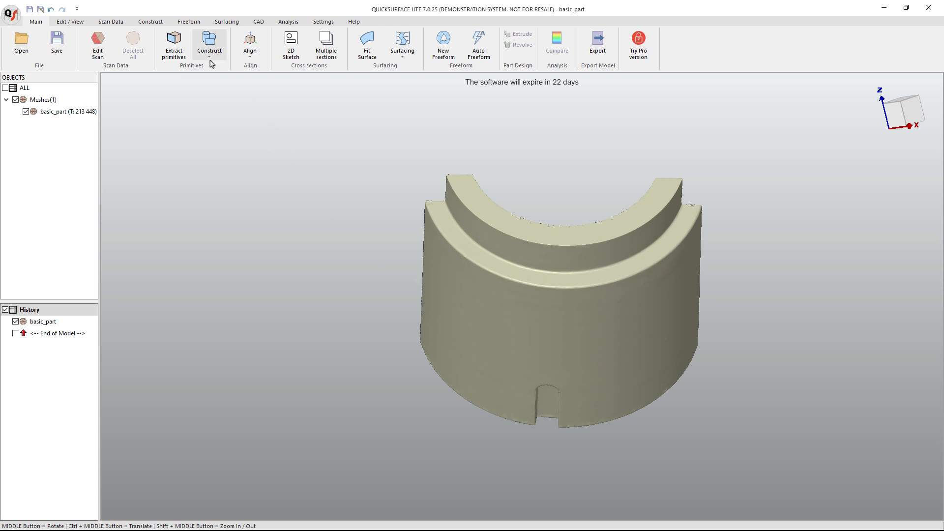
- Extract an unconstrained plane from the flat U-shaped cut face with curvature-based selection, checking the fit with 0.03 mm deviation analysis
left_click(175, 43)
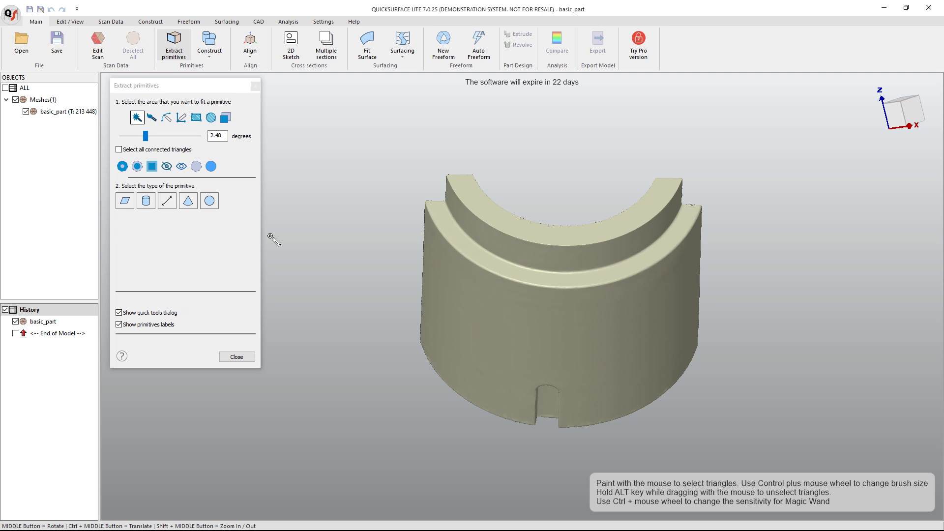
mouse_move(622, 364)
middle_mouse_down()
mouse_move(632, 386)
mouse_move(719, 415)
mouse_move(502, 447)
mouse_move(645, 429)
mouse_move(752, 394)
mouse_move(624, 366)
mouse_move(621, 376)
middle_mouse_up()
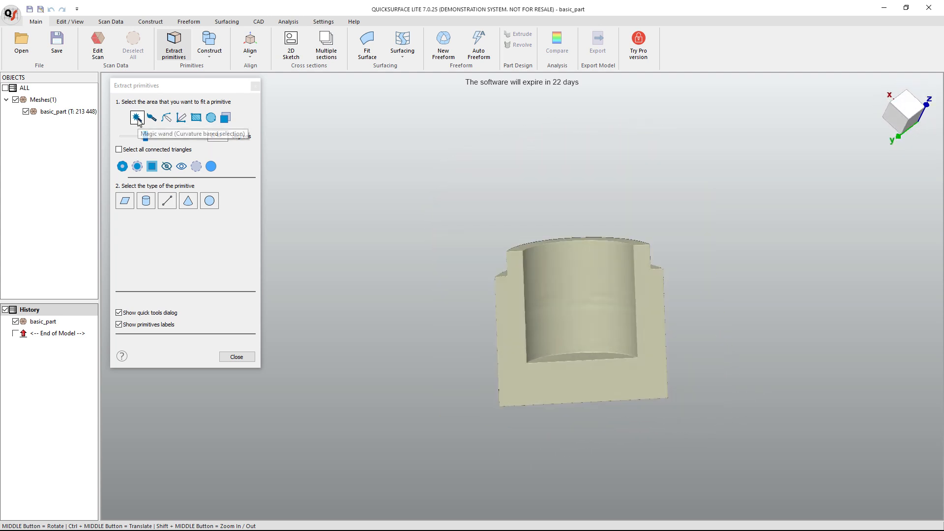
left_click(569, 384)
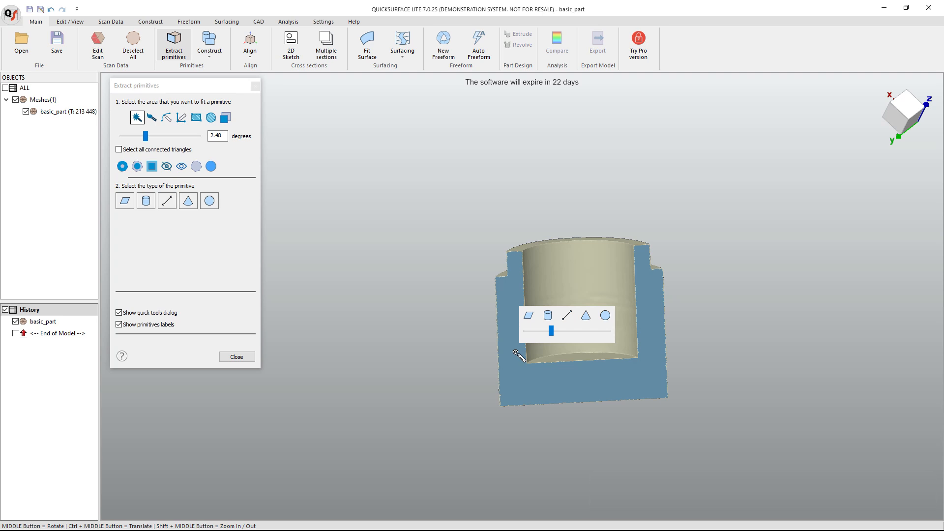
left_click(529, 319)
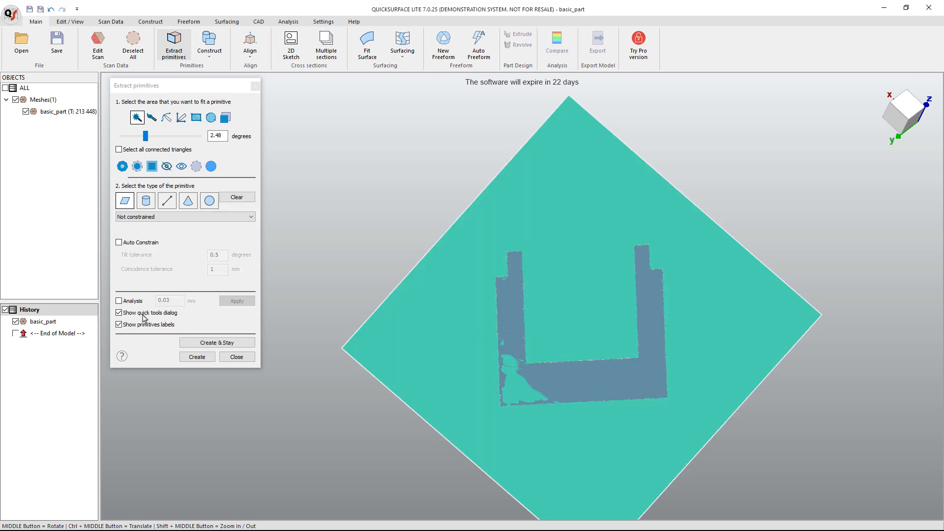
left_click(127, 305)
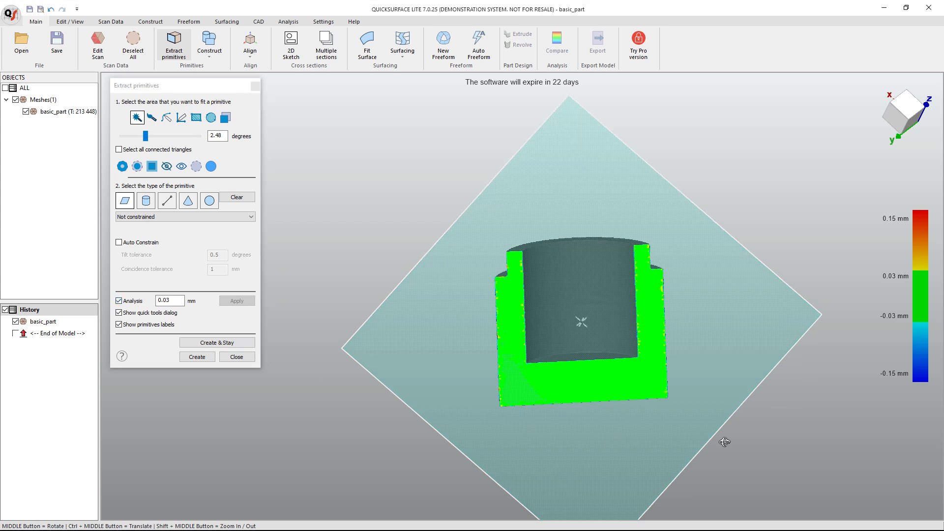
middle_click_drag(729, 447, 750, 382)
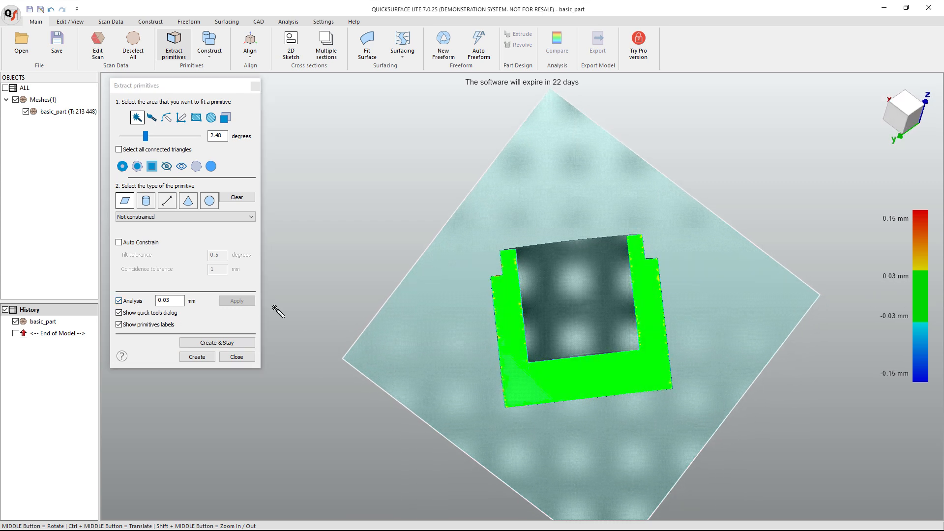
left_click(204, 343)
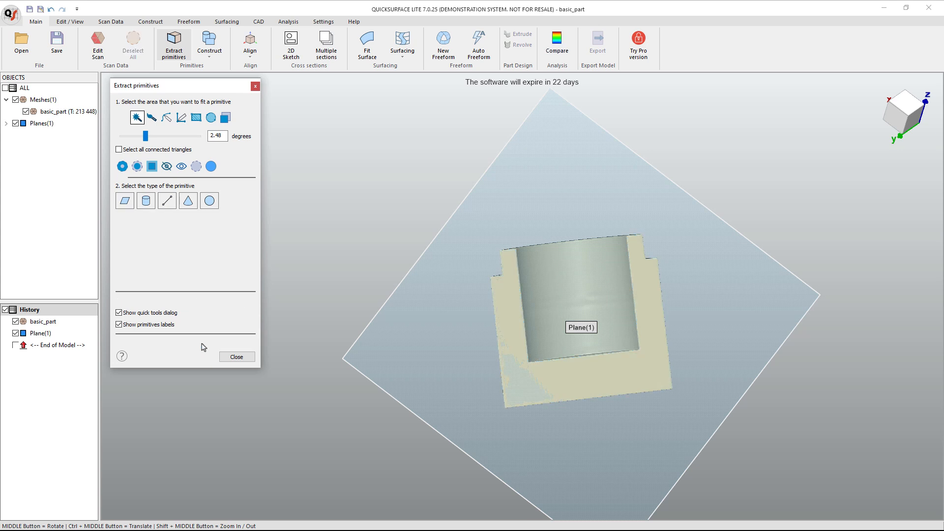
- Extract a second unconstrained plane from the part's flat semicircular base face, keeping primitive extraction open
middle_click_drag(272, 263, 407, 224)
scroll(406, 224, "down", 3)
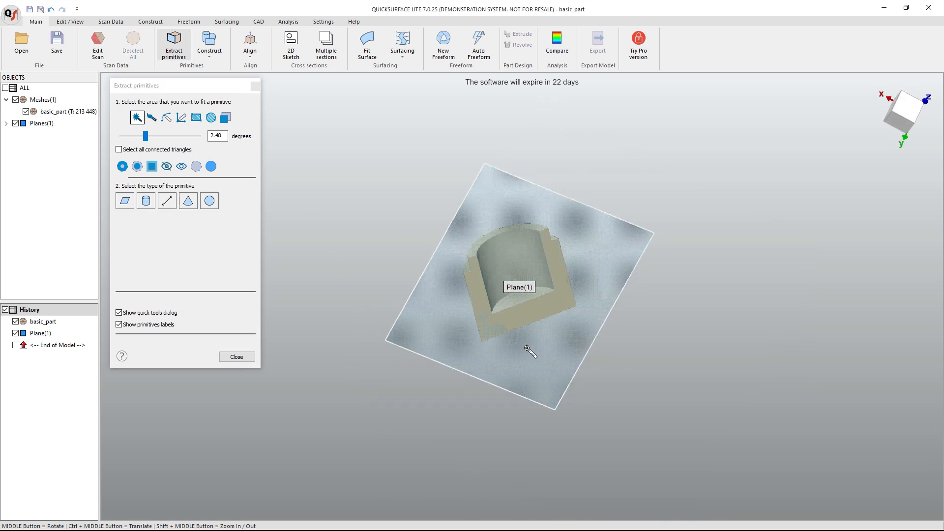
middle_click_drag(531, 351, 545, 320)
left_click(546, 319)
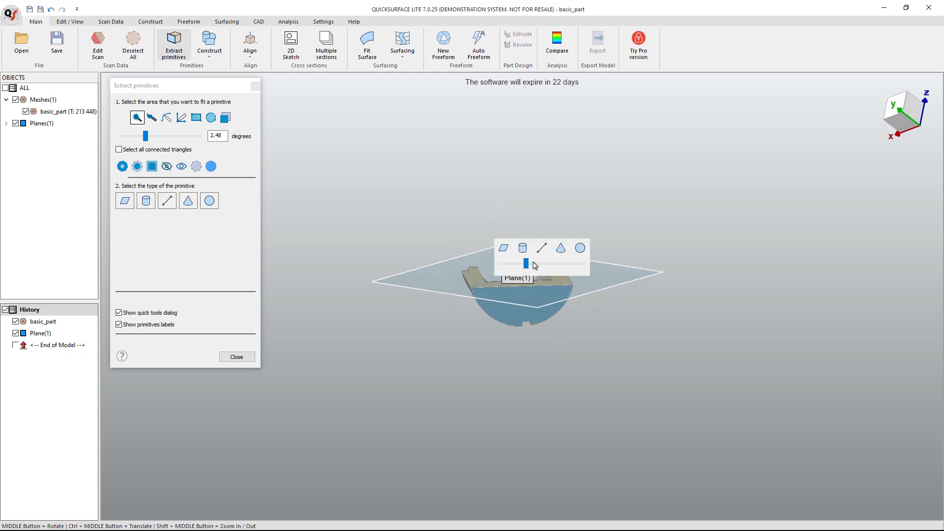
left_click(504, 248)
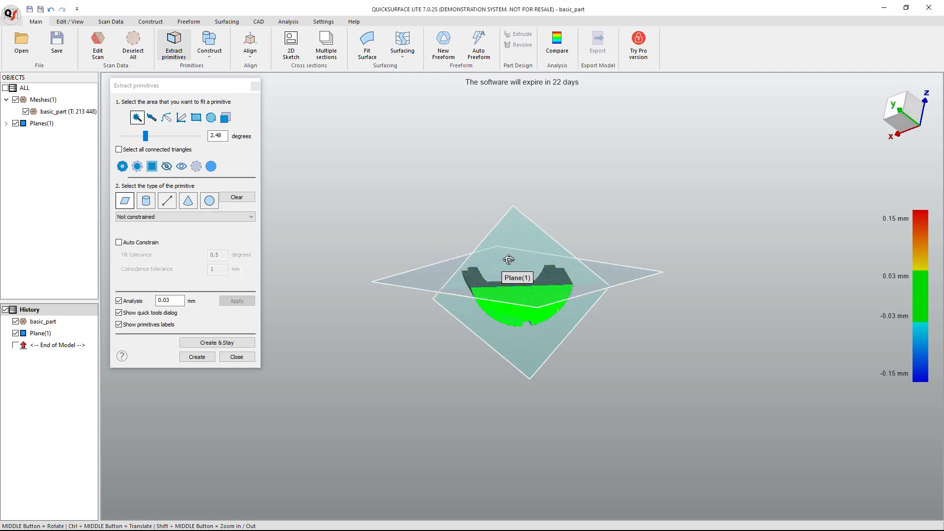
middle_click_drag(510, 257, 530, 355)
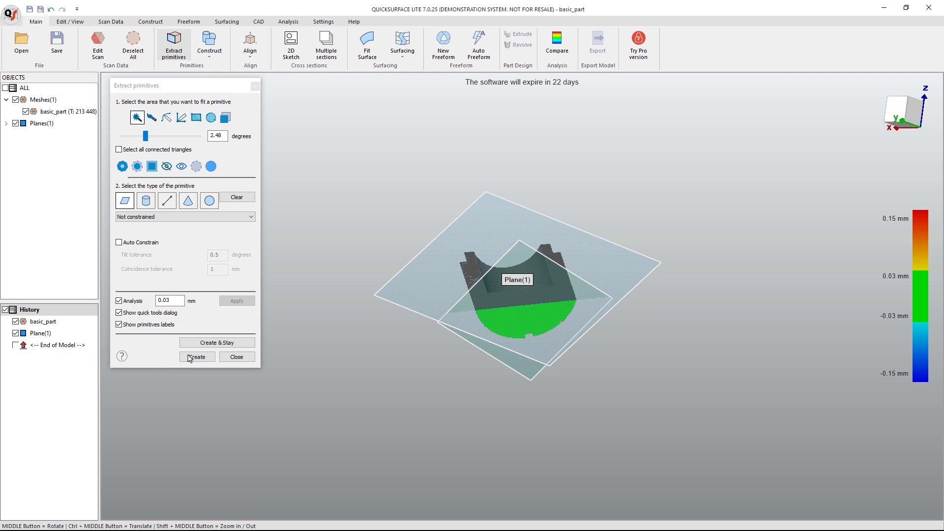
left_click(223, 343)
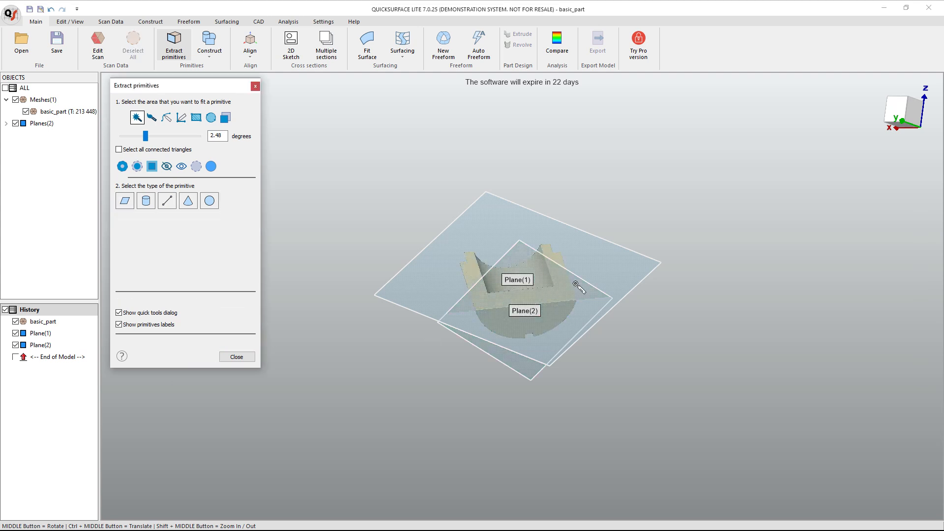
- Extract an unconstrained cylinder from the part's inner bore wall with 0.03 mm deviation analysis, keeping primitive extraction open
middle_click_drag(547, 261, 622, 324)
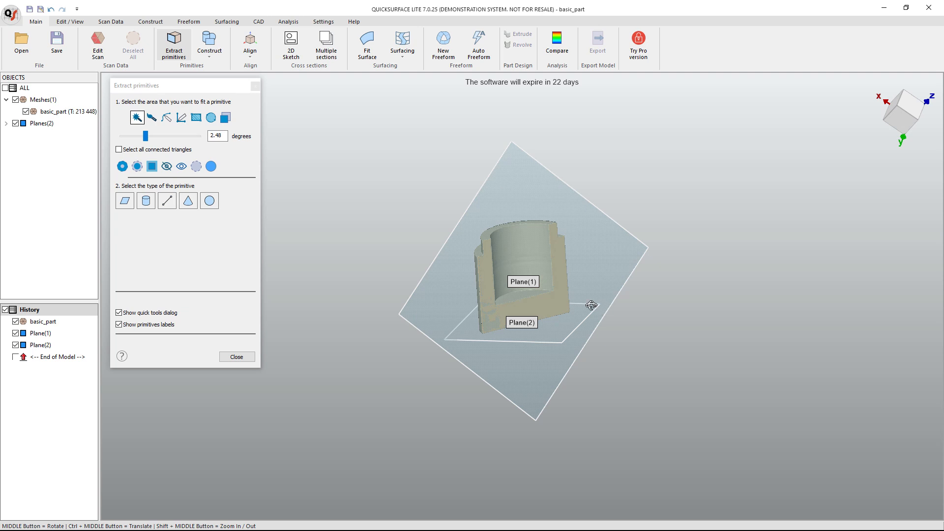
middle_click_drag(592, 303, 580, 224)
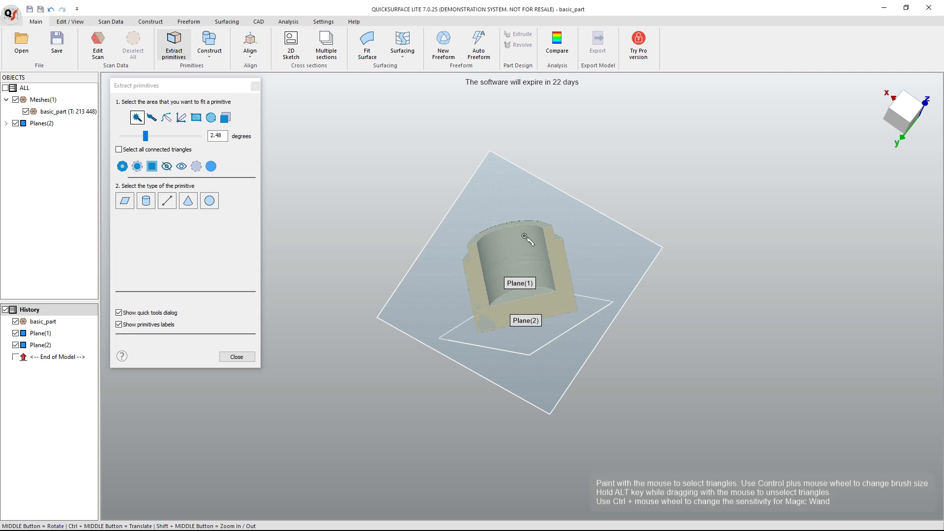
middle_click_drag(528, 239, 511, 257)
left_click(510, 256)
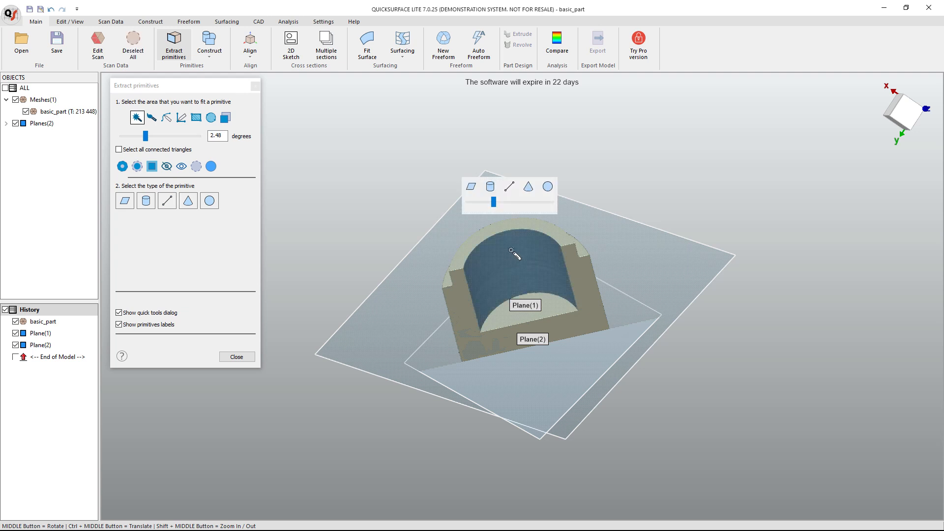
left_click(493, 189)
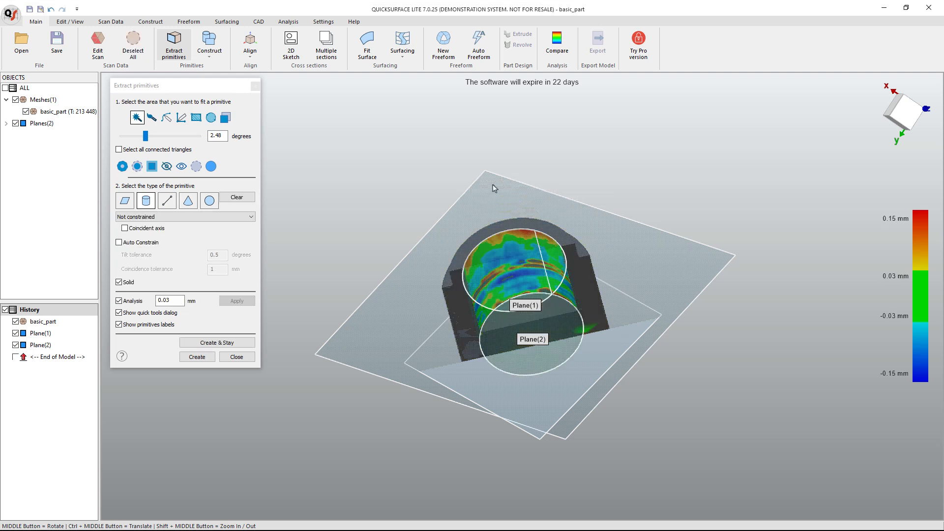
middle_click_drag(566, 331, 645, 261)
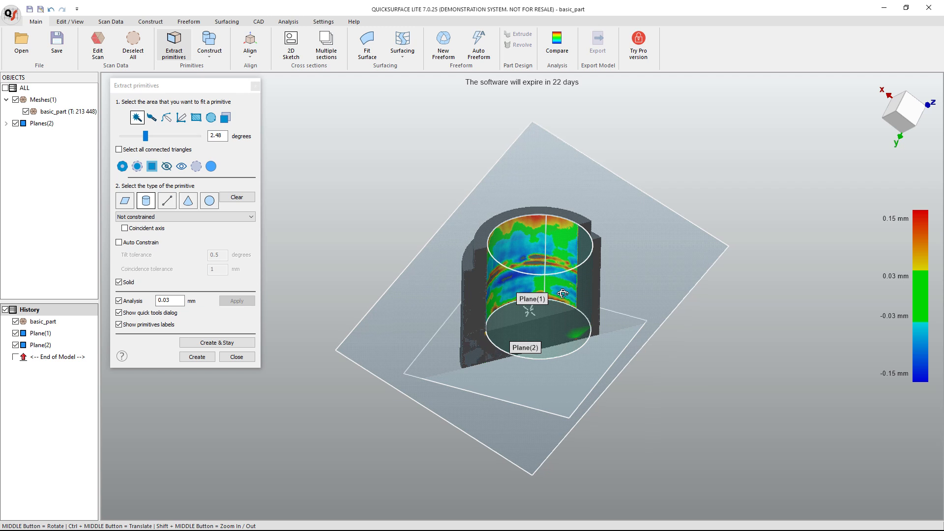
middle_click_drag(561, 298, 571, 271)
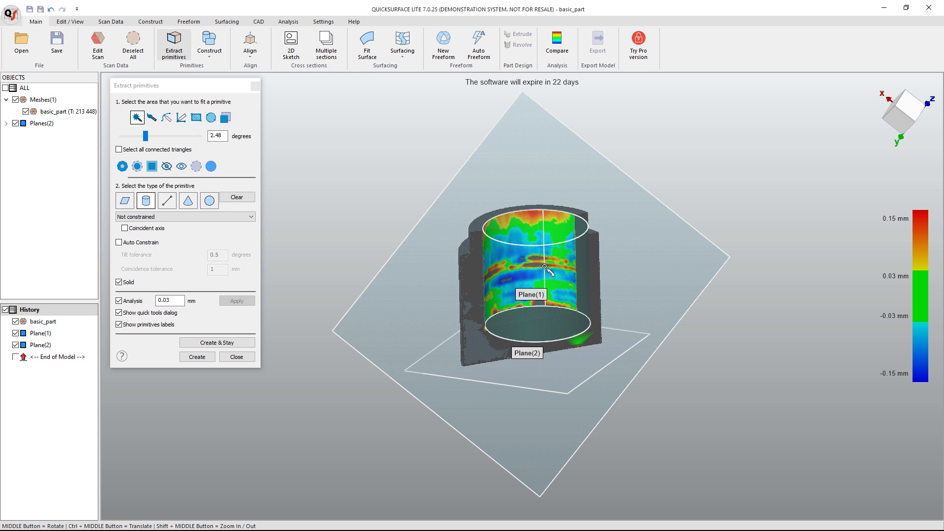
left_click(209, 343)
- Extract an unconstrained plane from the floor of the round-ended slot, checking its fit with 0.03 mm deviation analysis, and finish primitive extraction
middle_click_drag(380, 371, 544, 367)
scroll(501, 340, "up", 7)
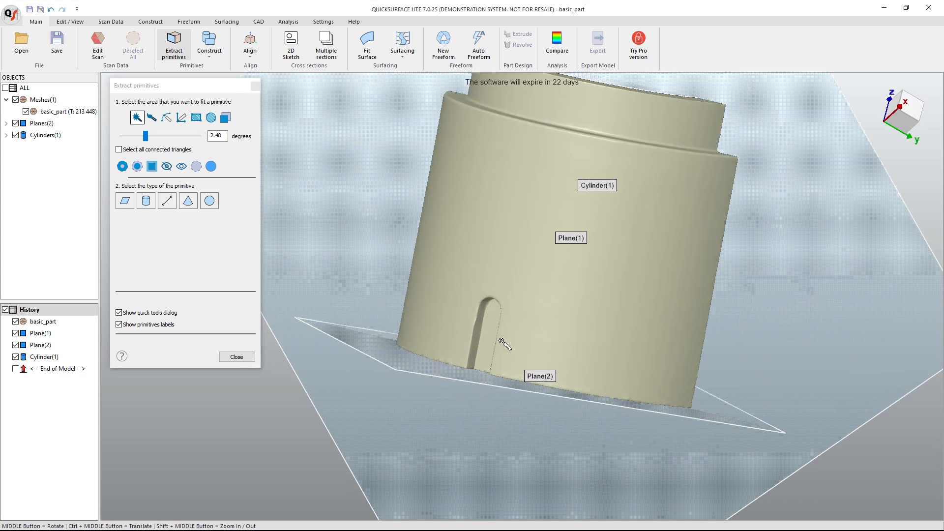
left_click(475, 336)
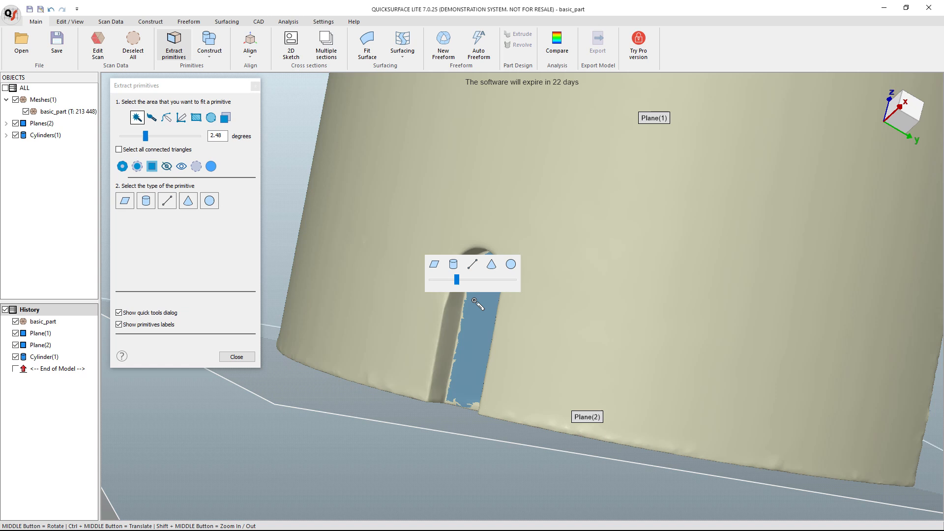
left_click(435, 264)
scroll(506, 331, "down", 5)
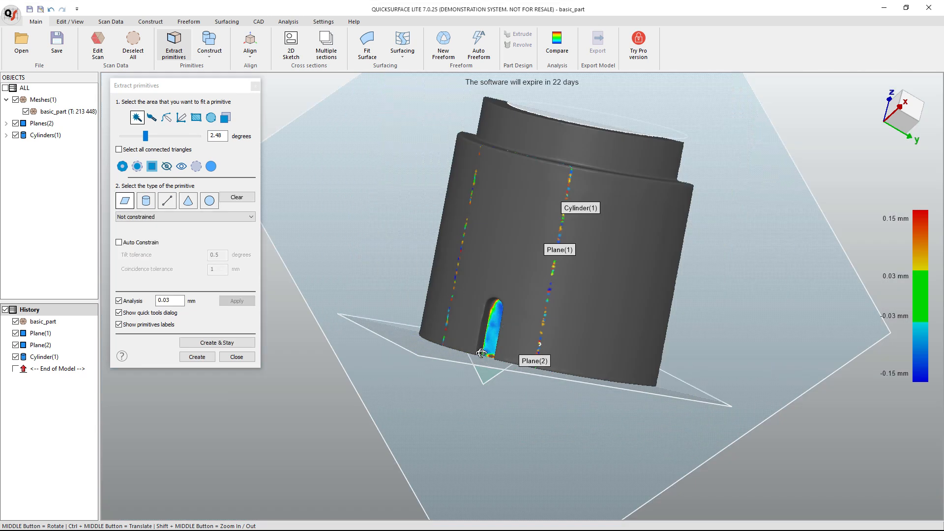
middle_click_drag(478, 353, 615, 351)
scroll(558, 323, "up", 5)
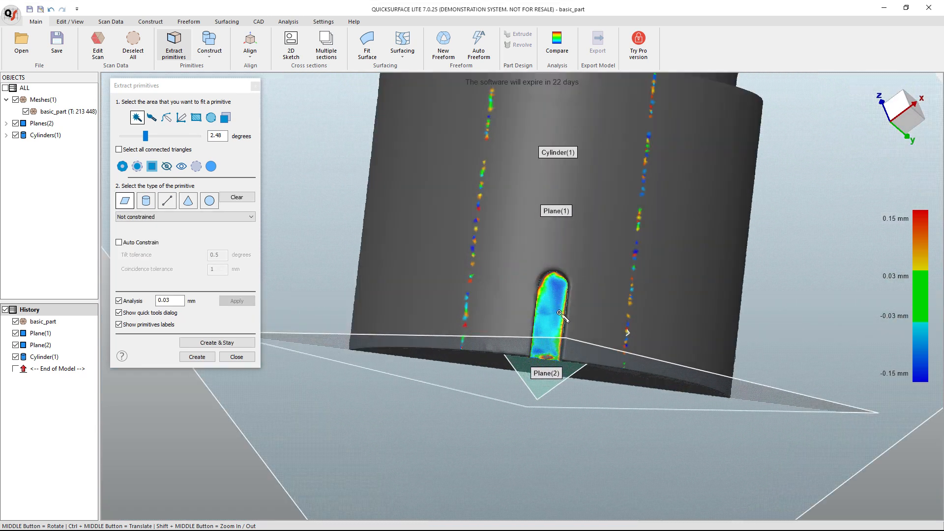
scroll(557, 322, "up", 2)
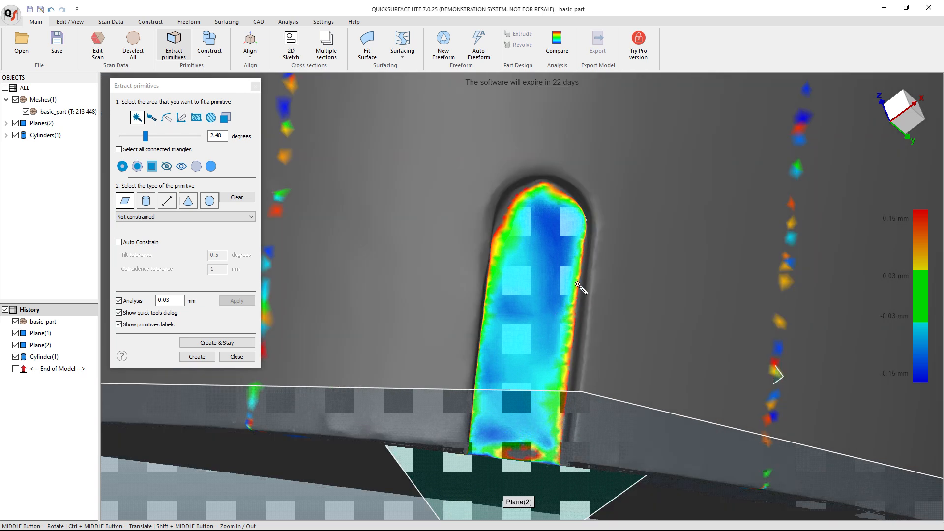
scroll(567, 329, "down", 3)
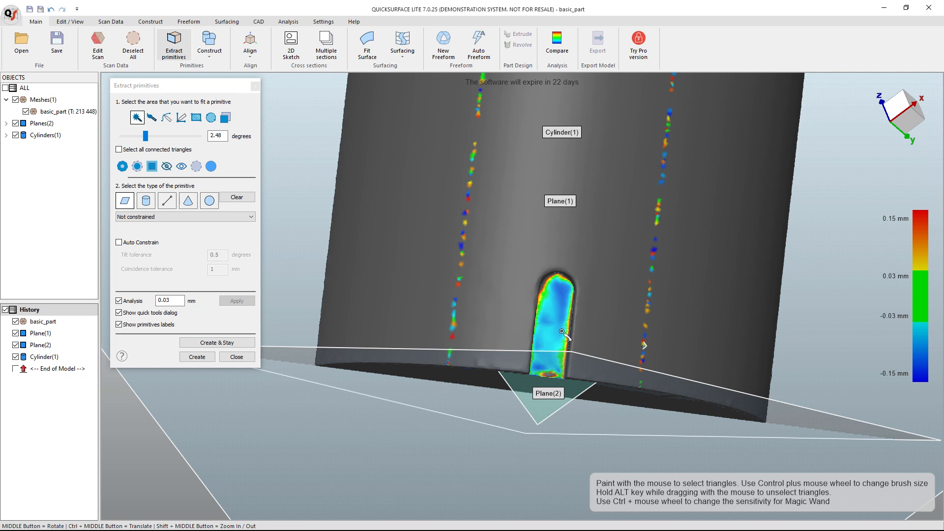
left_click(196, 357)
- Display the world coordinate system to compare its axes and grid with the scan's position
scroll(418, 393, "down", 5)
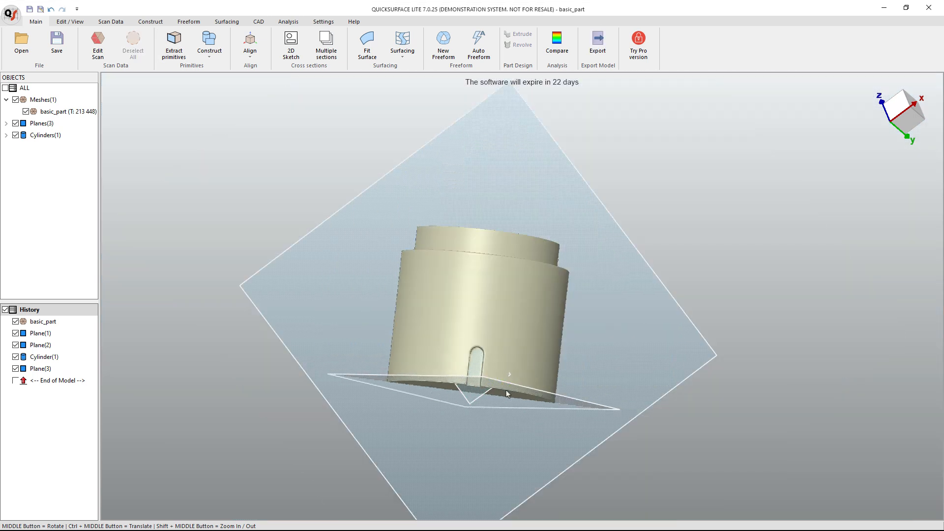
middle_click_drag(506, 392, 560, 315)
middle_click_drag(614, 368, 521, 318)
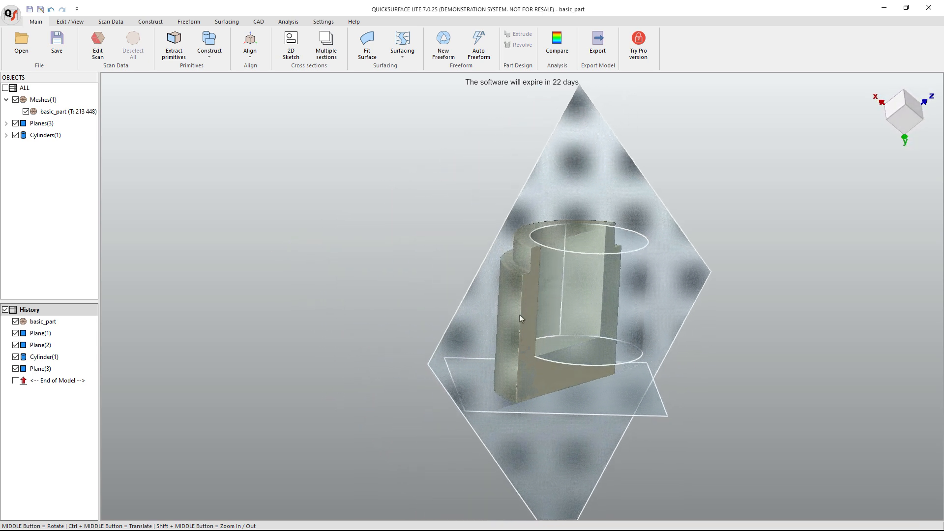
mouse_move(897, 120)
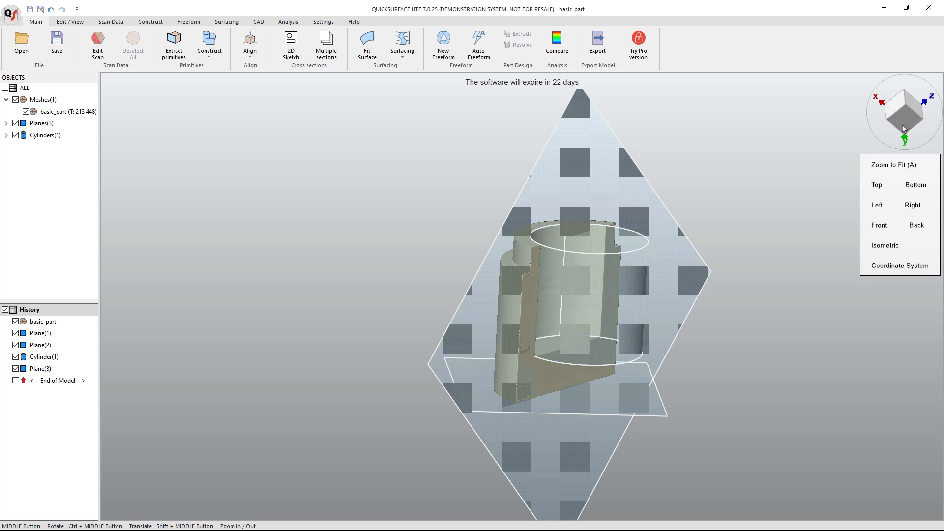
left_click(71, 21)
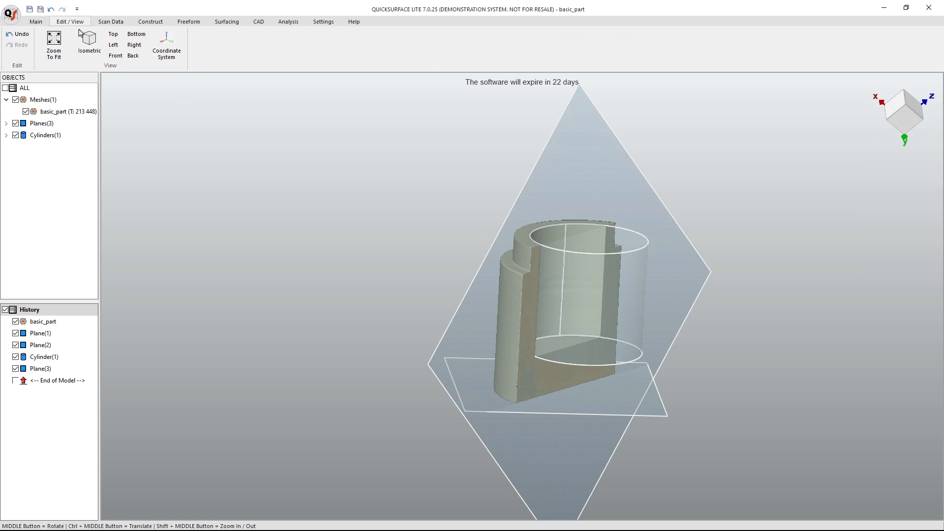
left_click(172, 43)
scroll(382, 152, "down", 5)
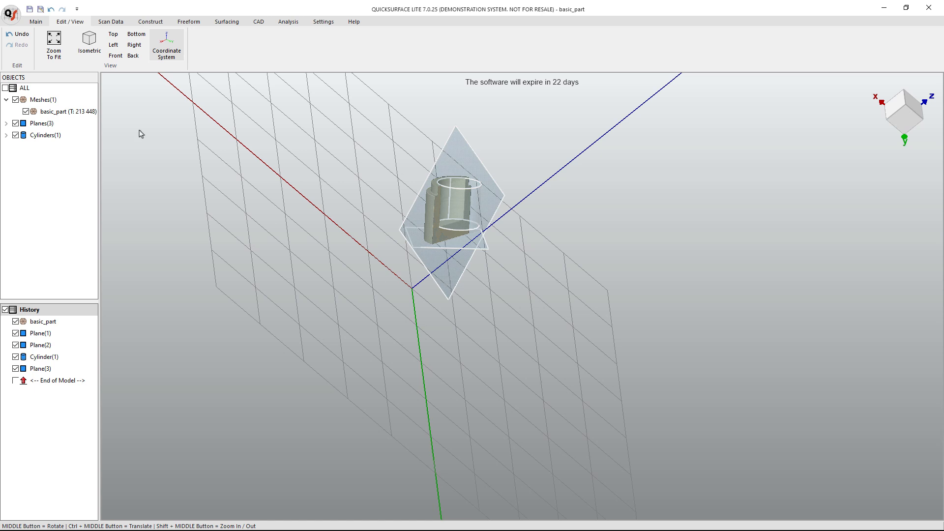
- Start aligning the scan by coordinate system, using Plane(1) from the cut face as the primary feature
left_click(36, 22)
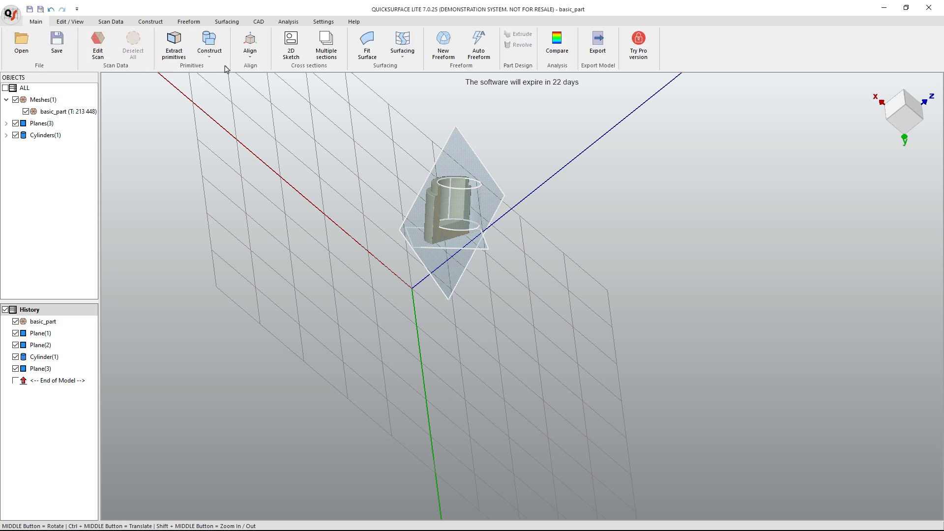
left_click(250, 47)
left_click(268, 69)
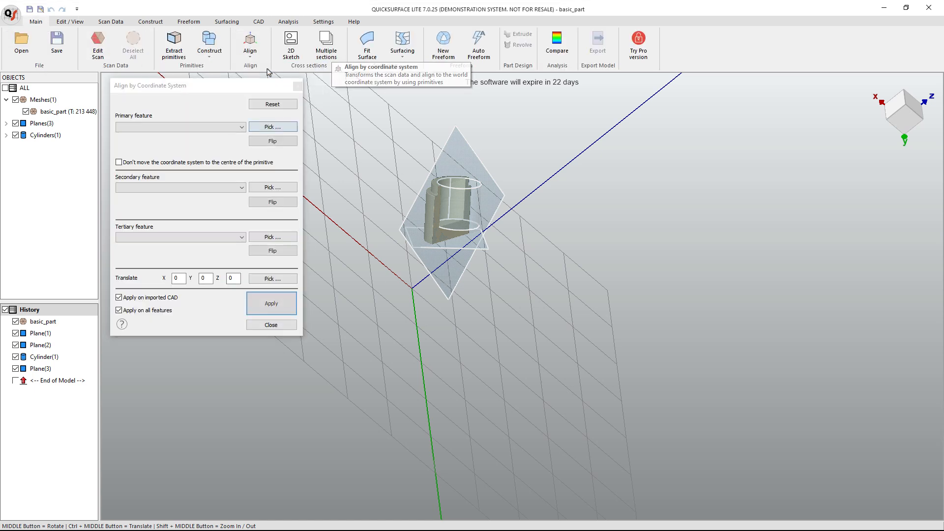
left_click(241, 127)
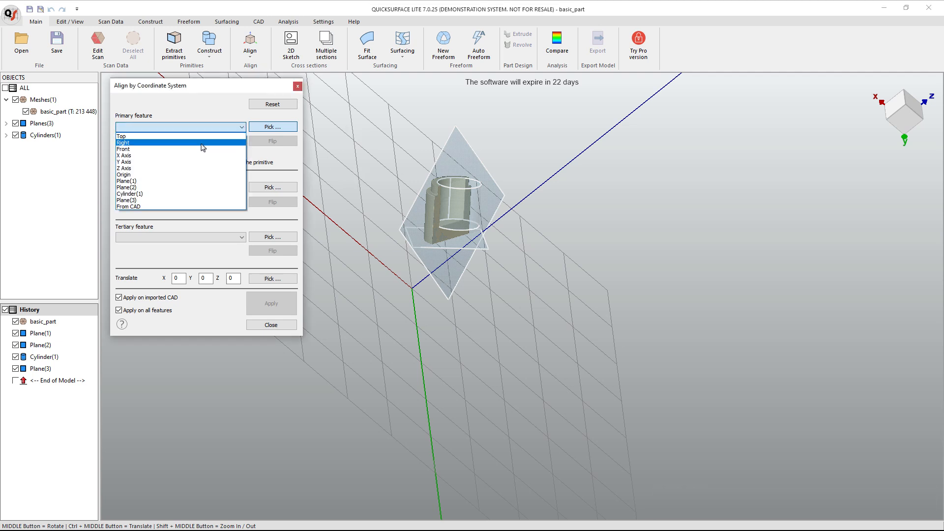
left_click(184, 181)
- Try the flipped direction for the primary plane and restore the original direction
middle_click_drag(314, 290, 315, 159)
left_click(268, 143)
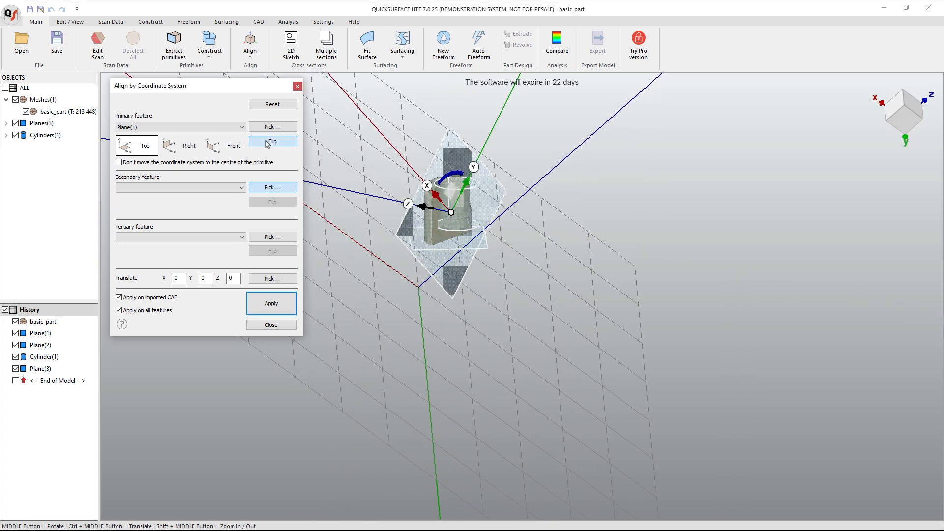
mouse_move(495, 270)
middle_mouse_down()
mouse_move(438, 221)
mouse_move(500, 268)
middle_mouse_up()
left_click(282, 142)
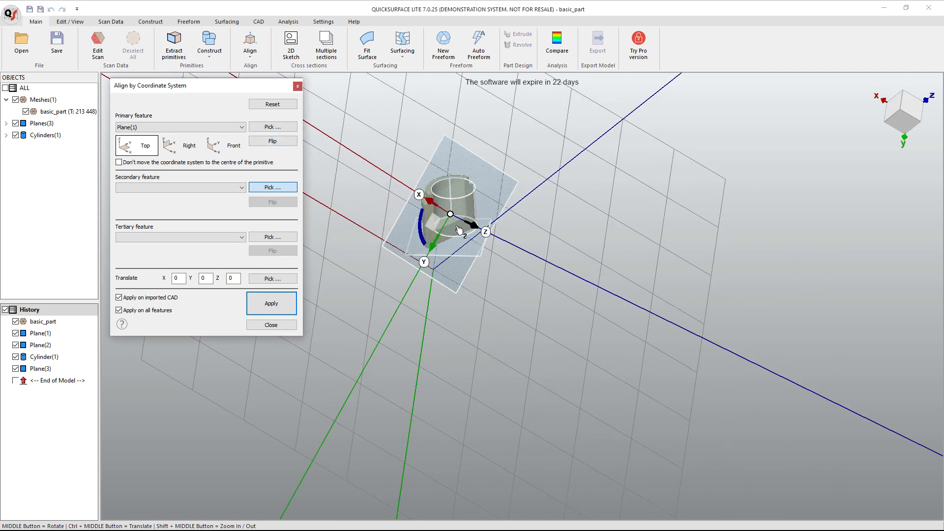
- Set Plane(2) from the base face as the secondary alignment feature and flip its direction
scroll(474, 226, "up", 2)
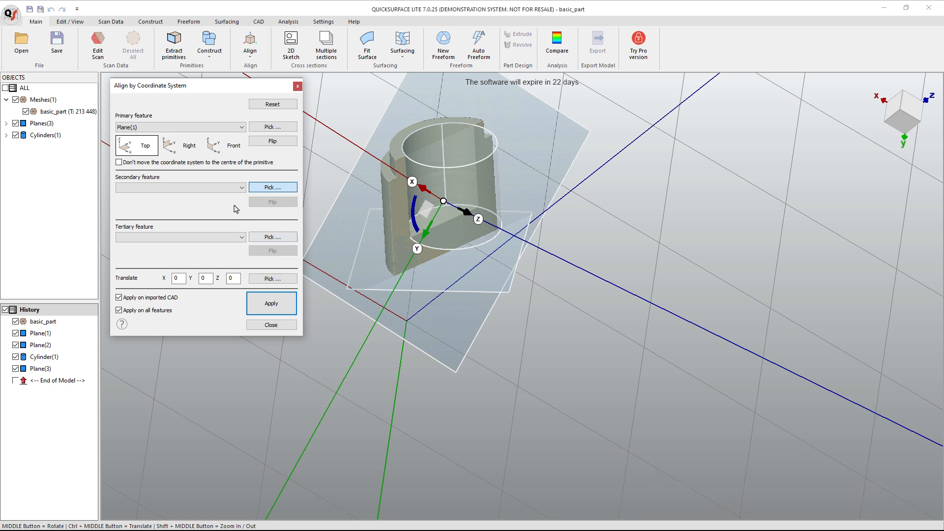
left_click(241, 188)
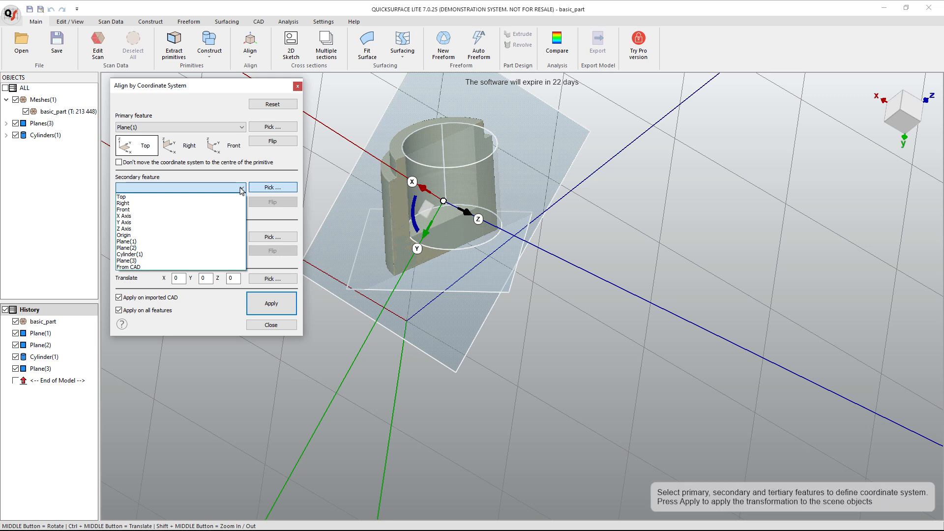
left_click(155, 249)
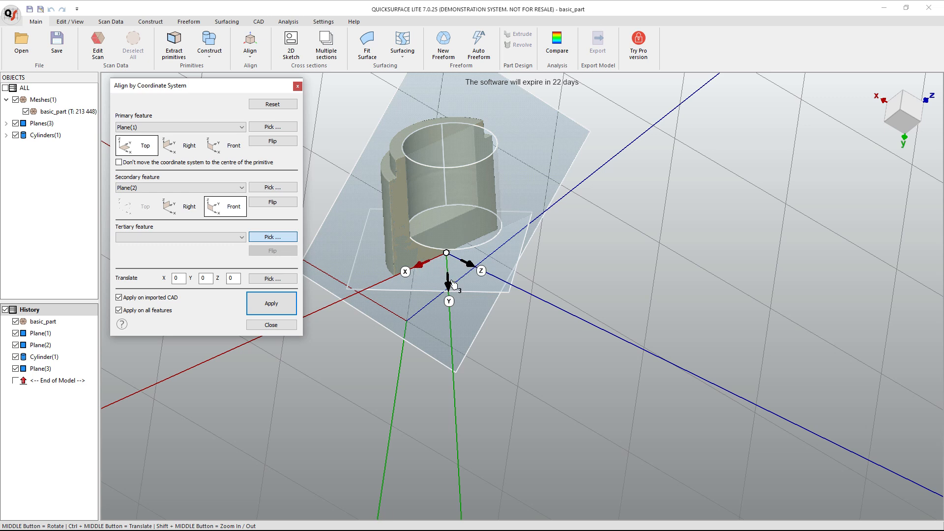
left_click(280, 206)
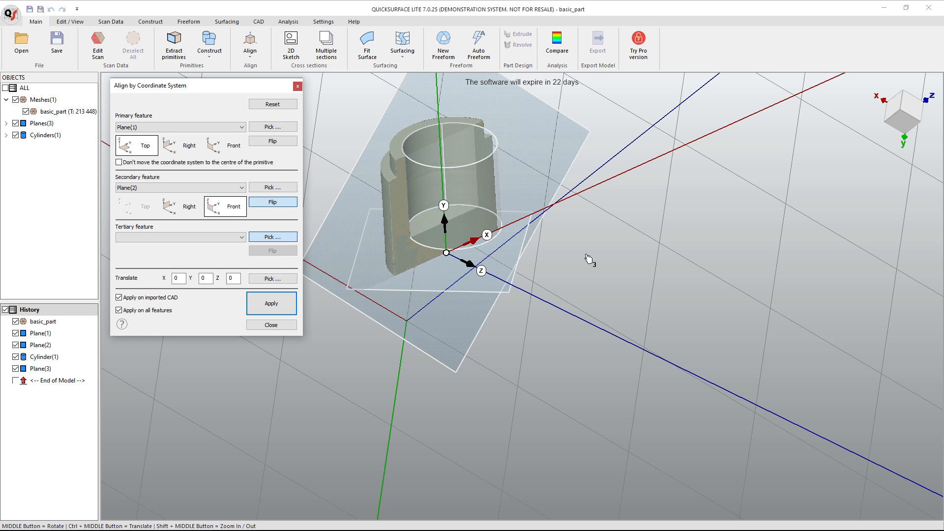
- Assign the primary plane to Front and the secondary plane to Top, with both directions flipped so Z runs up the part
left_click(187, 148)
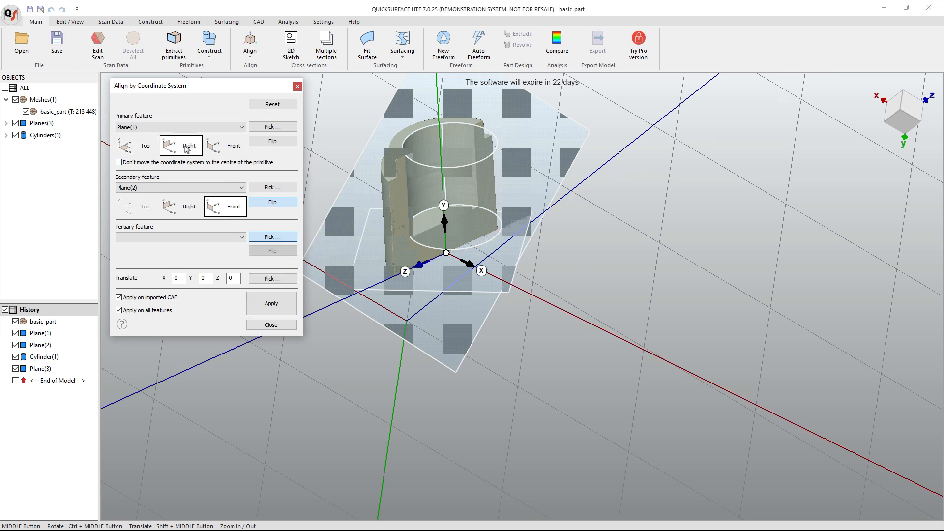
left_click(217, 148)
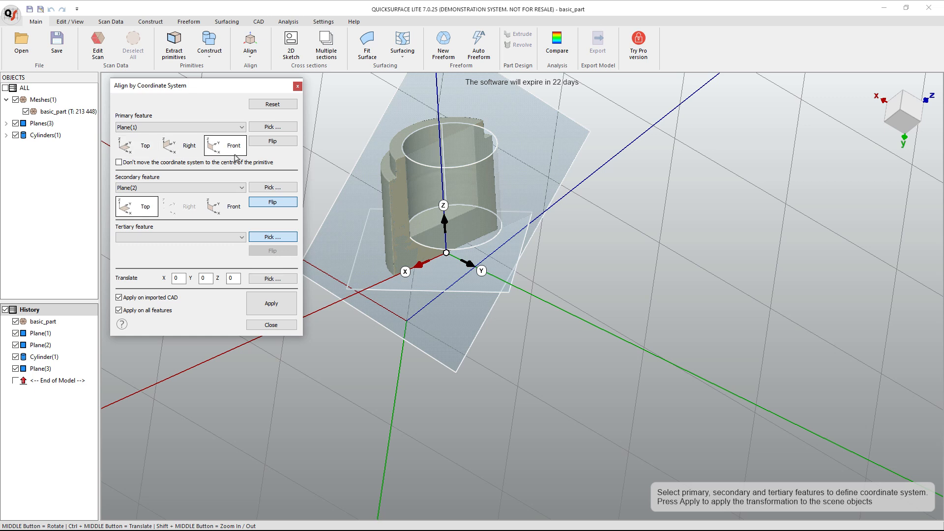
left_click(284, 205)
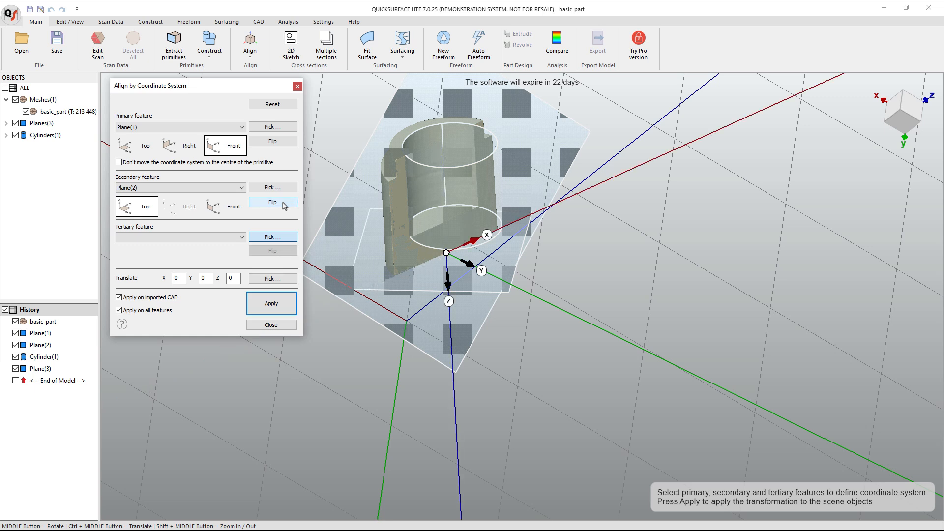
left_click(280, 144)
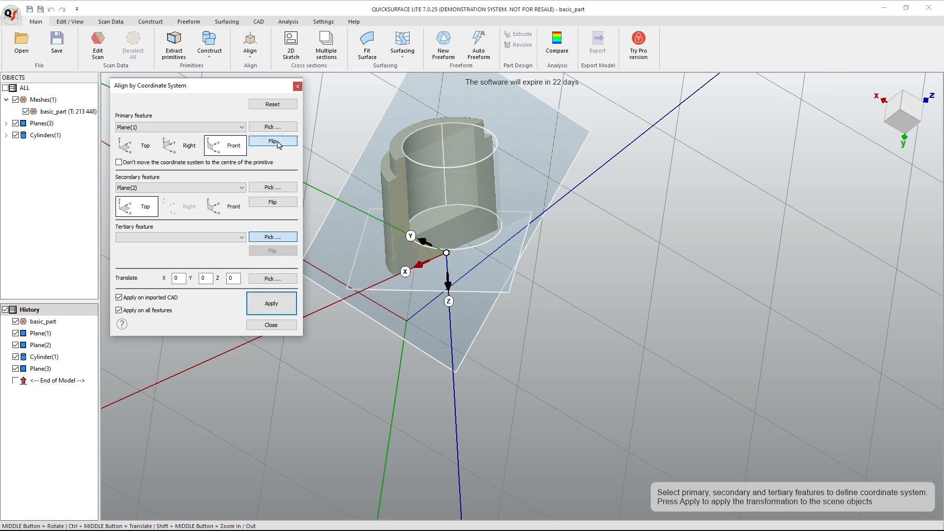
left_click(282, 204)
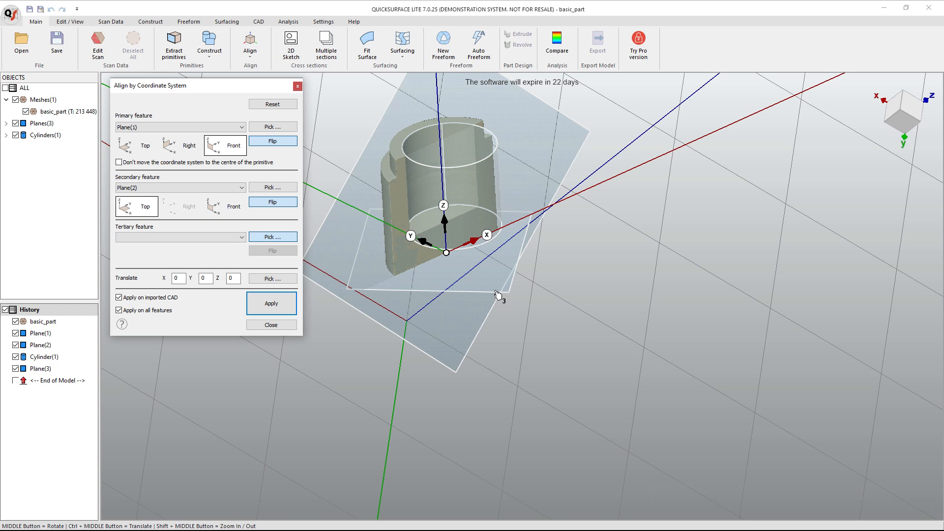
- Pick the bore cylinder, Cylinder(1), as the tertiary alignment feature
middle_click_drag(496, 294, 562, 374)
scroll(562, 373, "down", 3)
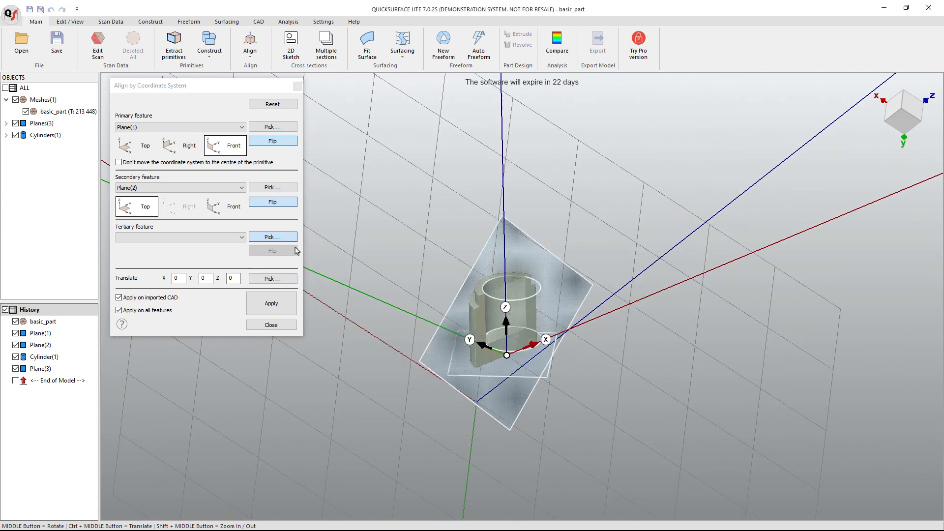
left_click(240, 237)
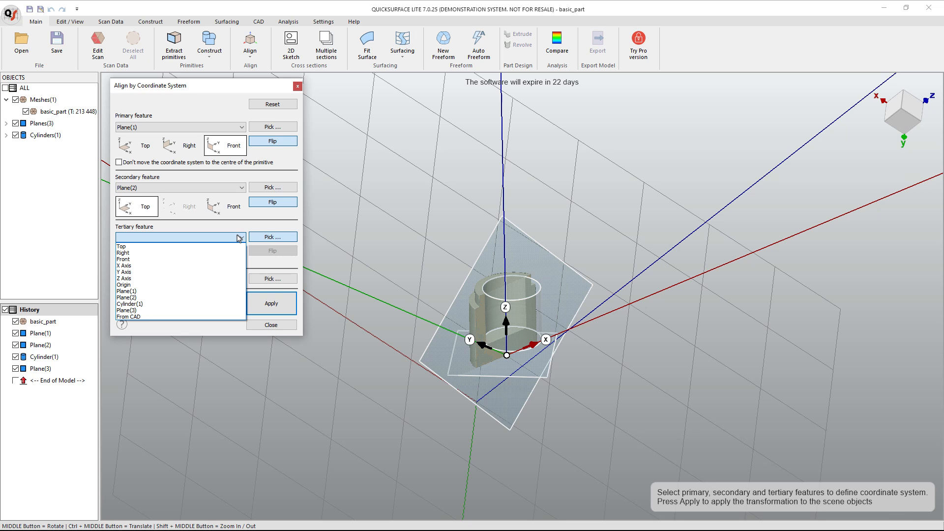
left_click(283, 238)
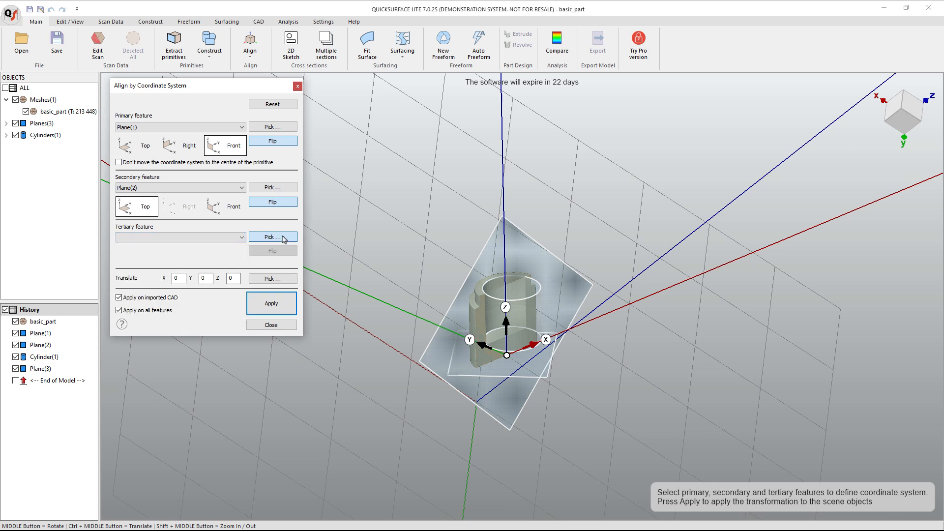
left_click(541, 295)
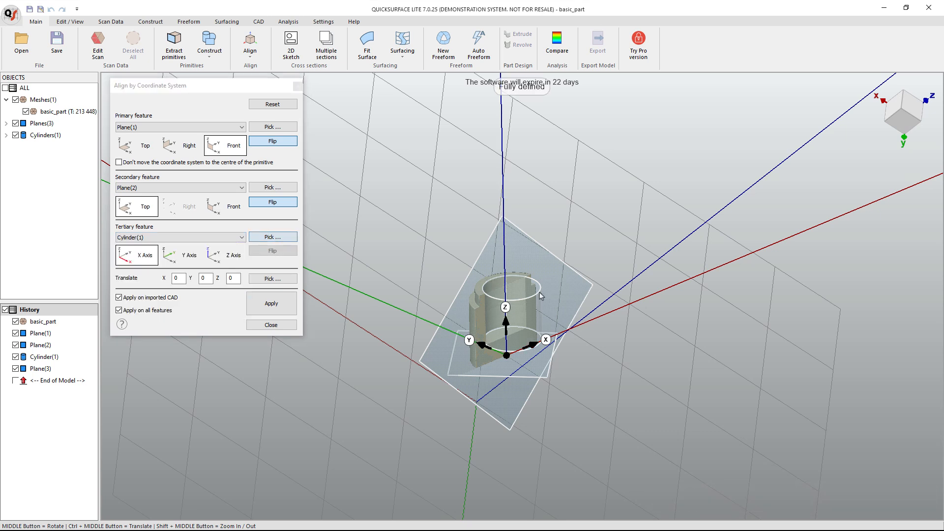
- Apply the coordinate system alignment to the scan and all features, and finish the alignment
scroll(537, 379, "up", 3)
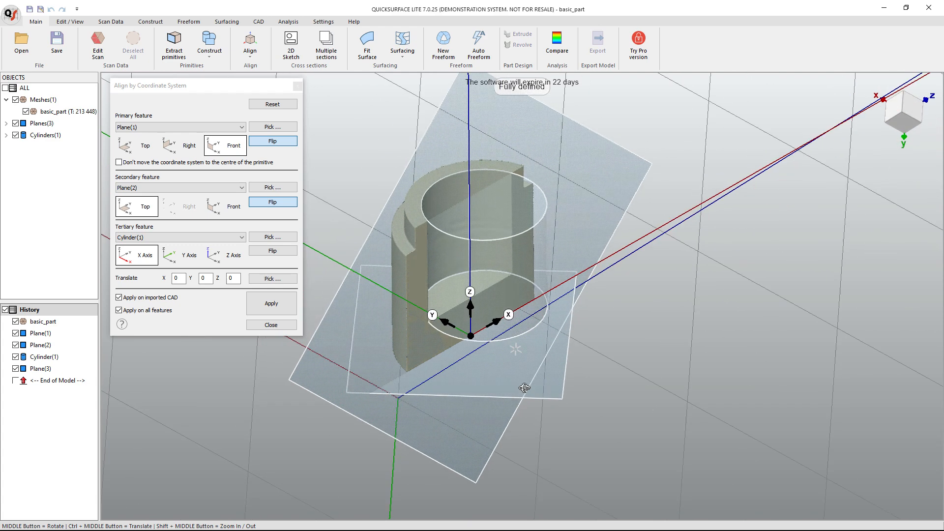
middle_click_drag(524, 388, 533, 346)
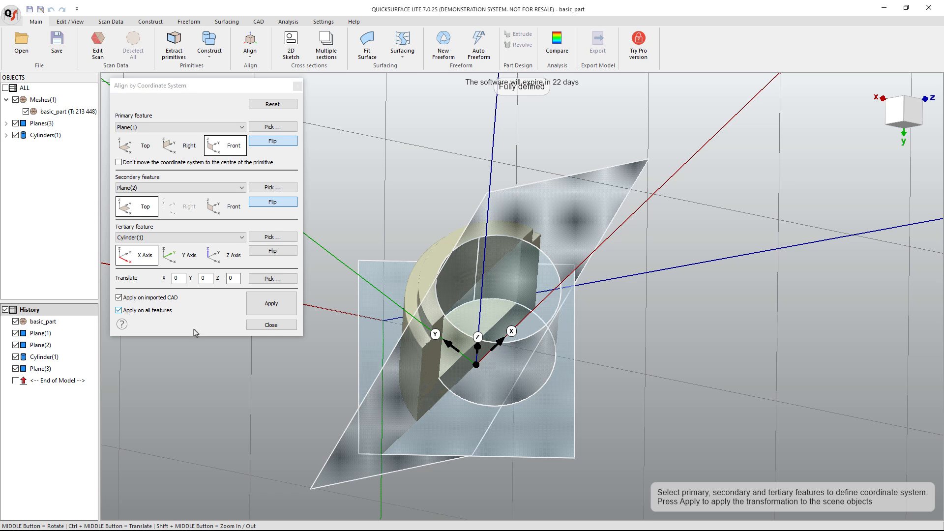
left_click(274, 306)
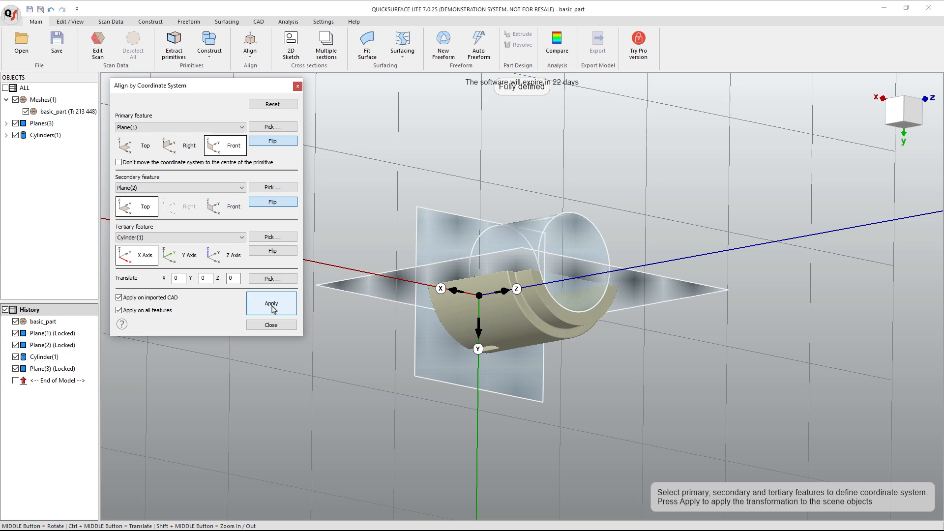
left_click(272, 324)
middle_click_drag(609, 374, 479, 356)
middle_click_drag(603, 373, 446, 445)
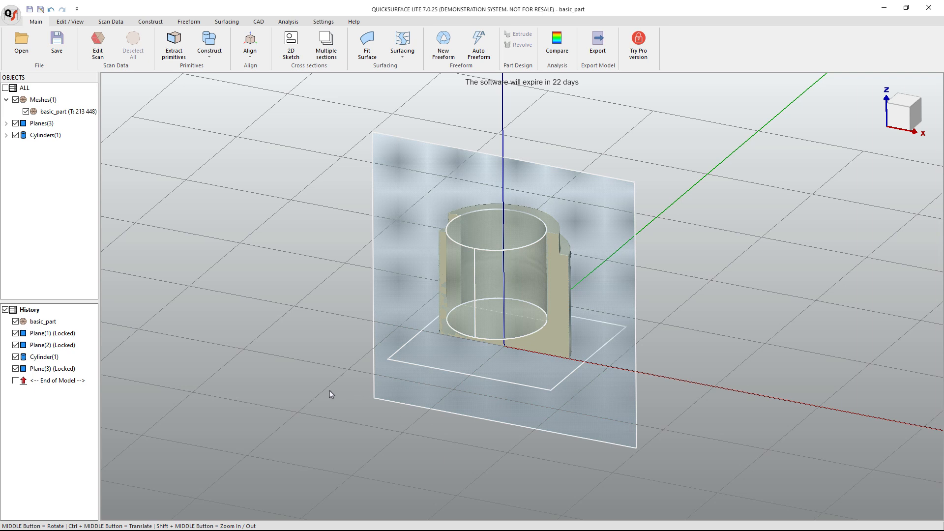
- Review the file formats available for exporting the model, and leave the export without saving
left_click(597, 47)
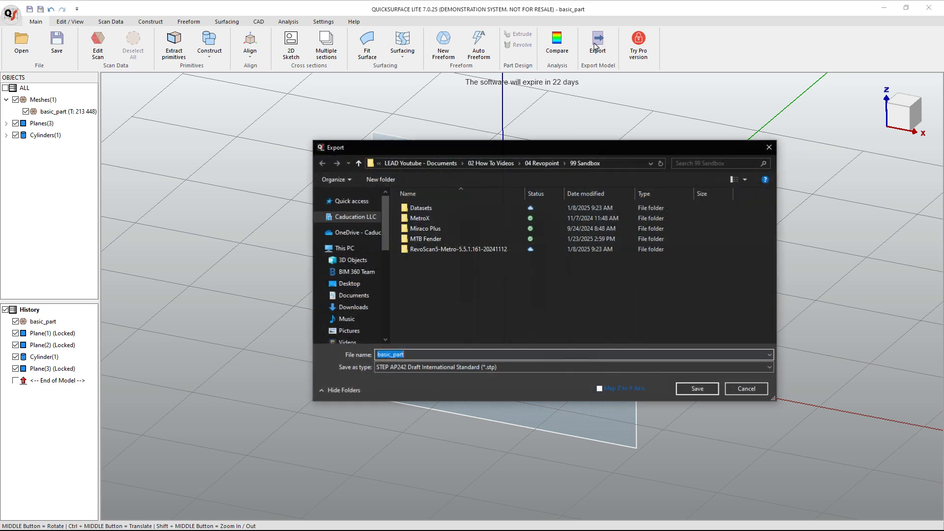
left_click(477, 367)
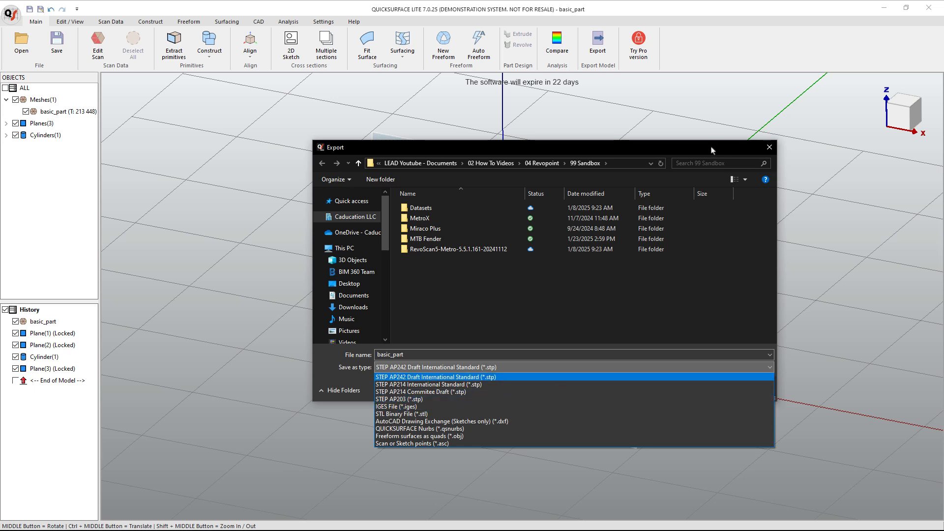
left_click(474, 377)
left_click(746, 389)
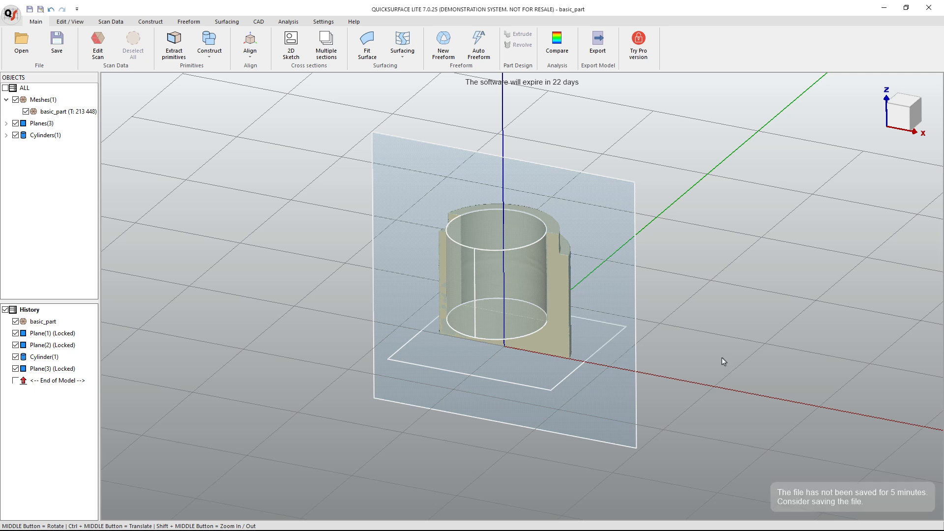
- Create a sketch for an extruded surface parallel to the OXY plane, slicing the scan at an offset of about 11.5 mm
left_click(292, 48)
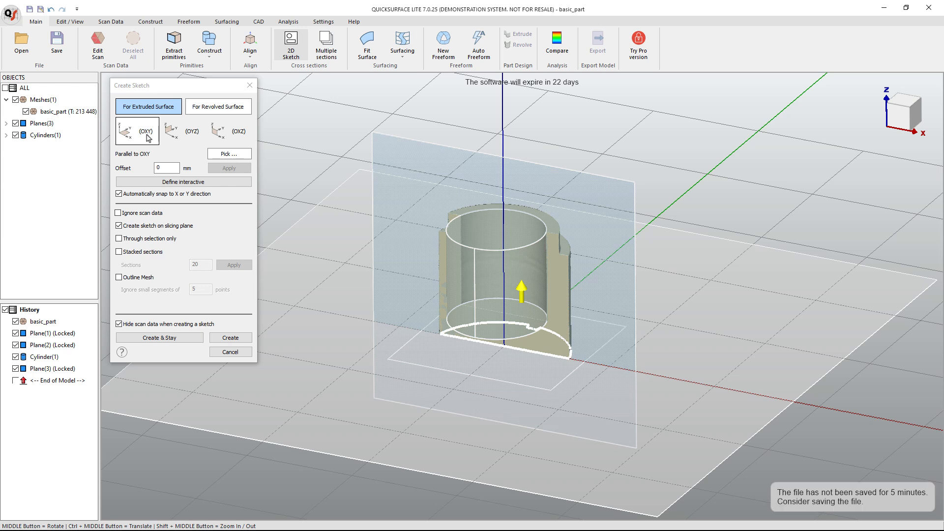
scroll(531, 346, "up", 3)
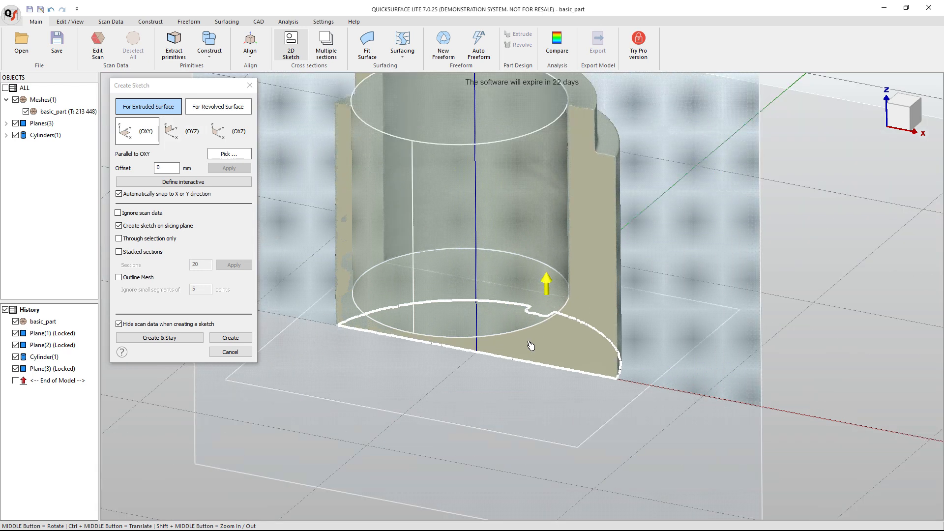
scroll(531, 346, "up", 2)
left_click_drag(514, 301, 513, 275)
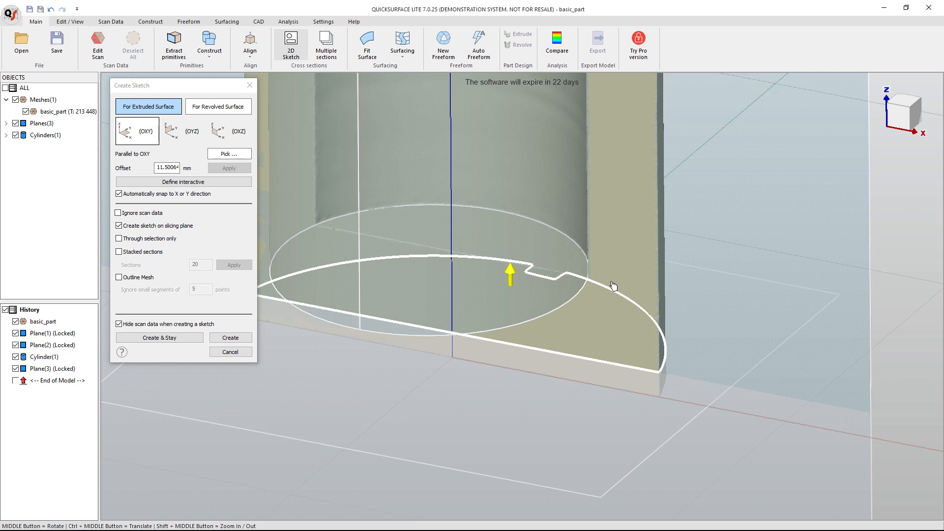
scroll(614, 286, "down", 5)
middle_click_drag(582, 287, 588, 383)
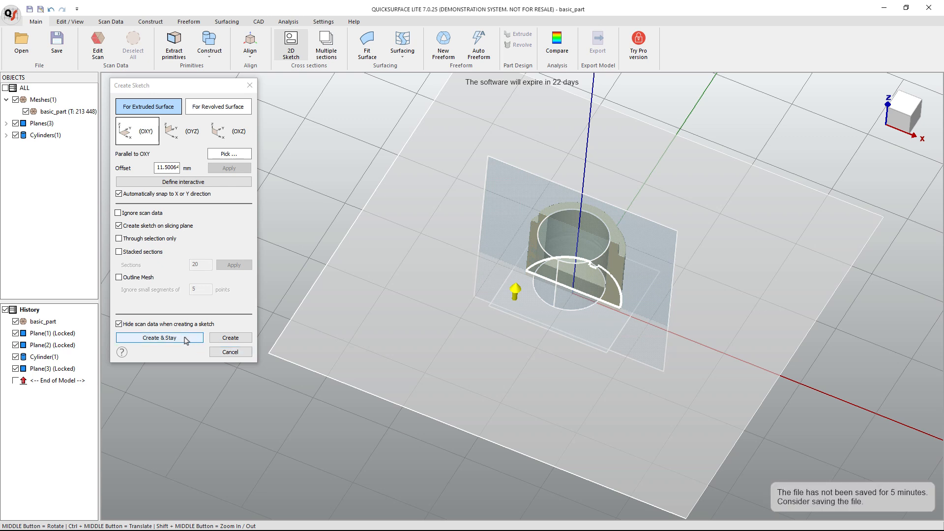
left_click(231, 338)
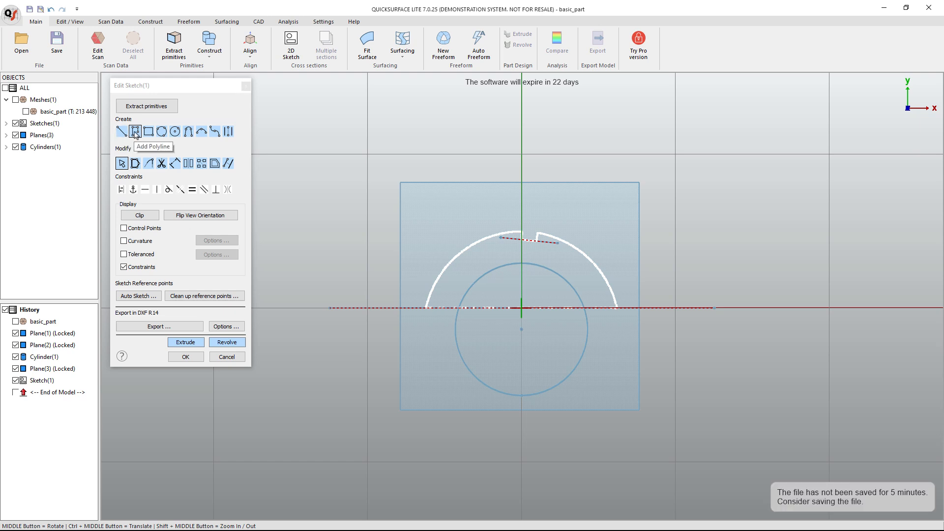
- Try fitting a circle to the outer arc of the scan's cross-section
left_click(147, 106)
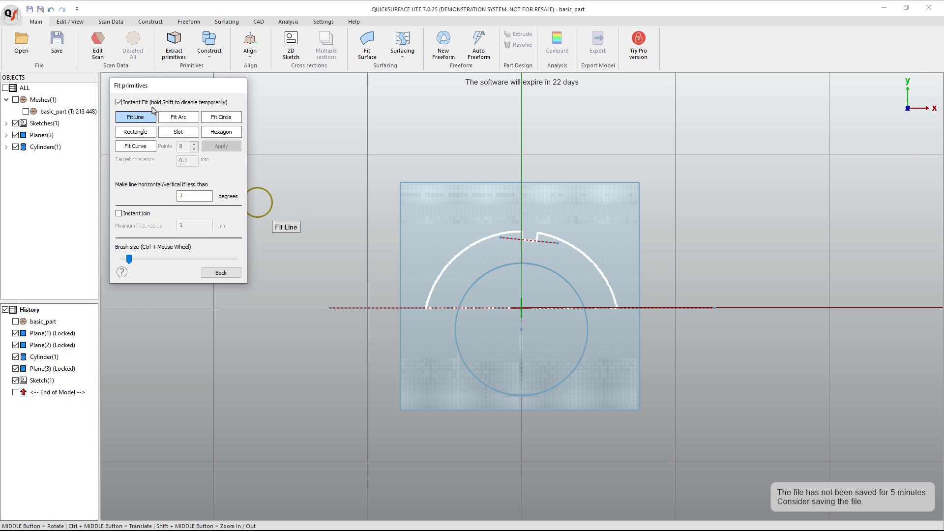
left_click(230, 122)
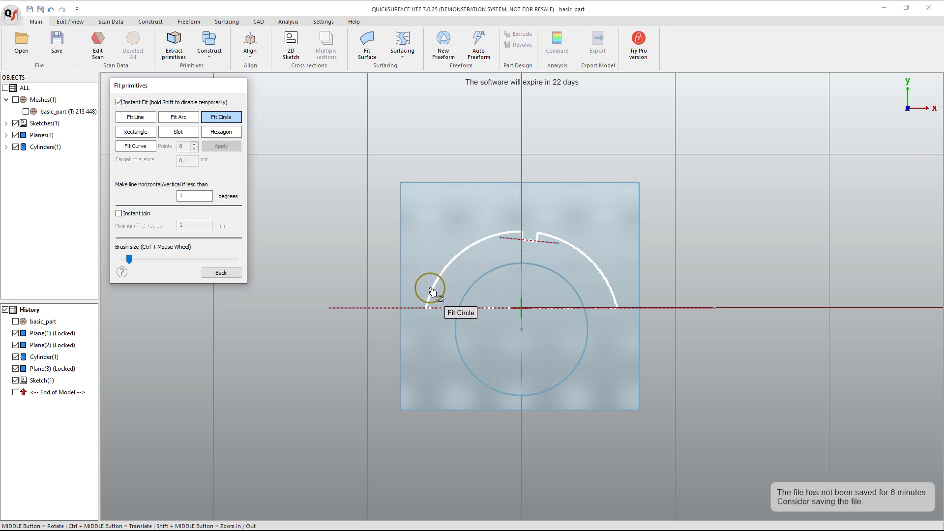
mouse_move(429, 285)
left_mouse_down()
mouse_move(501, 233)
mouse_move(572, 245)
mouse_move(622, 295)
left_mouse_up()
scroll(600, 282, "up", 8)
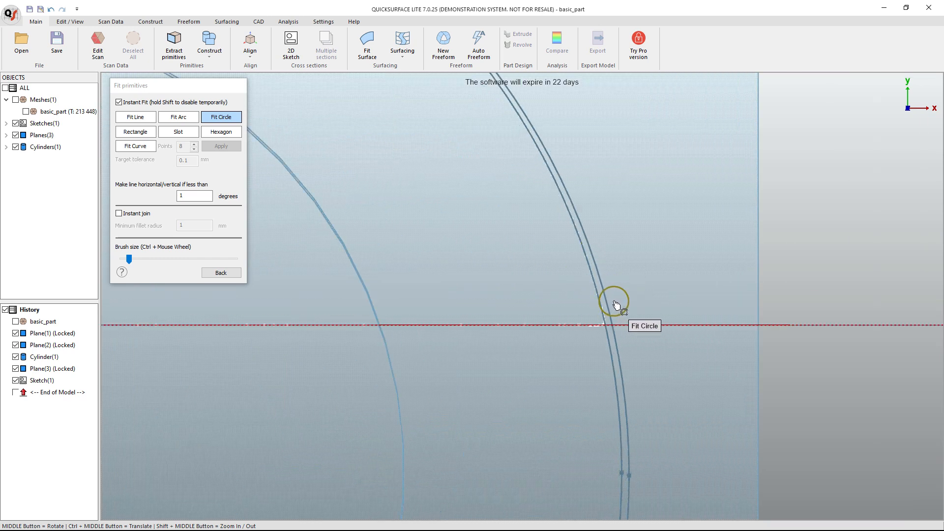
left_click(222, 272)
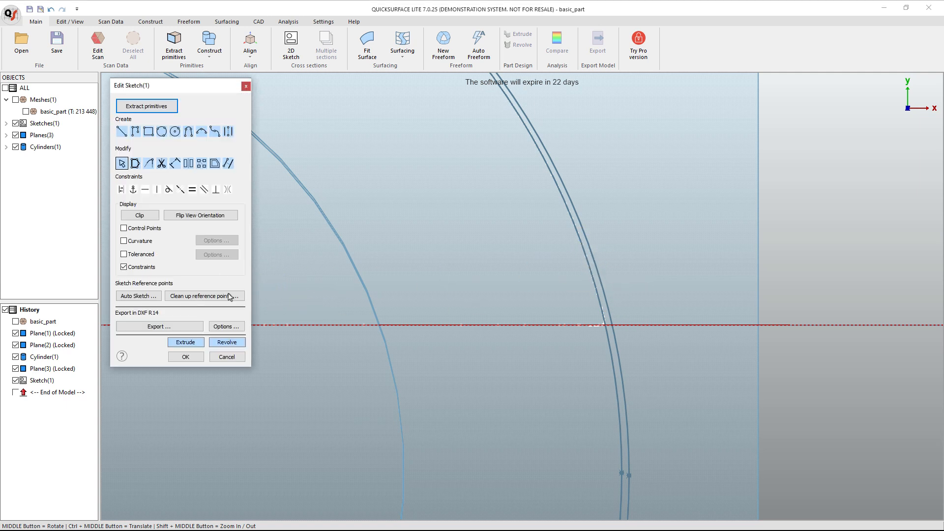
- Select and delete the overlapping circles fitted to the cross-section's outer arc
left_click(592, 249)
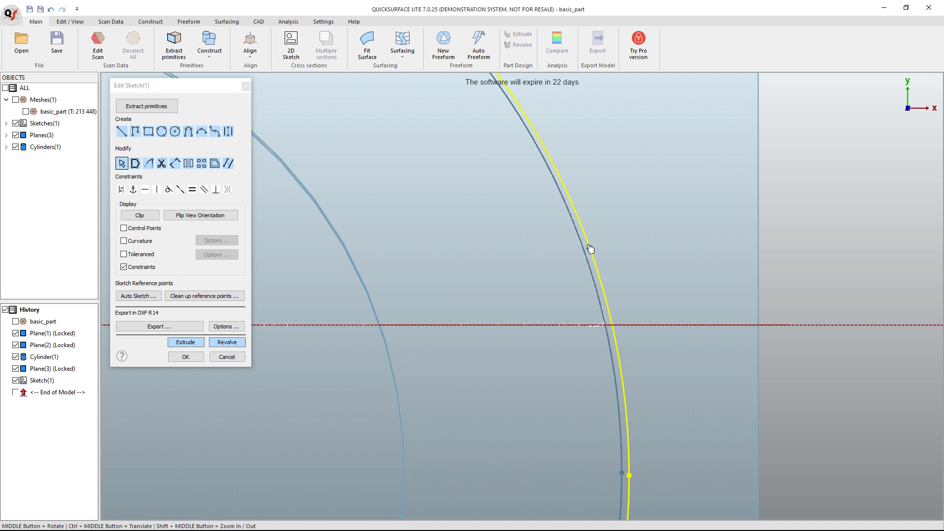
left_click_drag(588, 244, 586, 250)
left_click(585, 250)
scroll(628, 252, "down", 5)
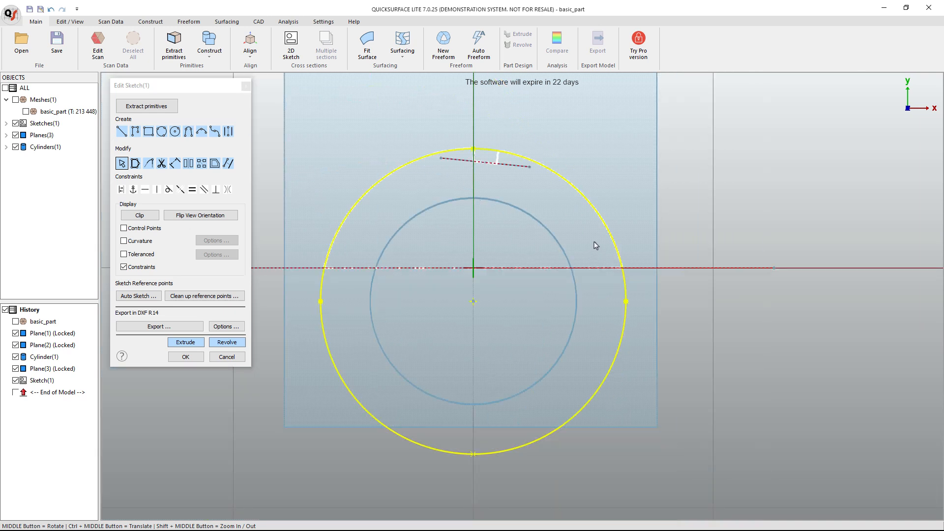
left_click(691, 213)
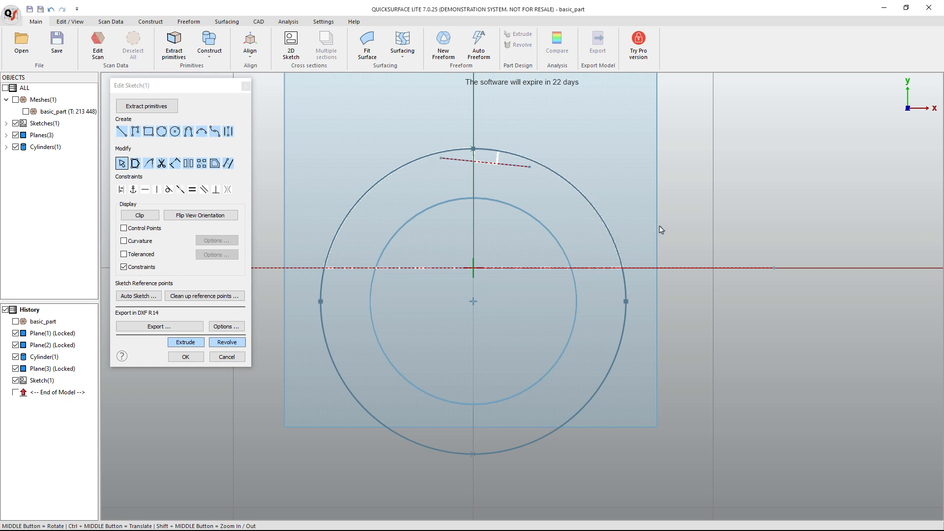
left_click(627, 317)
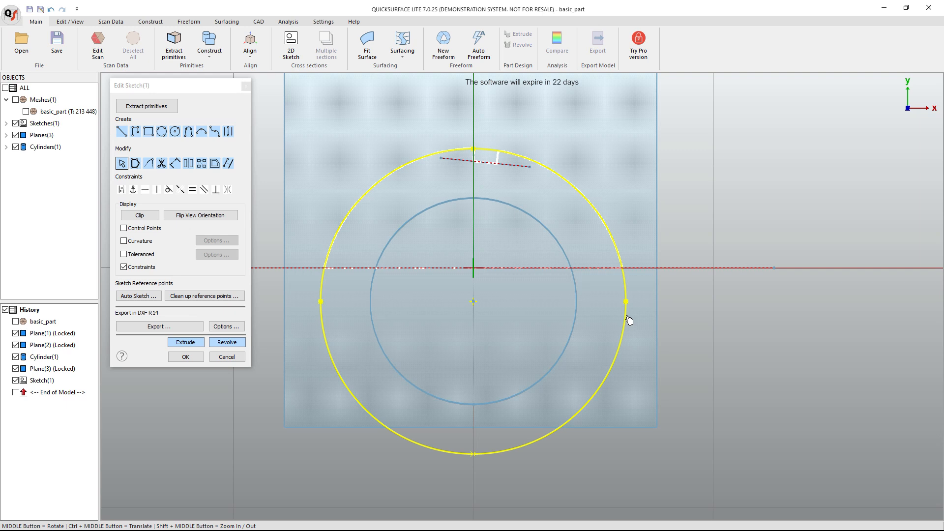
key("Delete")
- Fit a single circle to the section's outer arc and a line along its flat edge
left_click(162, 106)
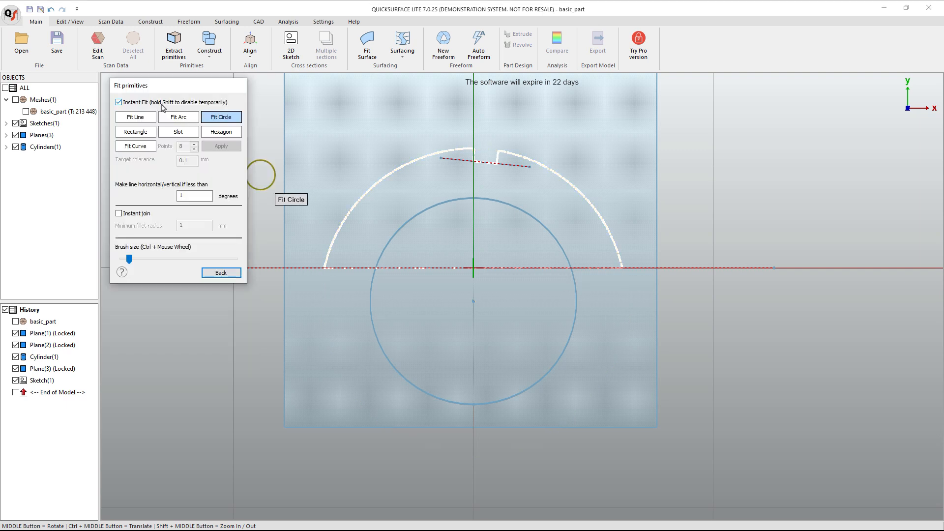
mouse_move(329, 242)
left_mouse_down()
mouse_move(406, 166)
mouse_move(509, 129)
mouse_move(615, 244)
mouse_move(624, 224)
left_mouse_up()
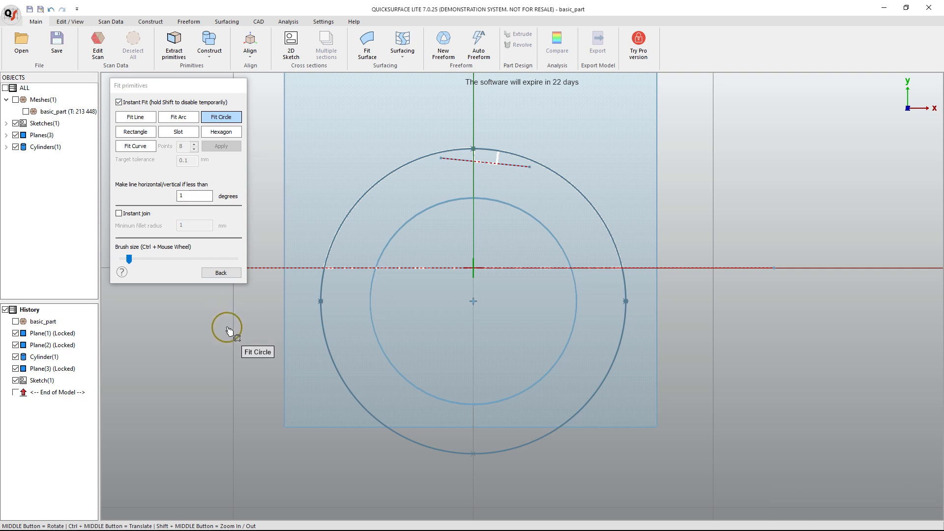
left_click(134, 120)
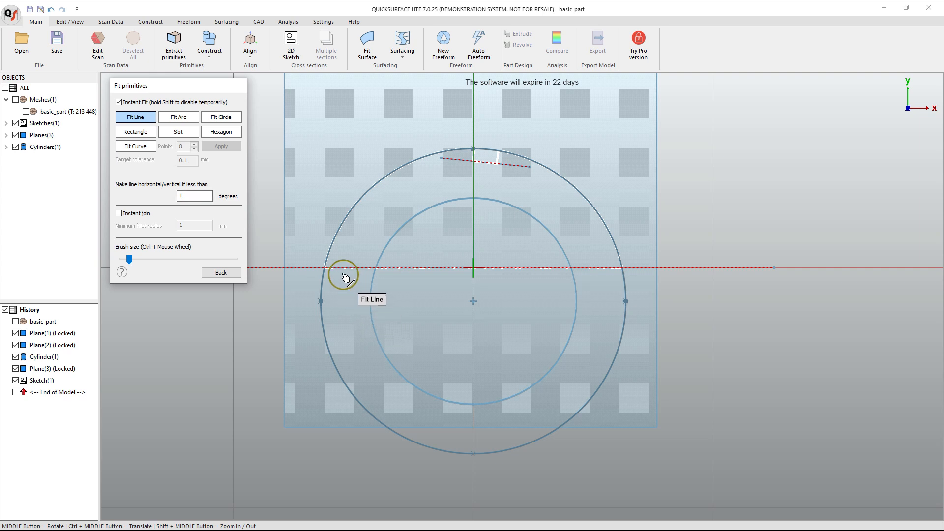
left_click_drag(348, 276, 605, 275)
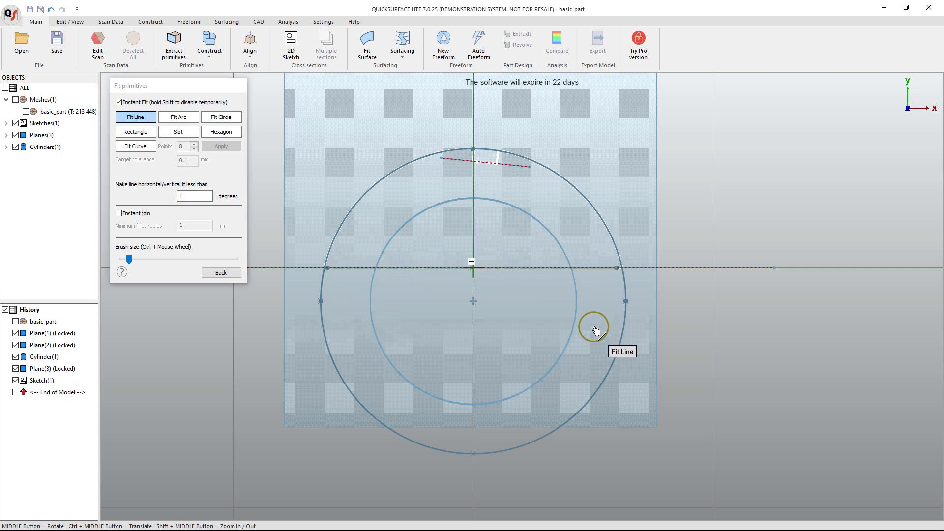
left_click(219, 273)
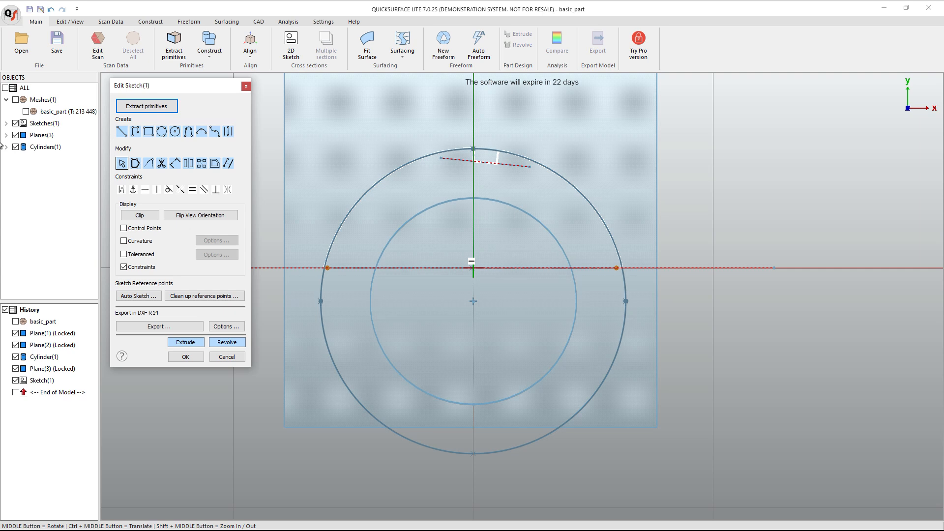
- Hide the reference planes and cylinder, and snap the fitted line's negative-X endpoint onto the circle
left_click(16, 135)
left_click(16, 147)
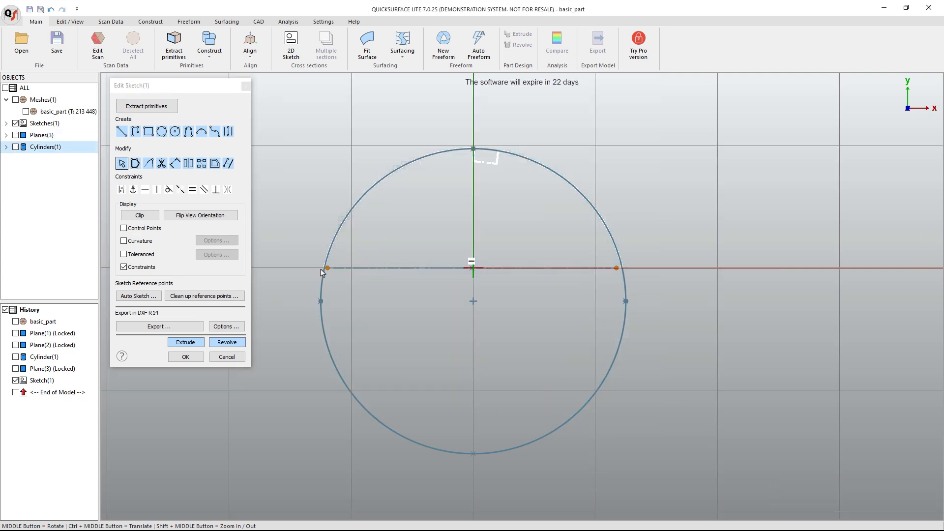
scroll(323, 272, "up", 5)
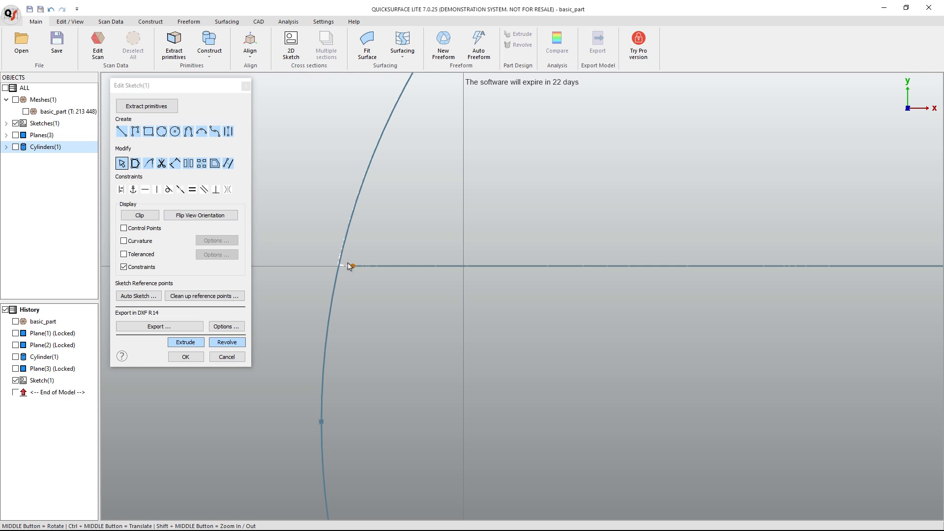
left_click_drag(353, 266, 342, 269)
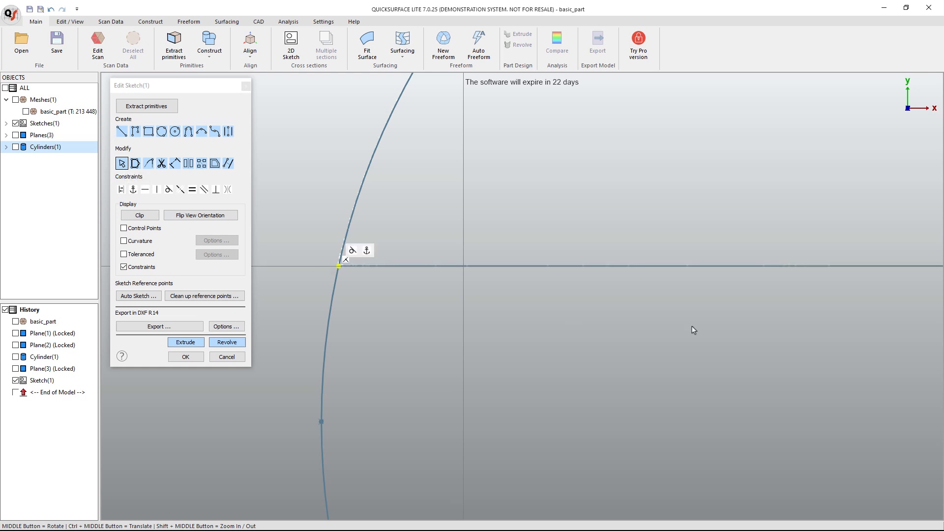
- Extend the fitted line's positive-X endpoint until it snaps onto the circle
scroll(736, 318, "down", 2)
middle_click_drag(736, 317, 198, 323, "ctrl")
scroll(590, 353, "up", 2)
middle_click_drag(709, 328, 403, 298, "ctrl")
middle_click_drag(624, 271, 600, 271, "ctrl")
scroll(566, 237, "up", 3)
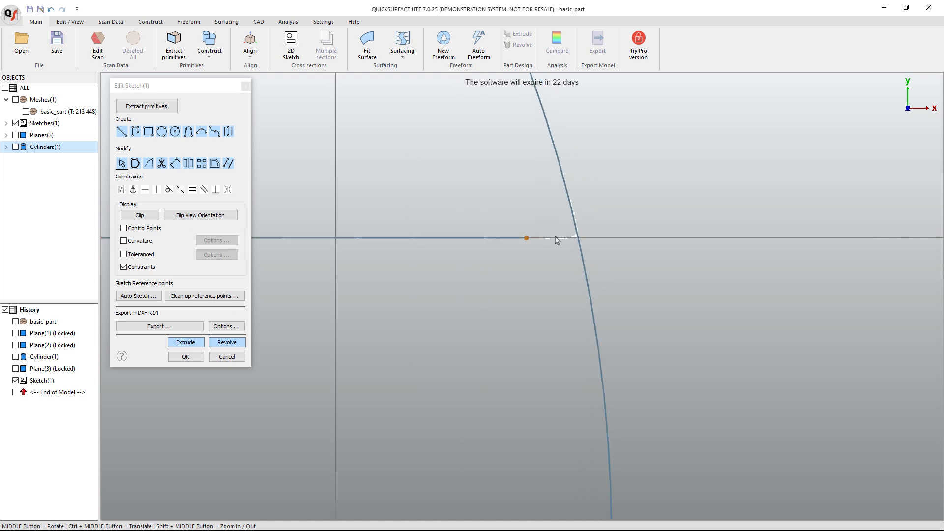
left_click_drag(530, 240, 578, 239)
- Trim away the part of the circle below the flat line to leave a closed half-round profile
scroll(673, 243, "down", 2)
scroll(673, 243, "down", 5)
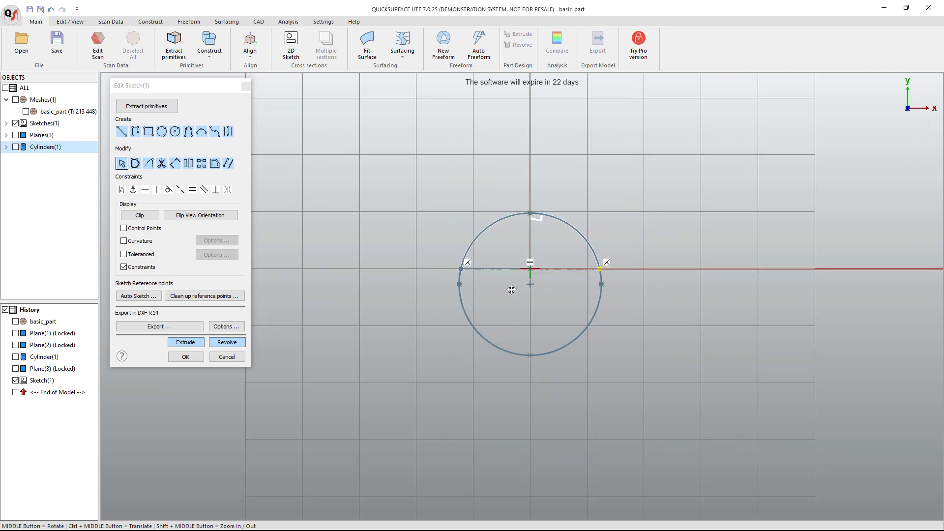
middle_click_drag(552, 289, 487, 290, "ctrl")
scroll(505, 287, "up", 5)
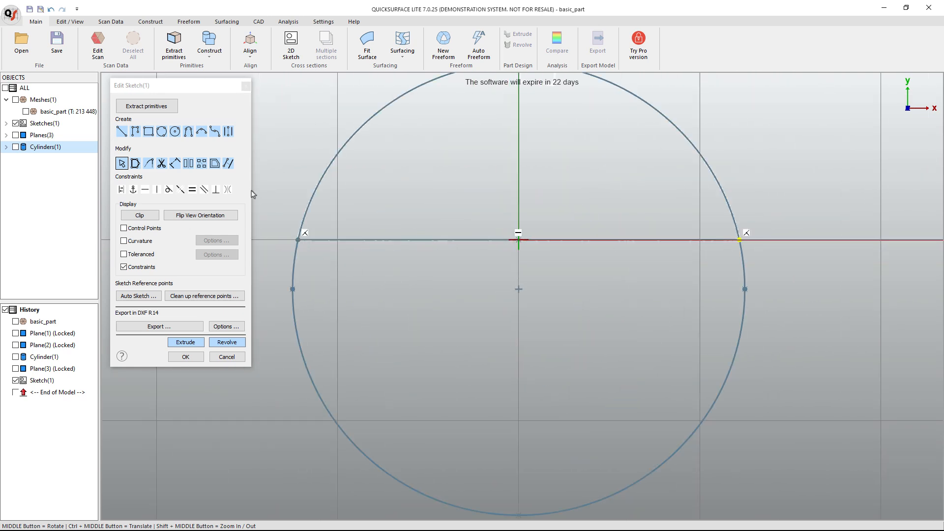
left_click(162, 164)
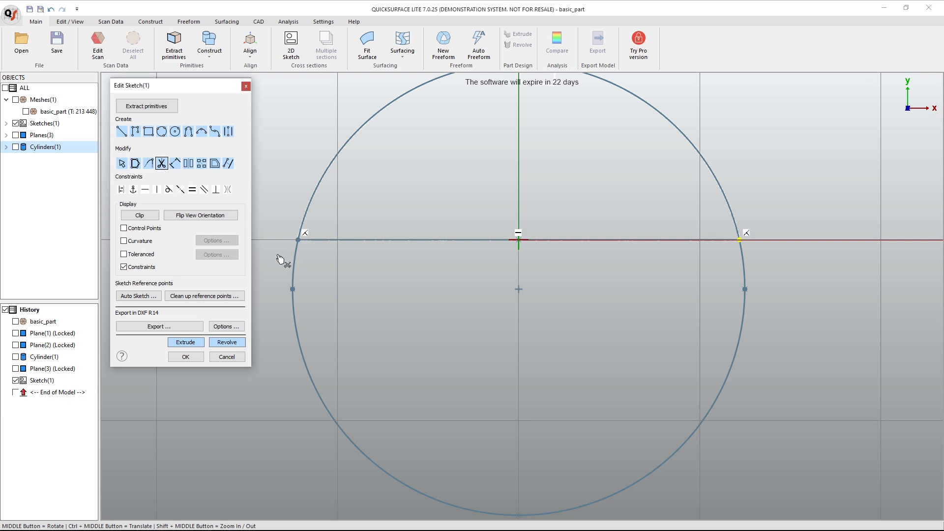
left_click_drag(280, 260, 305, 263)
left_click_drag(775, 245, 732, 260)
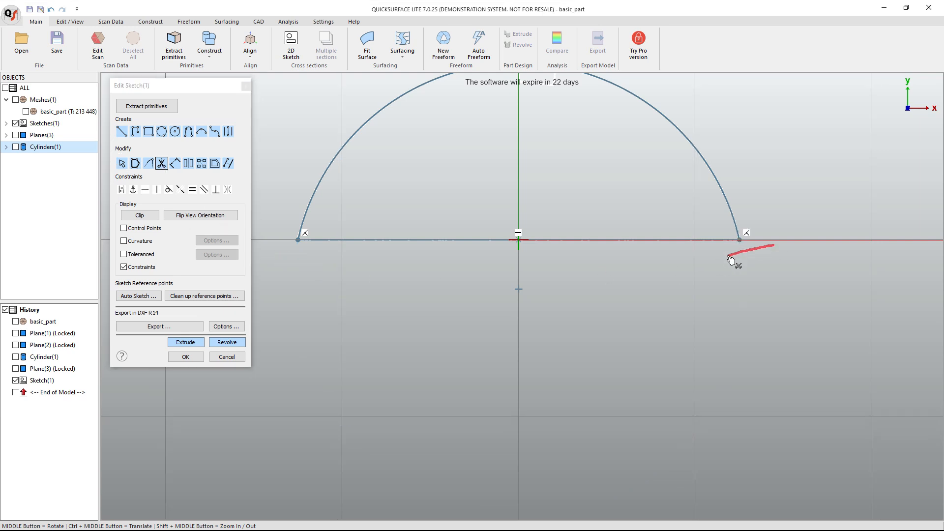
- Extrude the closed half-round profile as a two-sided solid and stretch Depth 2 down to about 9.95 mm, near the scan's base
scroll(457, 350, "down", 2)
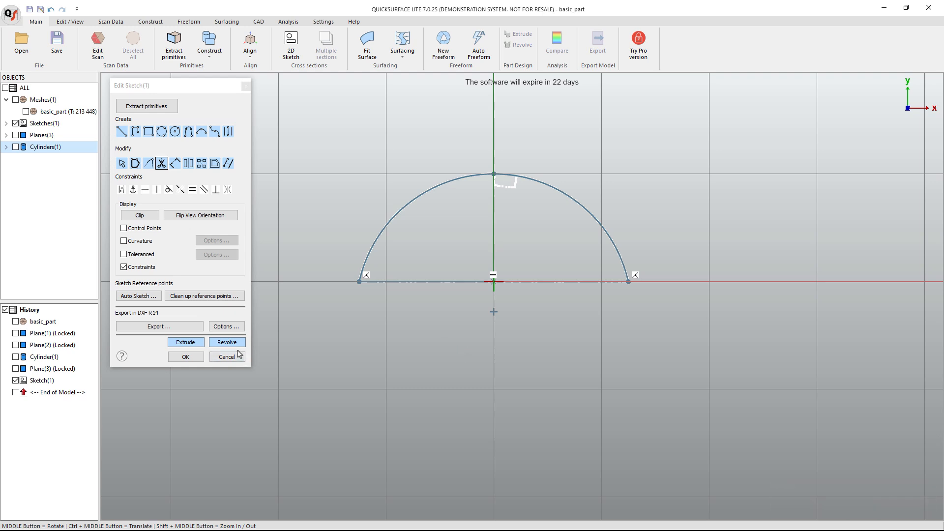
left_click(186, 342)
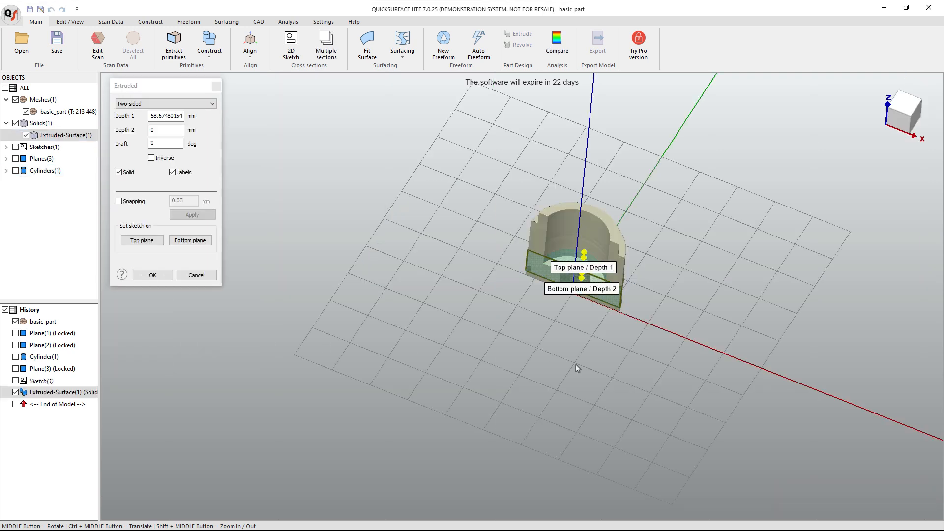
middle_click_drag(629, 345, 615, 265)
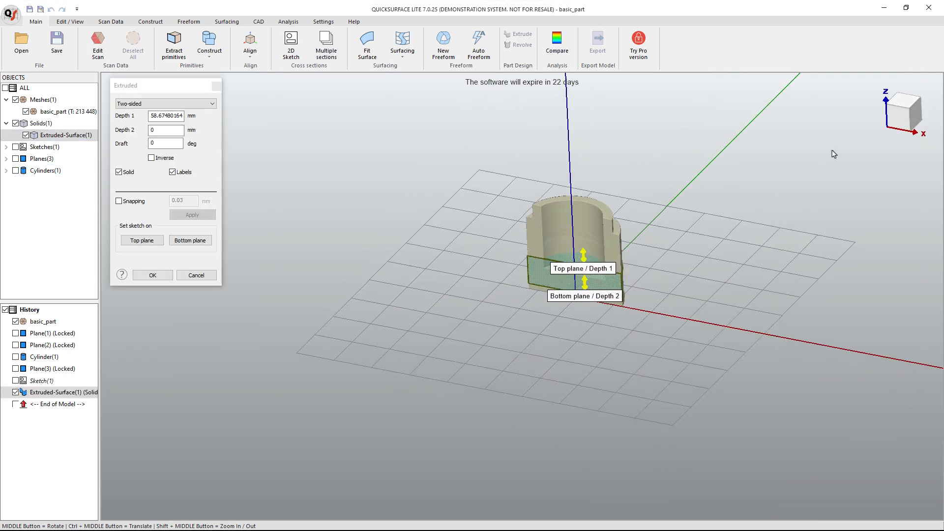
left_click(891, 123)
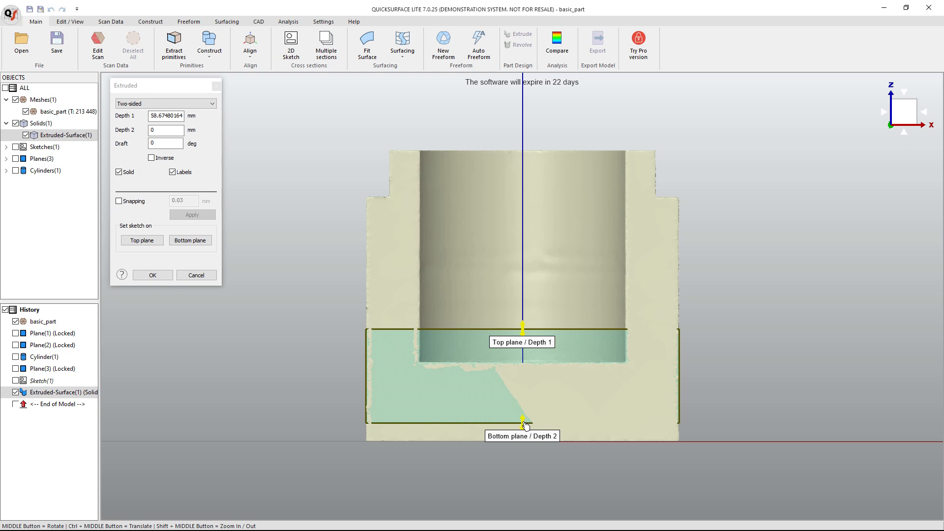
left_click_drag(523, 422, 527, 444)
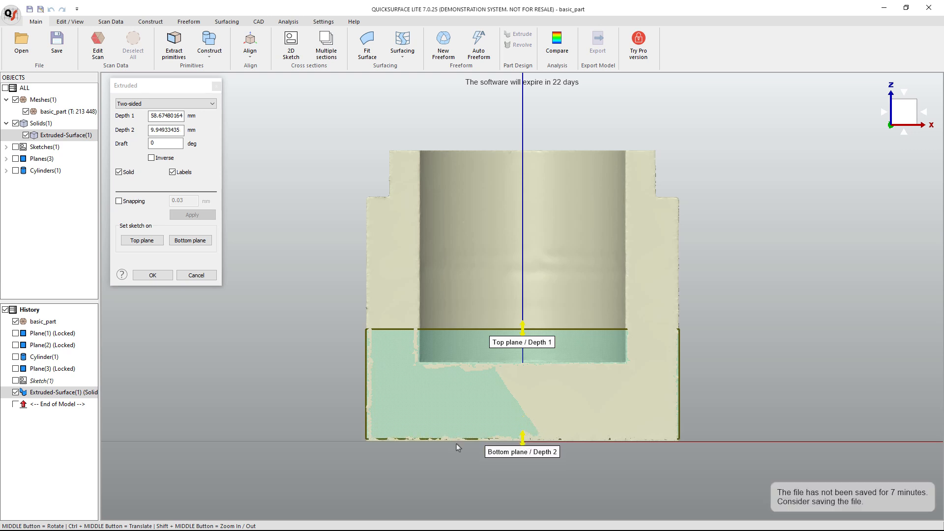
- Try to turn on snapping for the extrusion depths
middle_click_drag(458, 447, 581, 279)
scroll(581, 280, "up", 2)
left_click(119, 201)
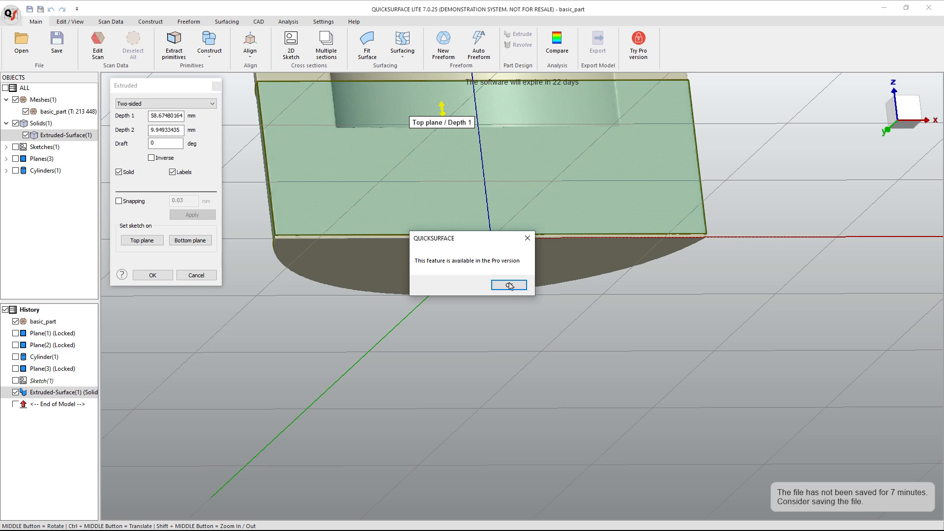
left_click(509, 285)
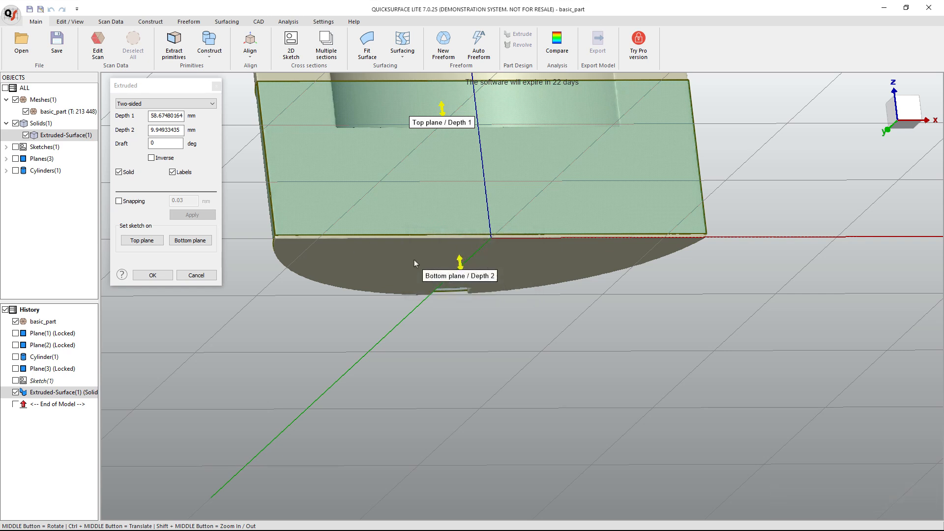
- Extend Depth 2 to about 11.44 mm at the scan's base and Depth 1 to about 140.04 mm at its shoulder
left_click(905, 110)
scroll(514, 475, "up", 6)
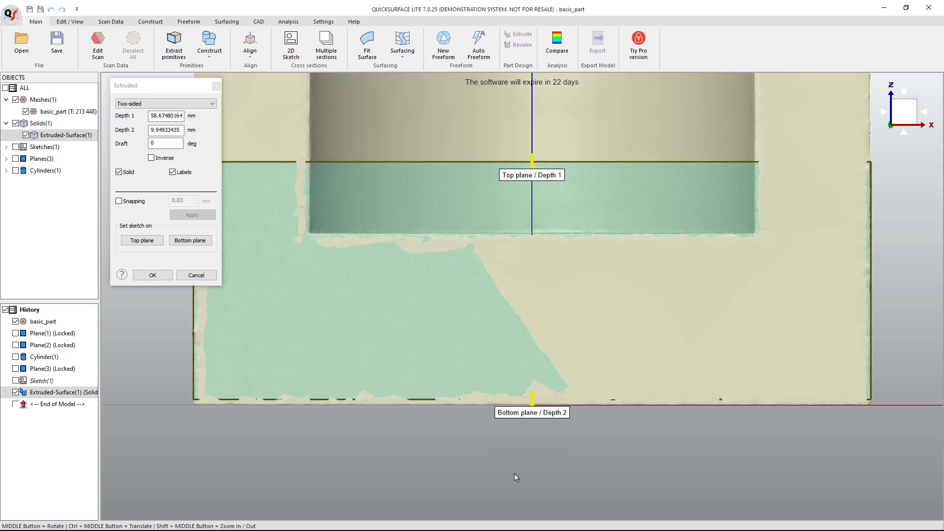
left_click_drag(541, 365, 541, 375)
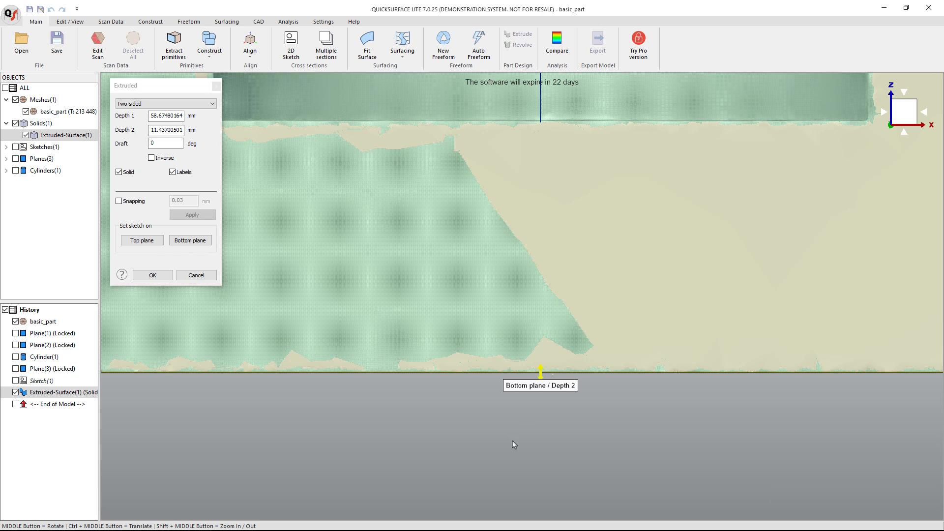
scroll(512, 444, "down", 6)
left_click_drag(520, 349, 520, 256)
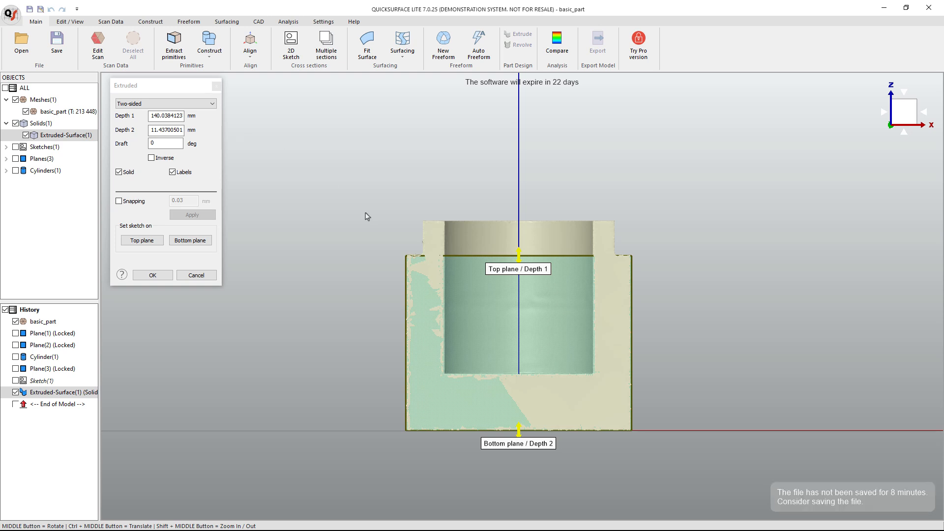
- Fine-tune Depth 1 to about 141.04 mm to match the scan's shoulder face, and accept the extruded solid
middle_click_drag(716, 386, 421, 320)
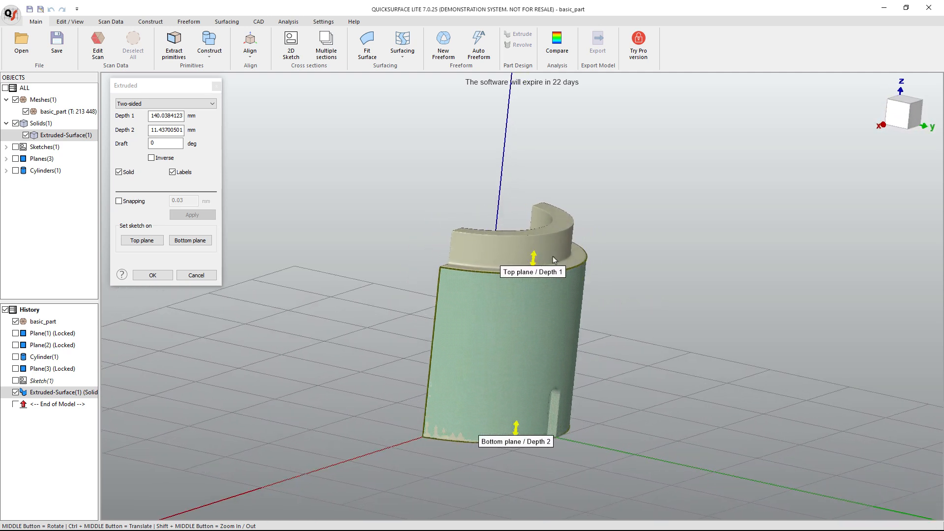
scroll(553, 256, "up", 6)
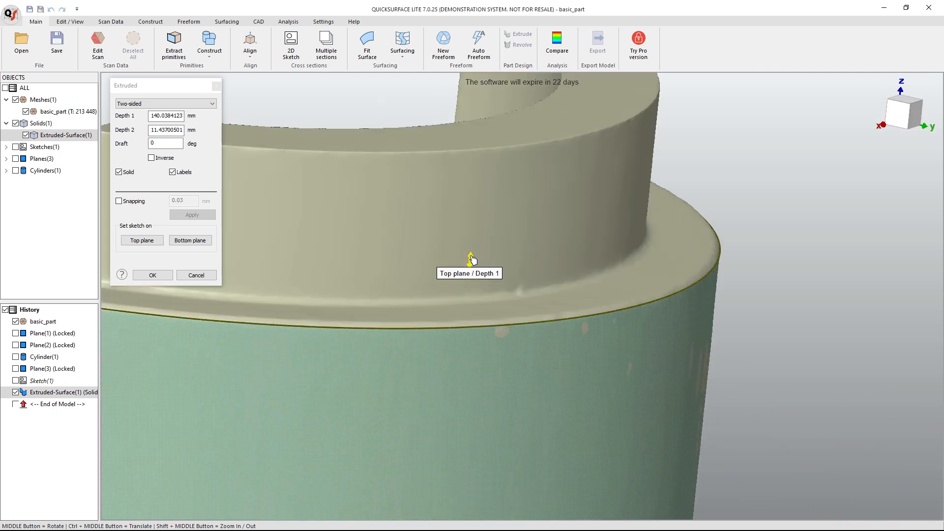
left_click_drag(471, 258, 472, 254)
middle_click_drag(731, 325, 645, 297)
scroll(645, 297, "down", 3)
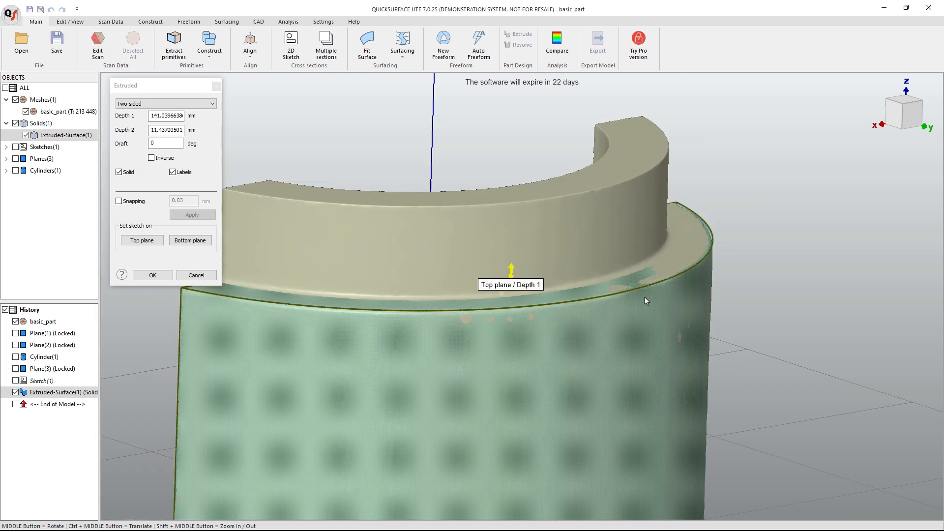
scroll(645, 297, "down", 2)
middle_click_drag(495, 396, 406, 332)
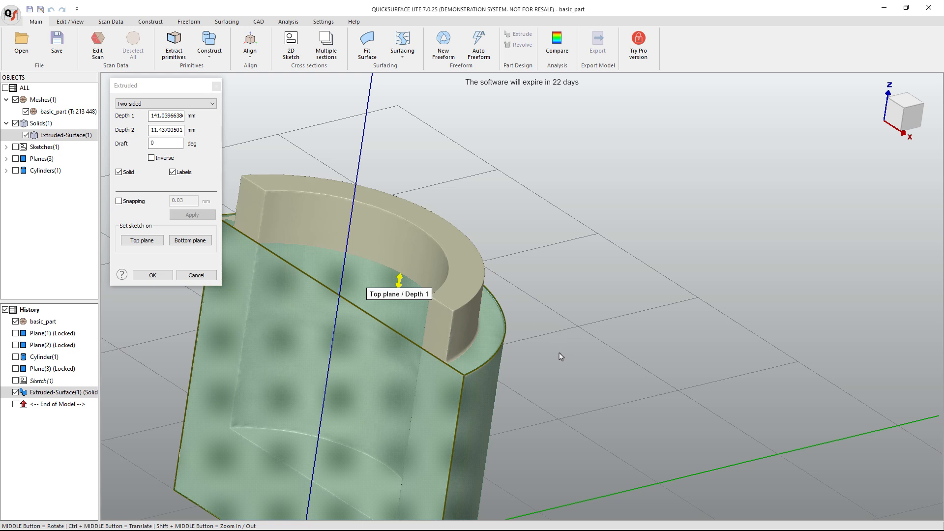
middle_click_drag(563, 365, 657, 245, "ctrl")
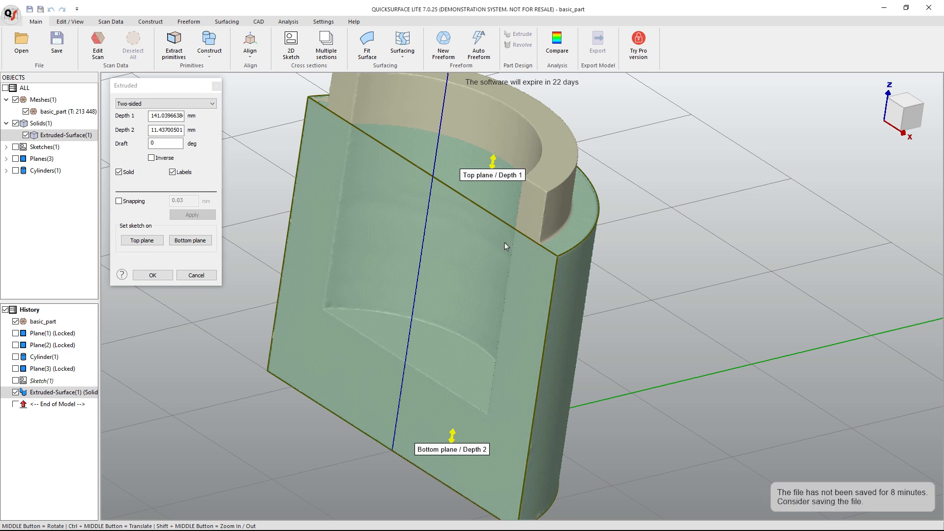
mouse_move(506, 256)
middle_mouse_down()
mouse_move(523, 307)
mouse_move(499, 287)
mouse_move(499, 276)
mouse_move(516, 329)
middle_mouse_up()
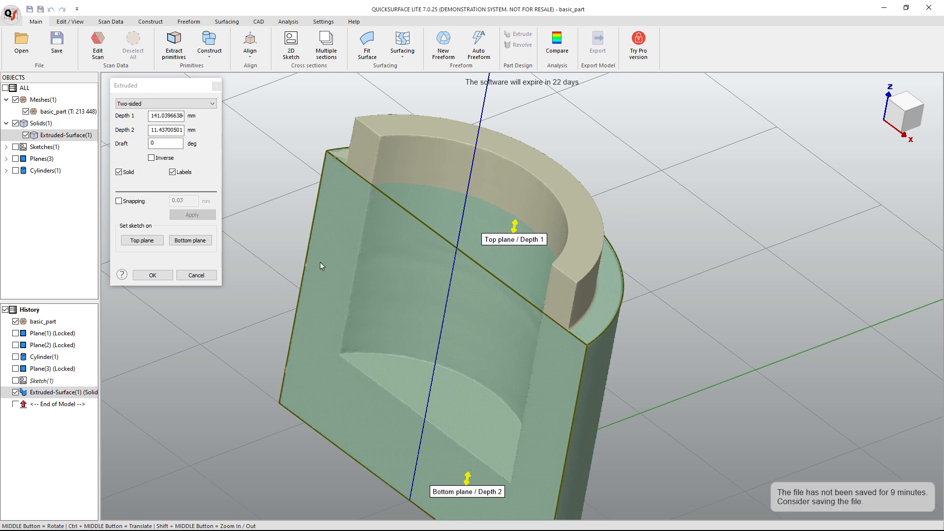
left_click(153, 276)
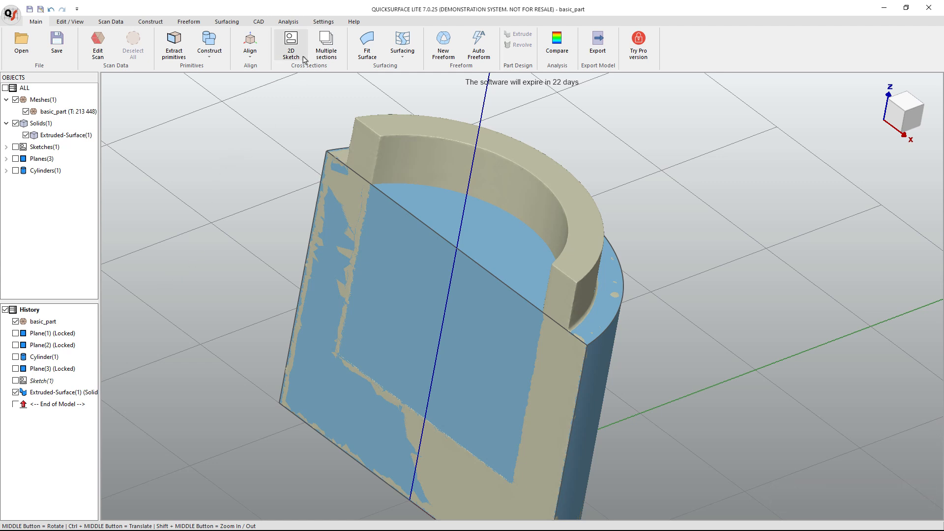
- Create an extrusion sketch parallel to OXY at an offset of about 165.69 mm, slicing through the scan's upper collar
left_click(291, 44)
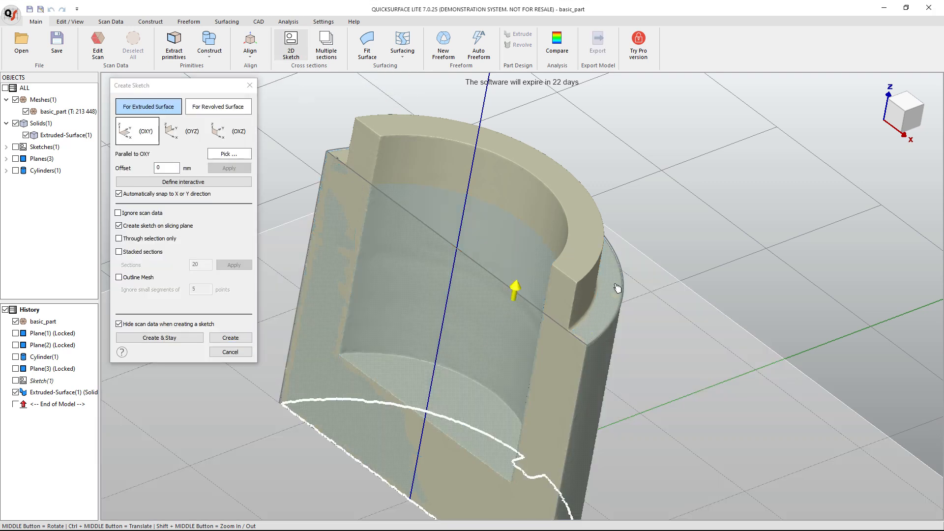
left_click_drag(515, 290, 519, 259)
left_click_drag(512, 149, 506, 87)
scroll(428, 328, "down", 5)
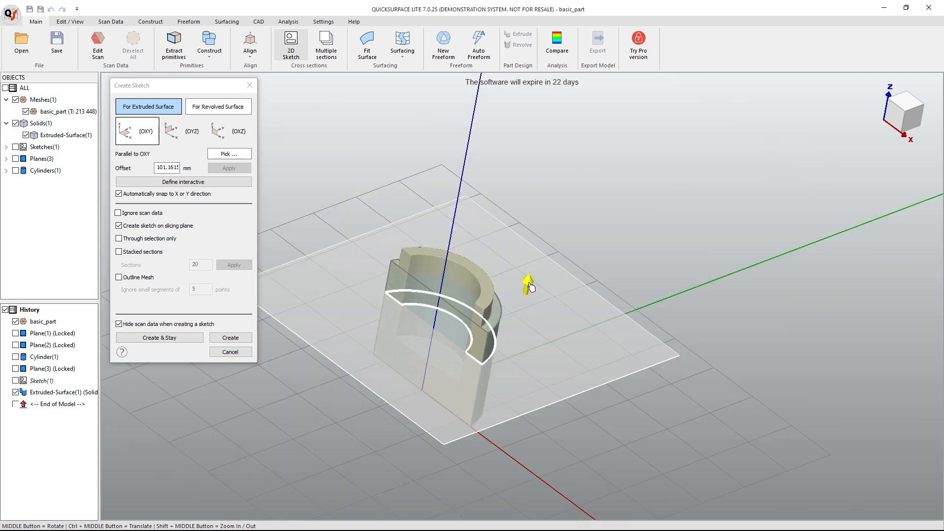
left_click_drag(532, 288, 531, 239)
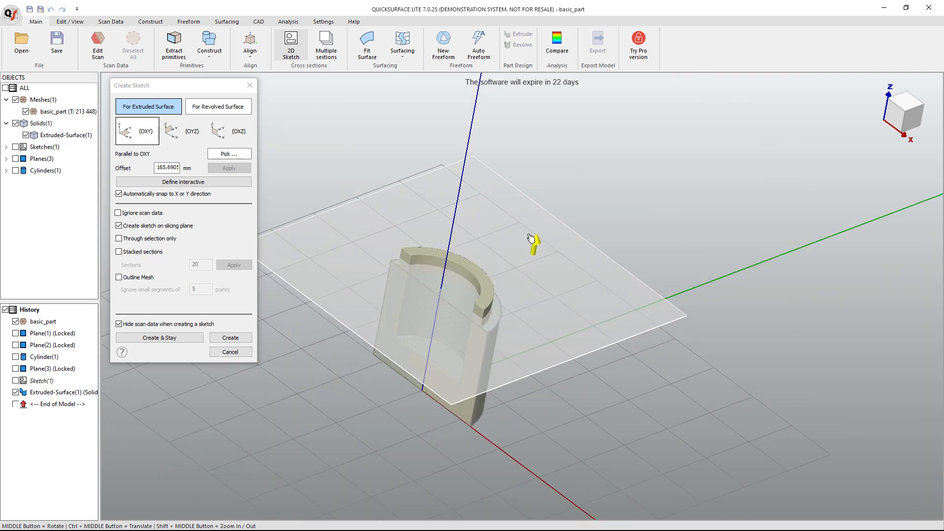
scroll(488, 318, "up", 2)
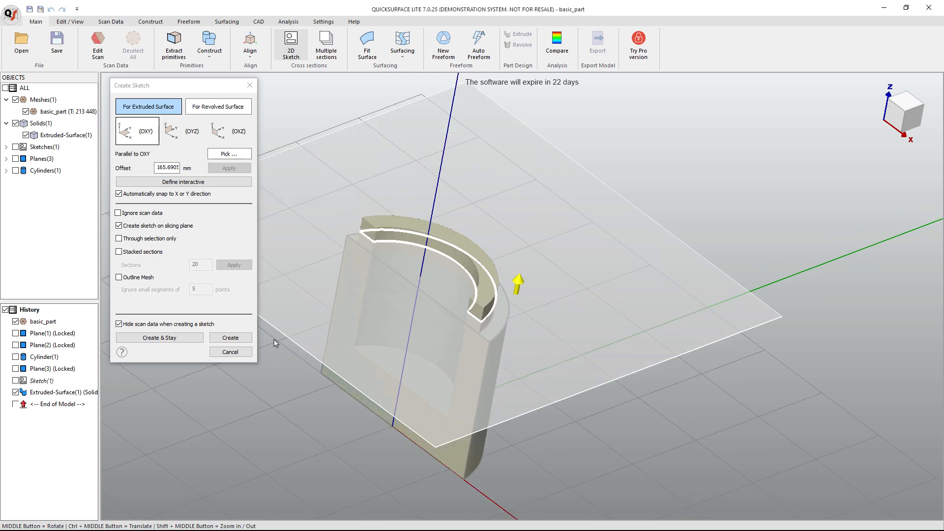
left_click(238, 338)
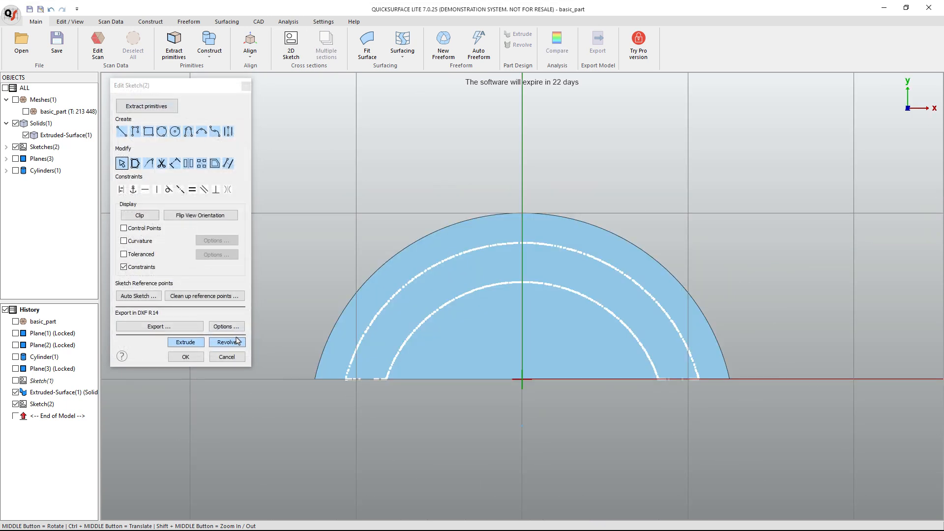
- Fit a circle to the outer arc of the collar section
left_click(157, 105)
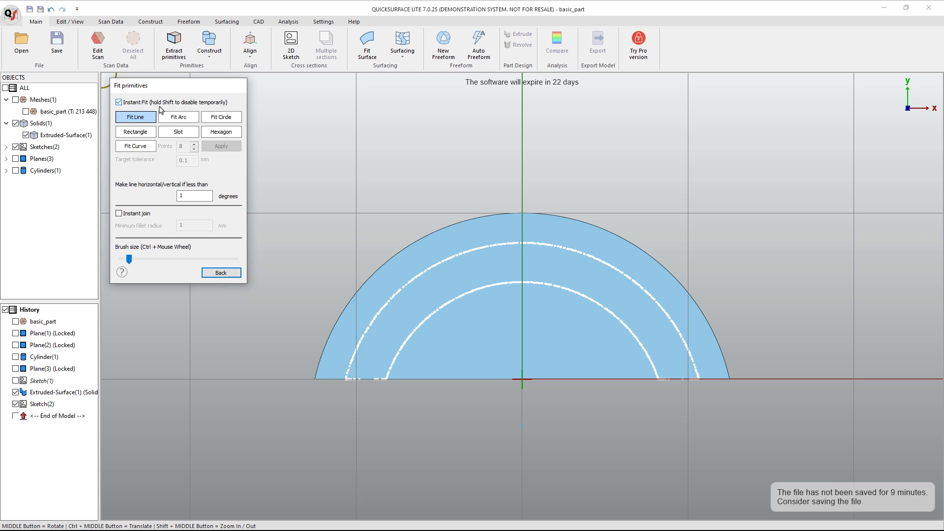
left_click(221, 116)
mouse_move(355, 355)
left_mouse_down()
mouse_move(415, 284)
mouse_move(486, 252)
mouse_move(561, 251)
mouse_move(620, 273)
mouse_move(675, 322)
mouse_move(696, 361)
left_mouse_up()
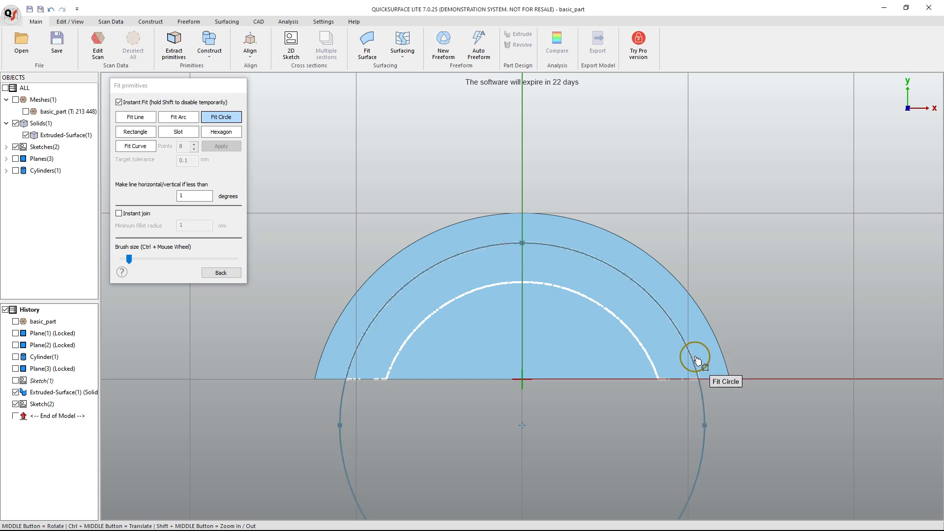
- Fit one line through both flat end segments of the collar section and finish fitting primitives
left_click(136, 117)
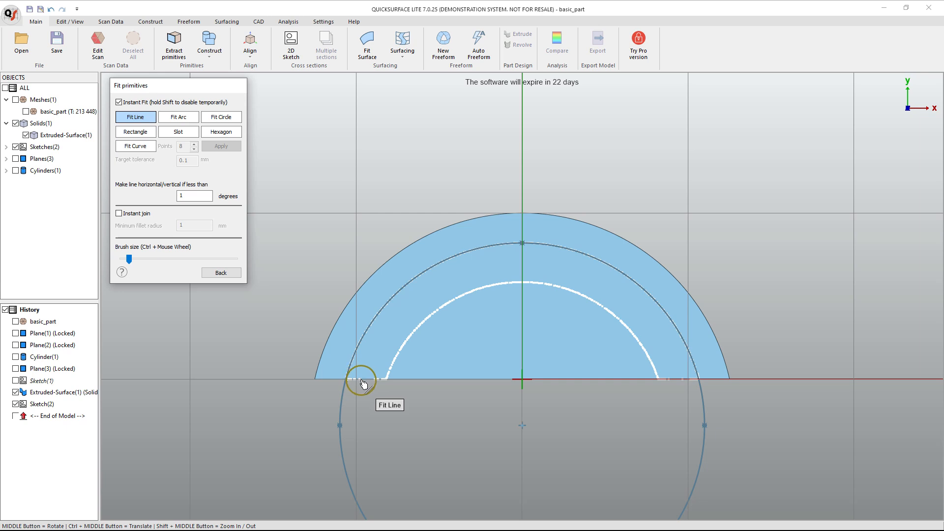
scroll(363, 385, "up", 5)
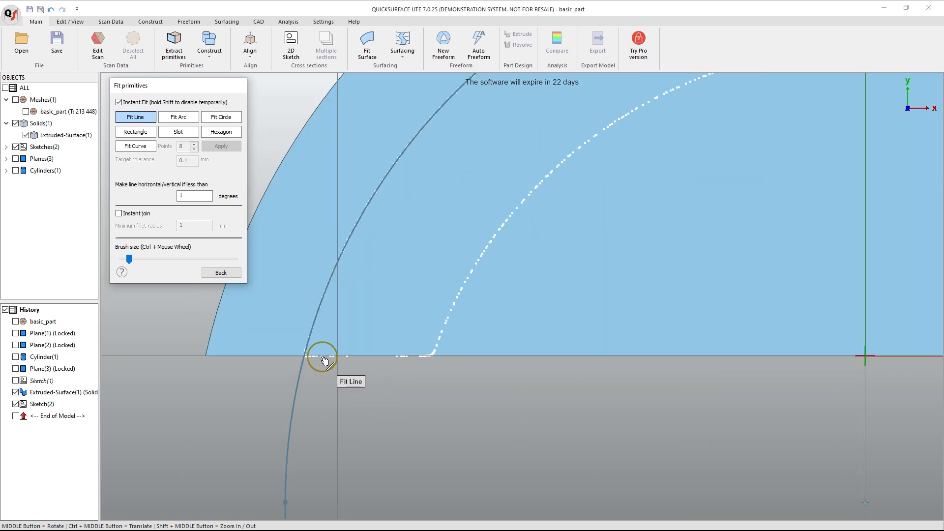
left_click_drag(325, 361, 412, 364)
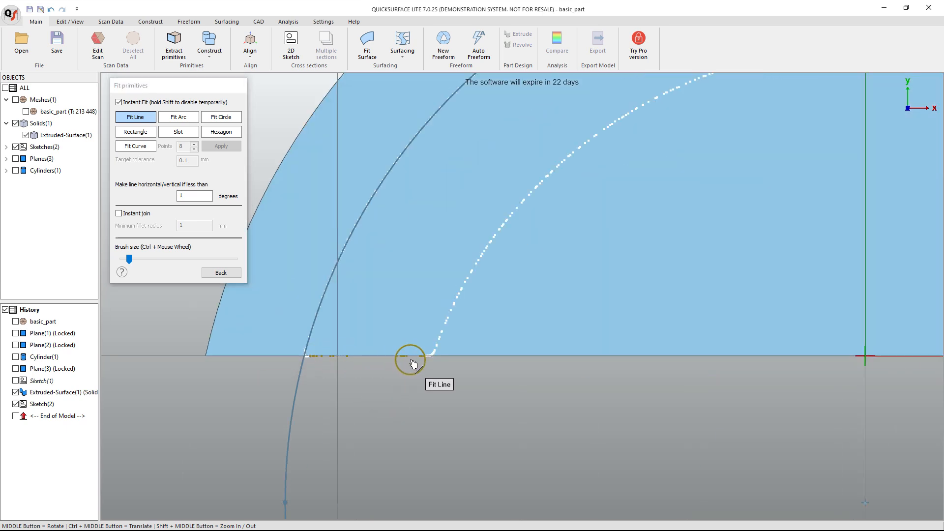
scroll(541, 413, "down", 1)
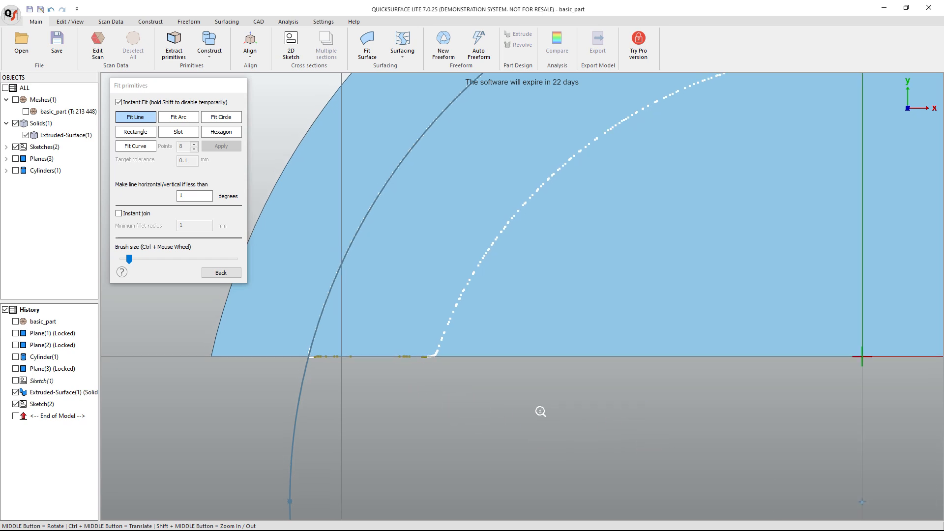
scroll(373, 407, "down", 5)
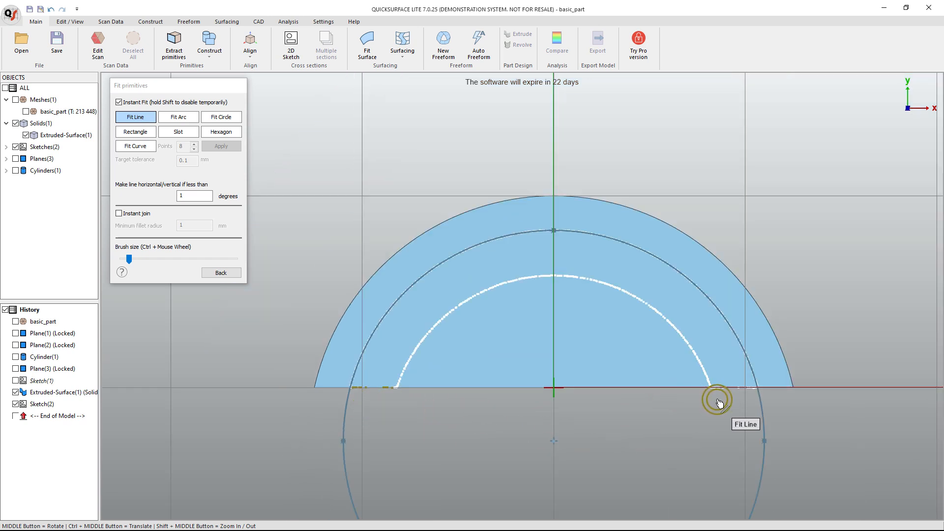
left_click_drag(727, 403, 738, 396)
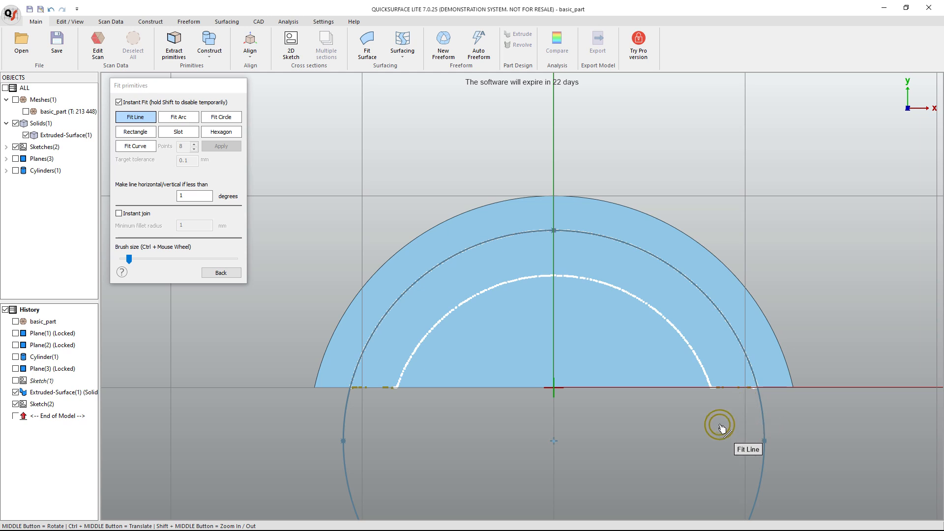
left_click(221, 273)
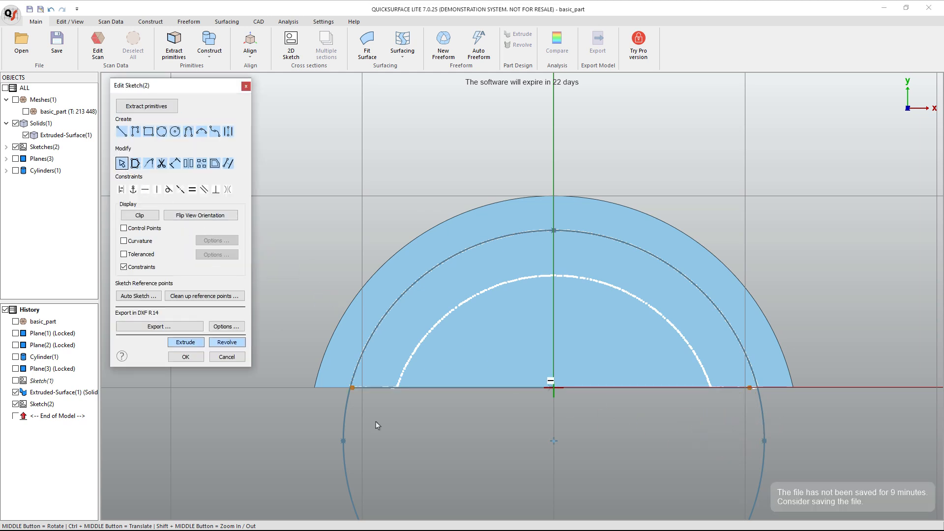
- Snap both endpoints of the fitted line onto the collar's outer circle
scroll(351, 390, "up", 6)
left_click_drag(362, 368, 352, 367)
scroll(335, 386, "down", 5)
middle_click_drag(767, 424, 416, 408, "ctrl")
scroll(697, 368, "up", 8)
mouse_move(633, 369)
left_mouse_down()
mouse_move(696, 369)
mouse_move(701, 379)
mouse_move(701, 370)
left_mouse_up()
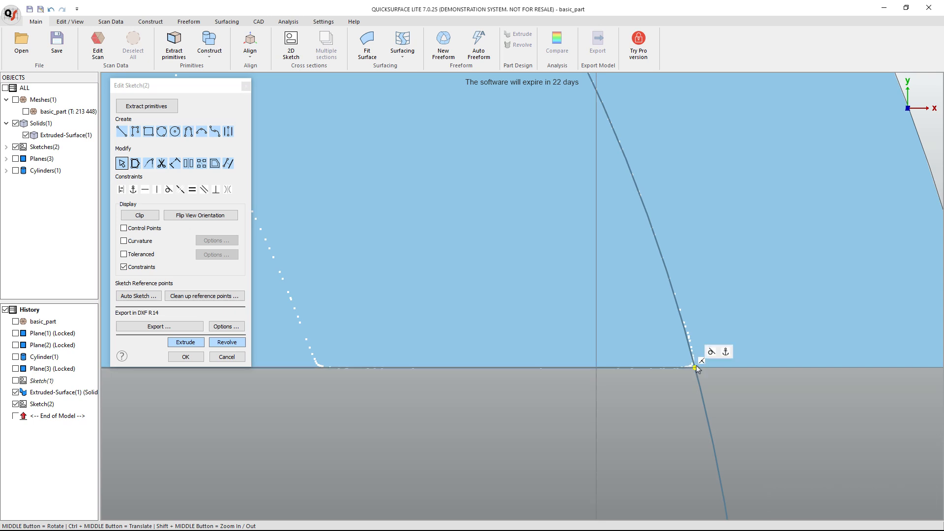
- Try to run Auto Sketch on the collar section's reference points
scroll(707, 376, "down", 5)
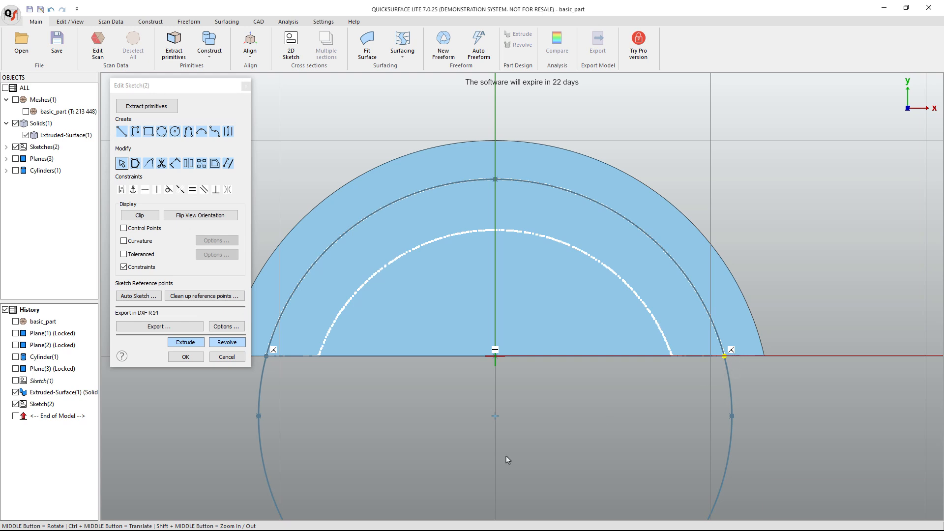
left_click(137, 296)
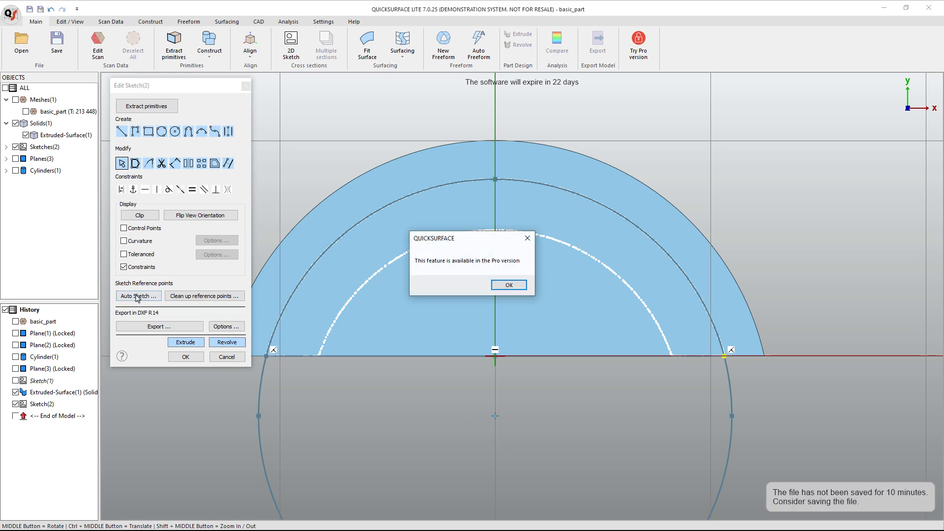
left_click(509, 286)
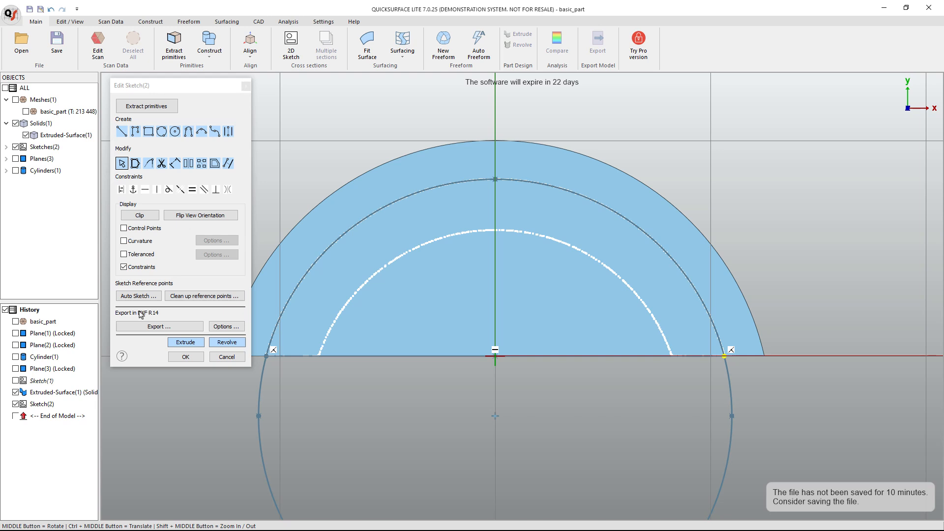
- Start a two-sided solid extrusion of the collar sketch, about 16.3 mm upward and about 24 mm downward into the main body
left_click(185, 341)
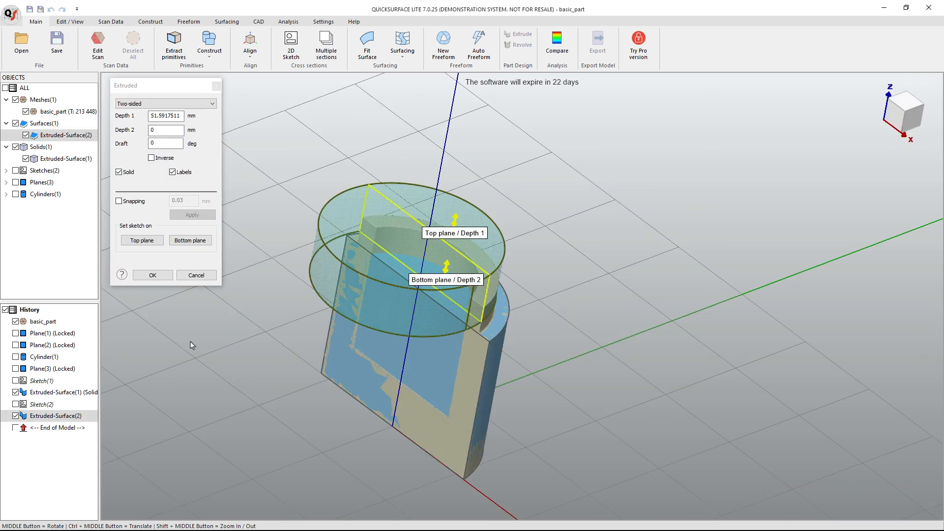
left_click(900, 118)
scroll(530, 225, "up", 3)
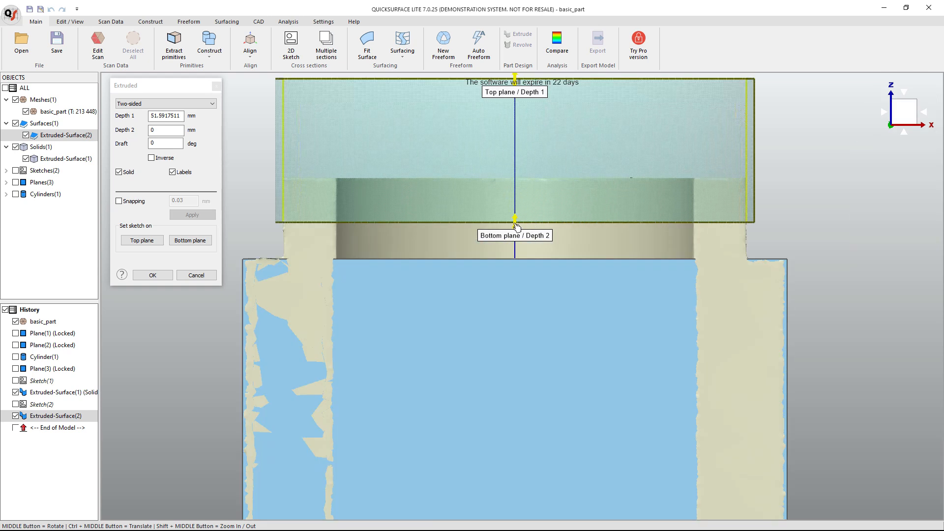
left_click_drag(515, 227, 517, 293)
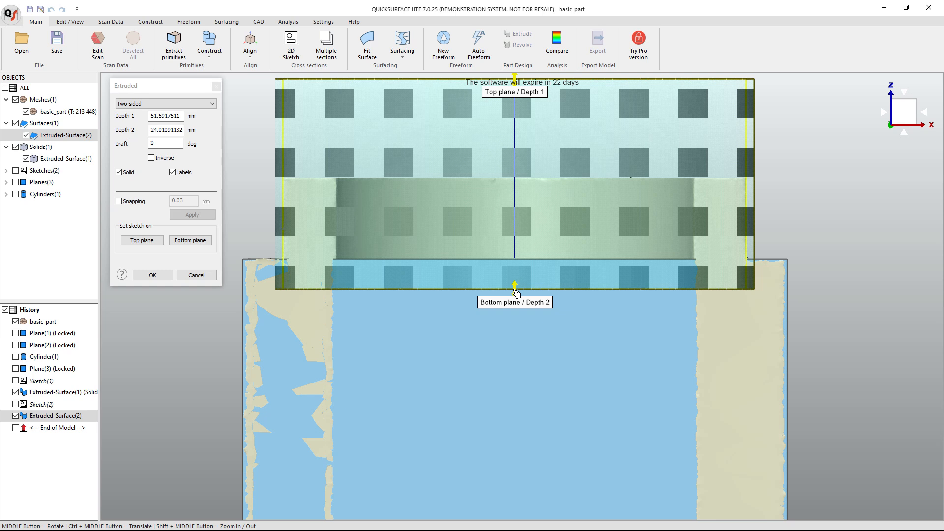
scroll(516, 293, "down", 2)
left_click_drag(523, 163, 522, 223)
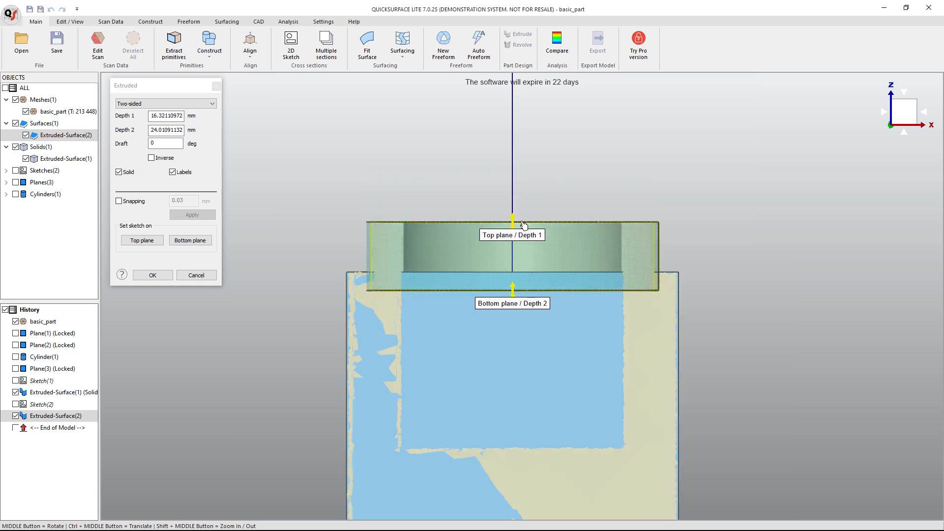
- Fine-tune the extrusion's upper depth to about 15.99 mm to match the scanned collar's top face, and accept the extrusion
middle_click_drag(685, 259, 658, 316)
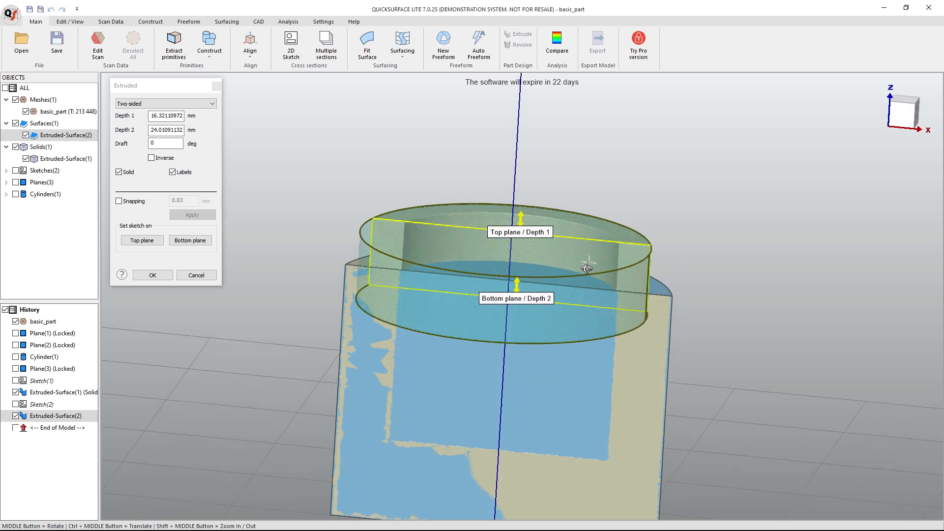
scroll(519, 214, "up", 5)
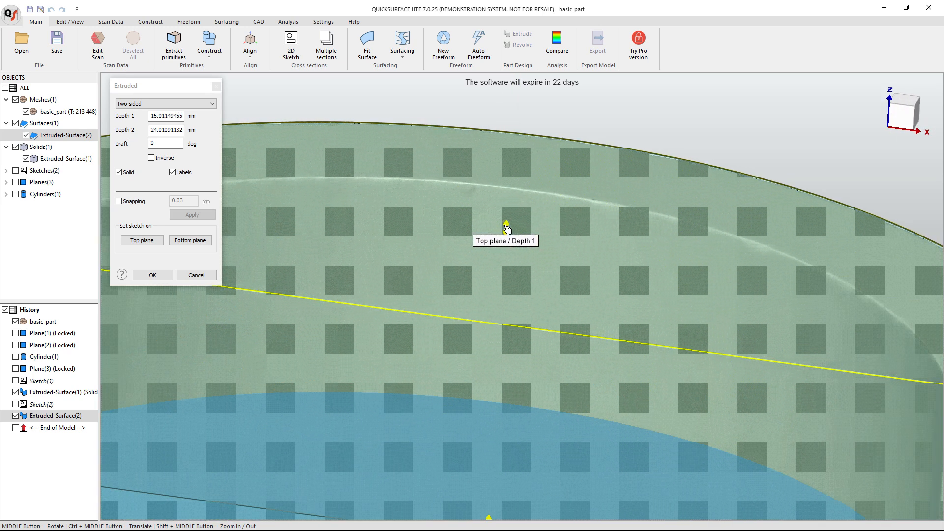
left_click_drag(508, 226, 509, 230)
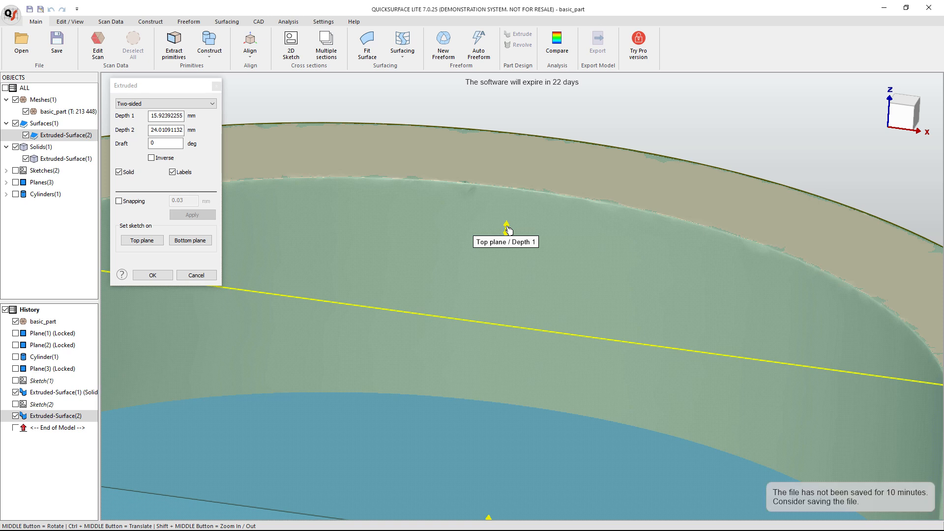
left_click_drag(509, 229, 508, 227)
scroll(531, 182, "down", 5)
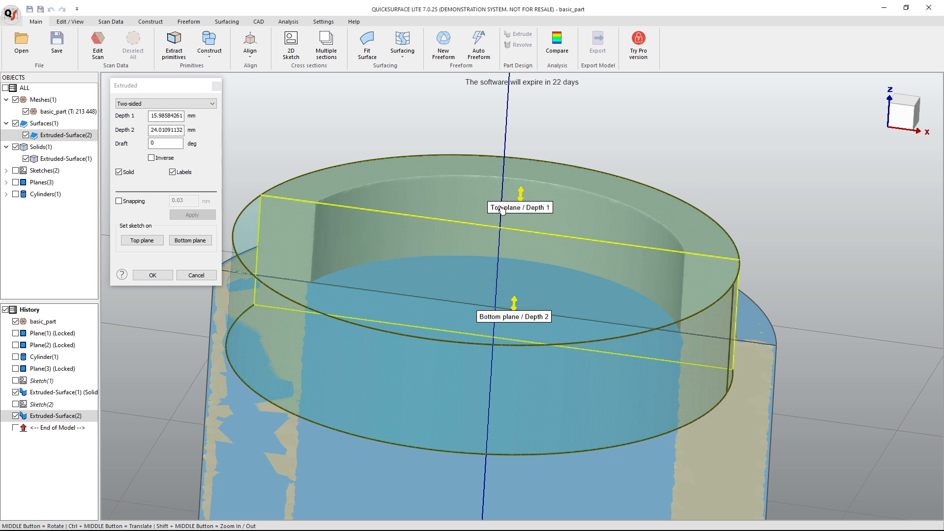
left_click(162, 275)
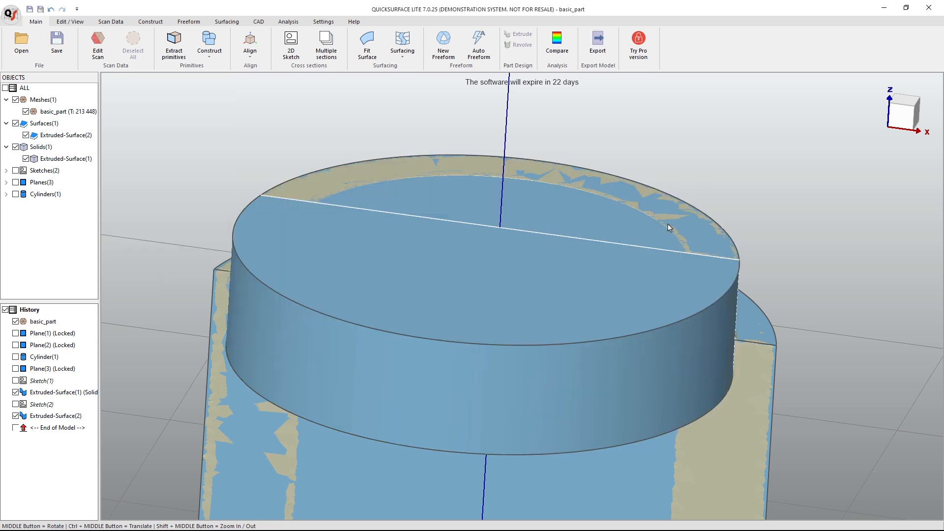
- Reopen the collar sketch, trim away the part of the circle below the straight line, and accept the sketch
scroll(668, 225, "down", 3)
mouse_move(813, 324)
middle_mouse_down()
mouse_move(745, 347)
mouse_move(658, 277)
middle_mouse_up()
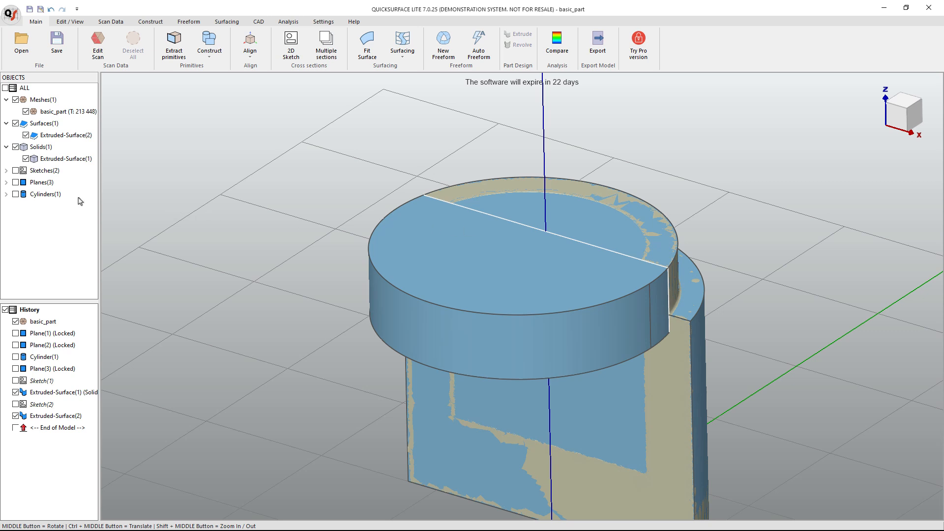
left_click(39, 407)
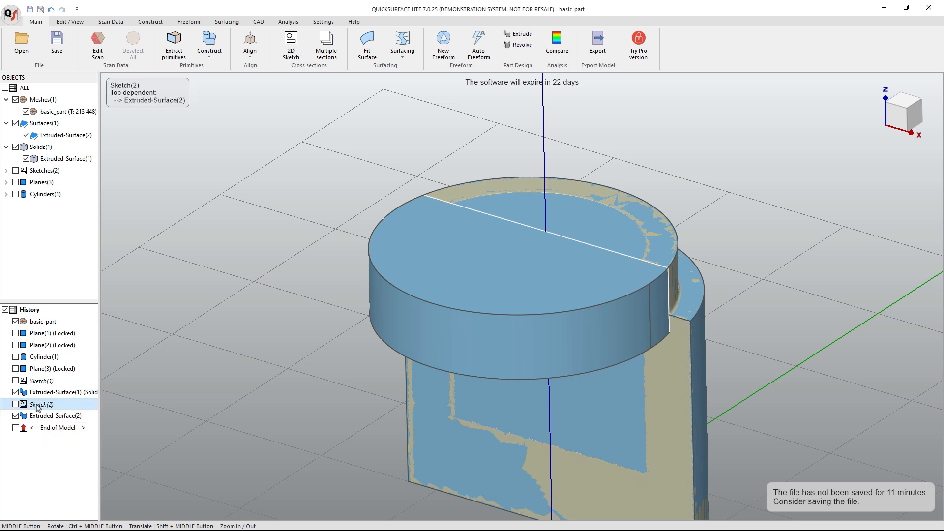
right_click(38, 407)
left_click(65, 260)
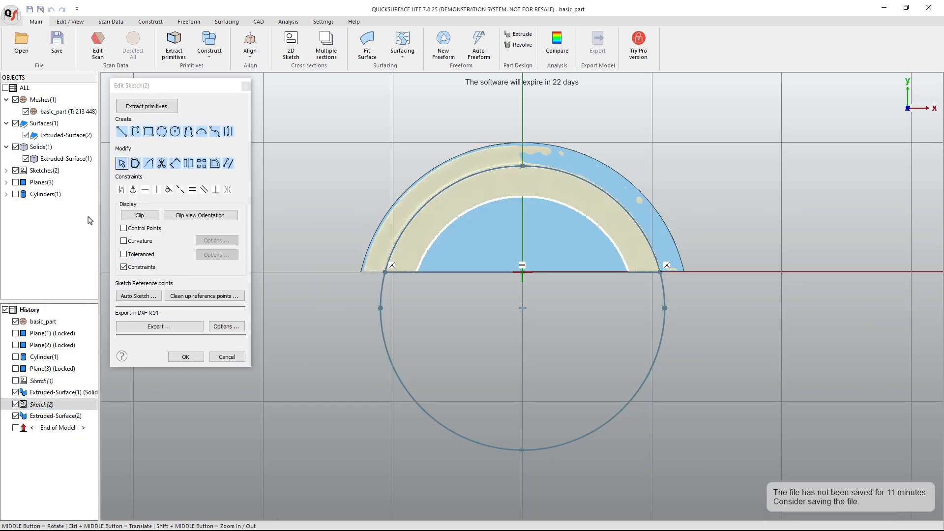
left_click(161, 163)
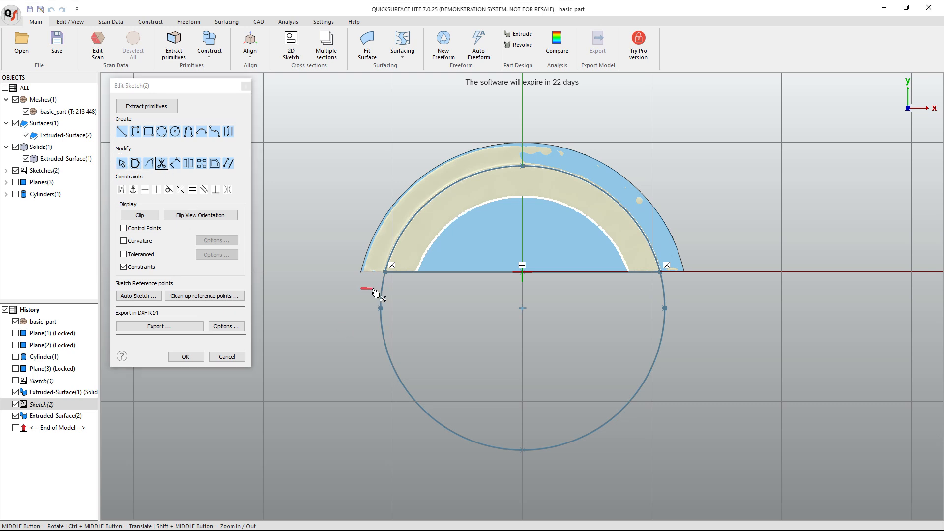
left_click_drag(375, 293, 719, 299)
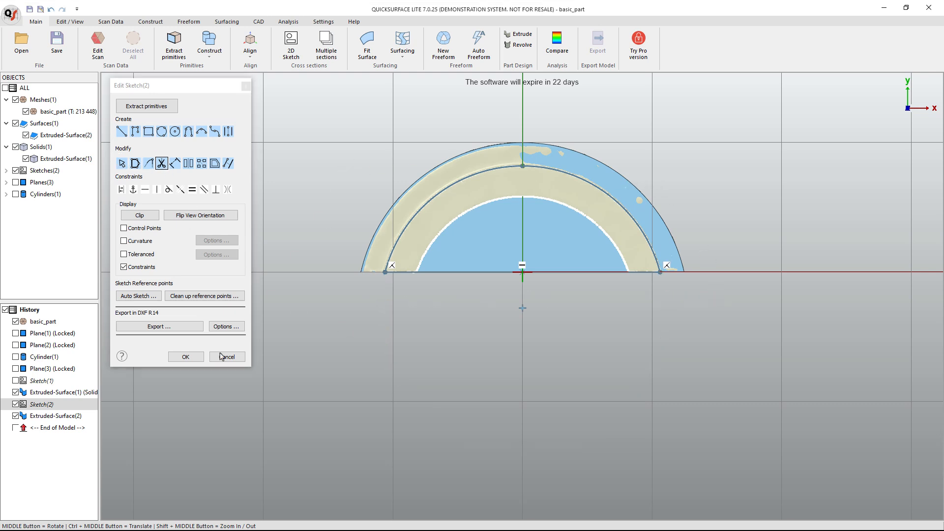
left_click(186, 357)
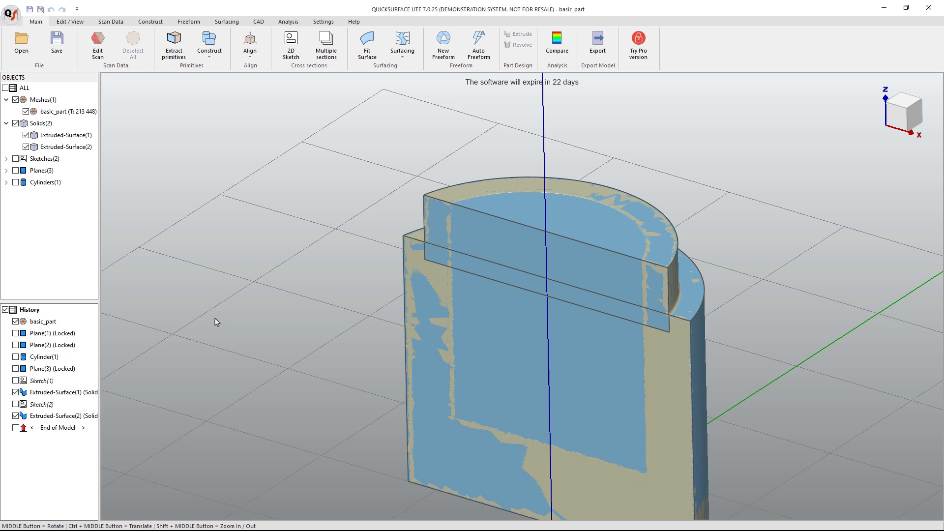
- Select the collar solid and check whether the Combine solids command is available
left_click(259, 21)
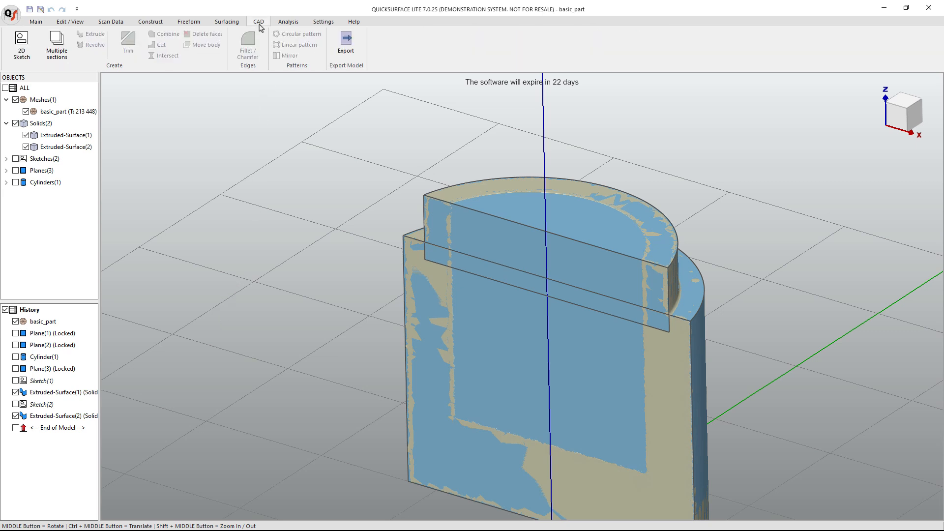
left_click(443, 200)
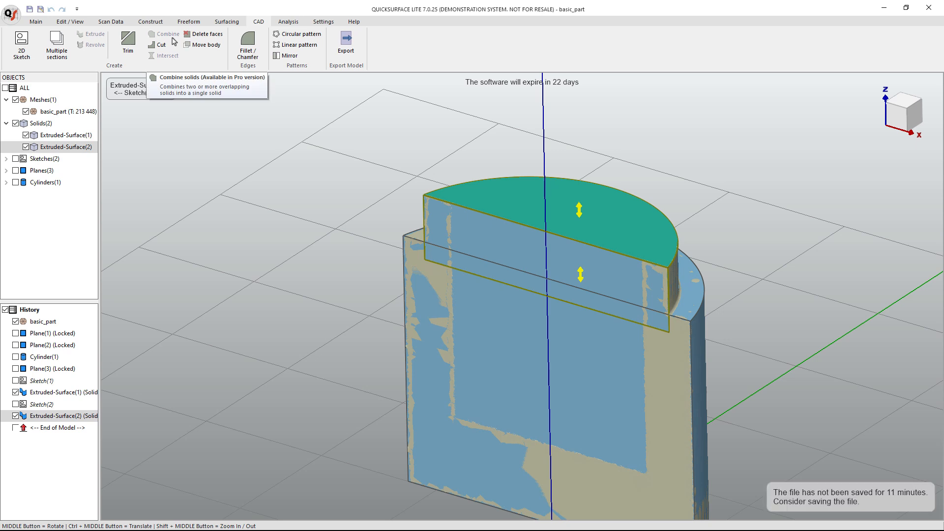
left_click(287, 165)
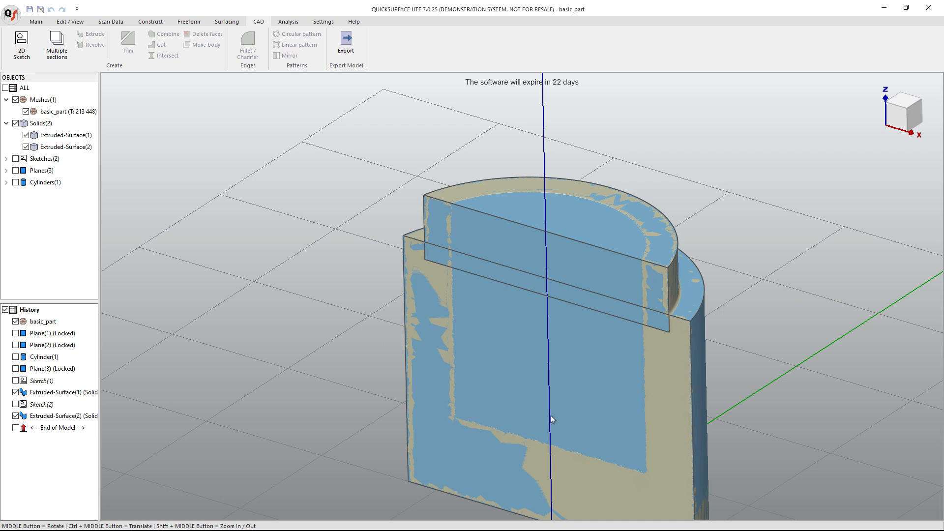
- Hide both extruded solids and show the reference planes around the scan's slot
middle_click_drag(551, 417, 689, 432)
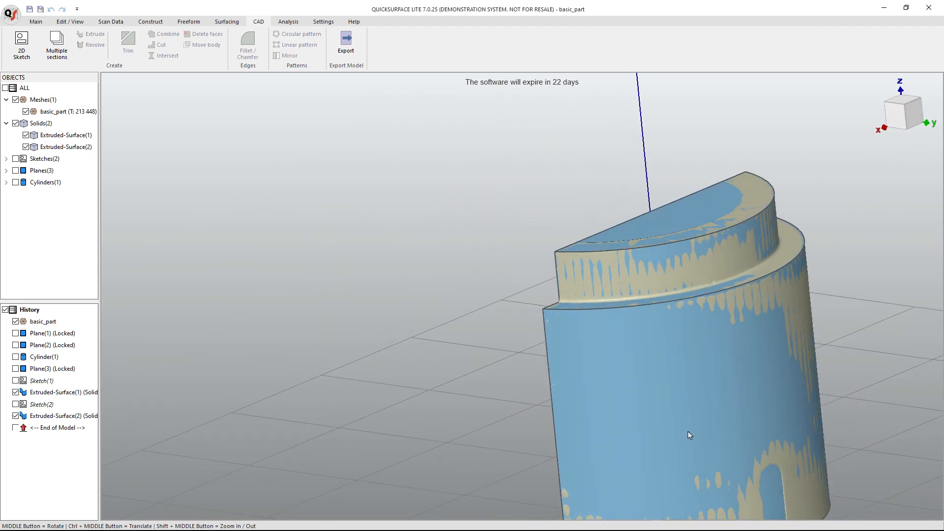
middle_click_drag(748, 431, 577, 416)
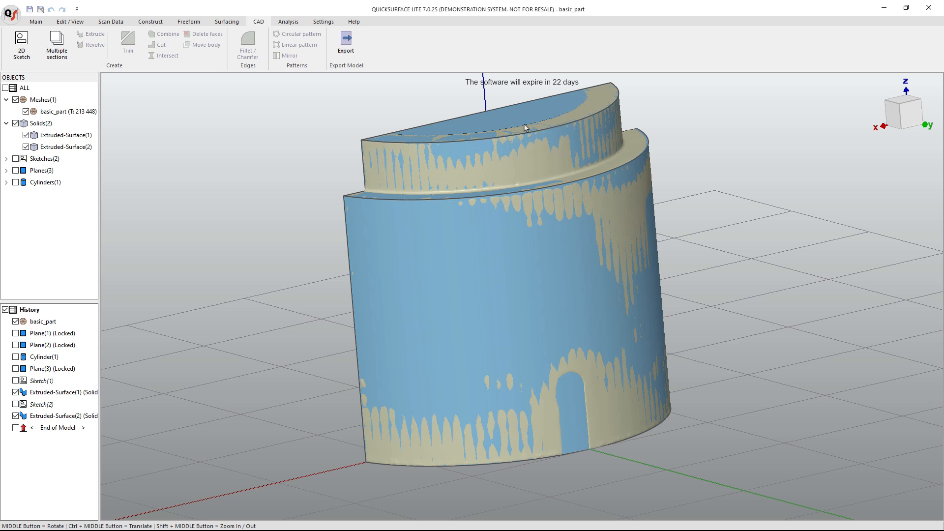
left_click(26, 135)
left_click(25, 147)
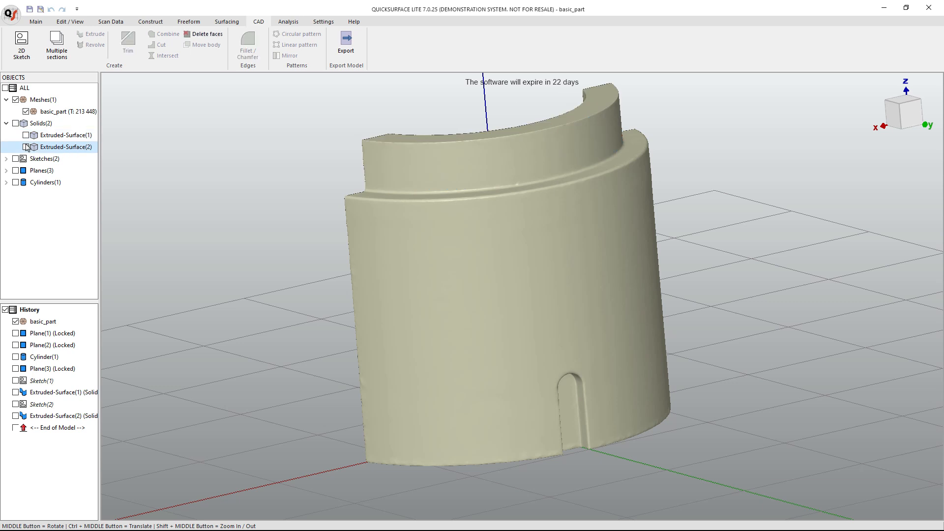
left_click(15, 170)
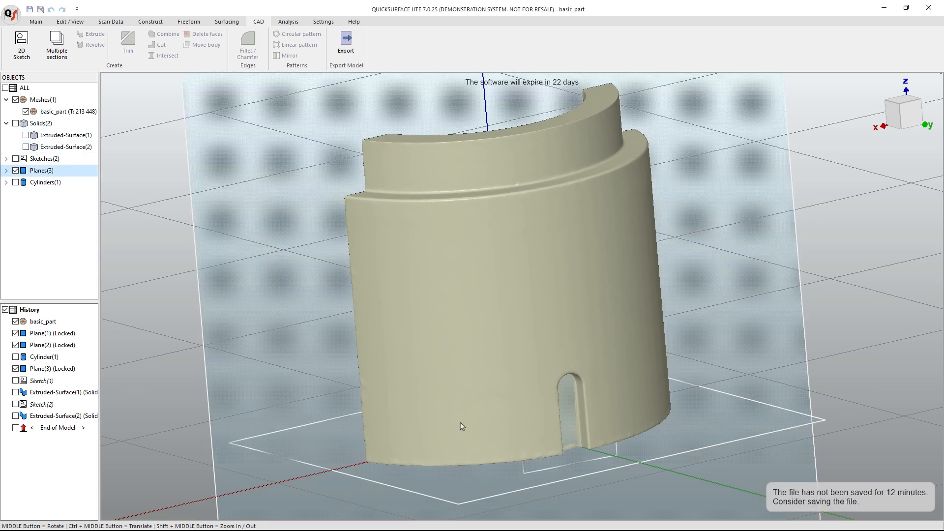
- Create a 2D sketch for an extruded surface, parallel to Plane(3) and offset about 2.97 mm, so it sections the slot
left_click(39, 23)
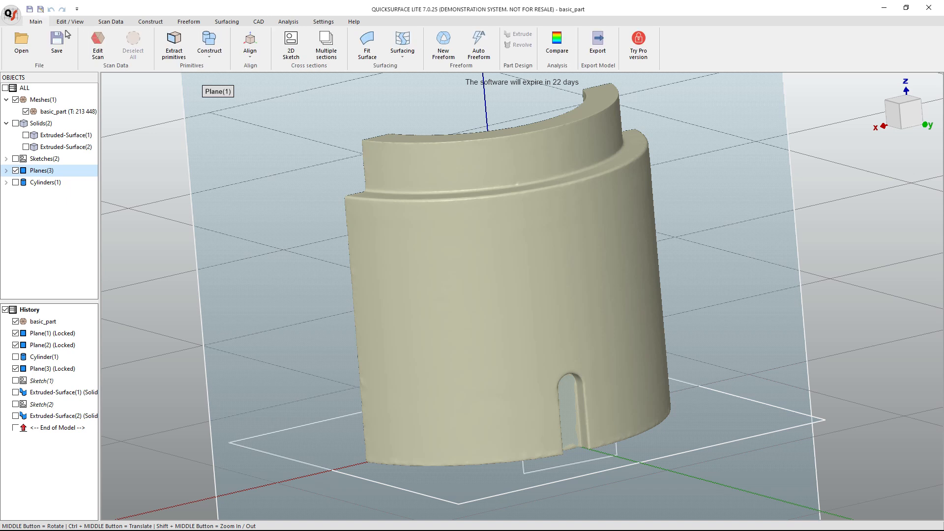
left_click(291, 44)
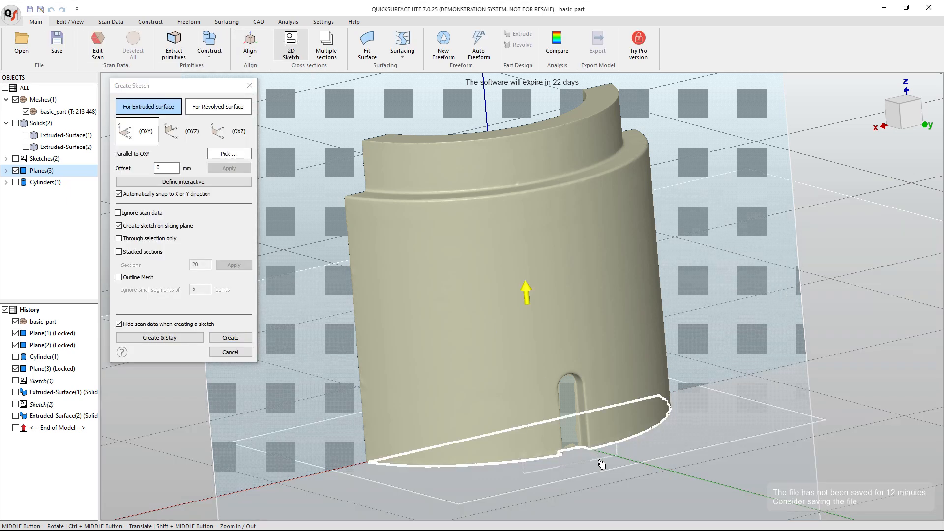
middle_click_drag(590, 461, 404, 341)
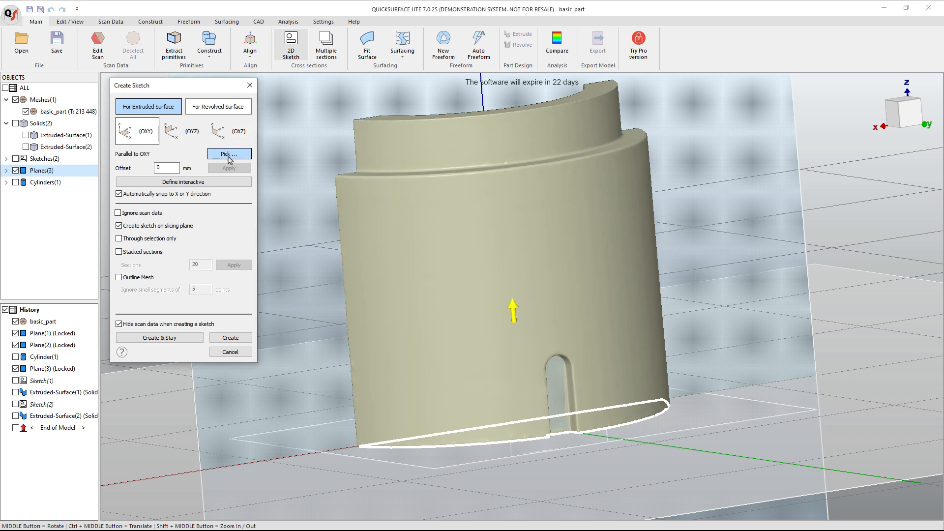
middle_click_drag(593, 446, 498, 331)
left_click(588, 424)
left_click_drag(508, 320, 537, 322)
scroll(480, 401, "up", 5)
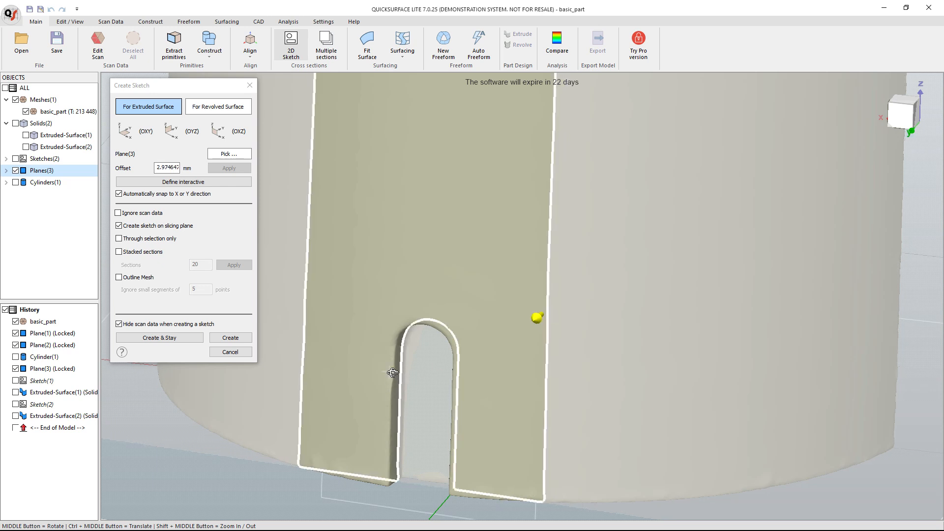
middle_click_drag(391, 376, 459, 350)
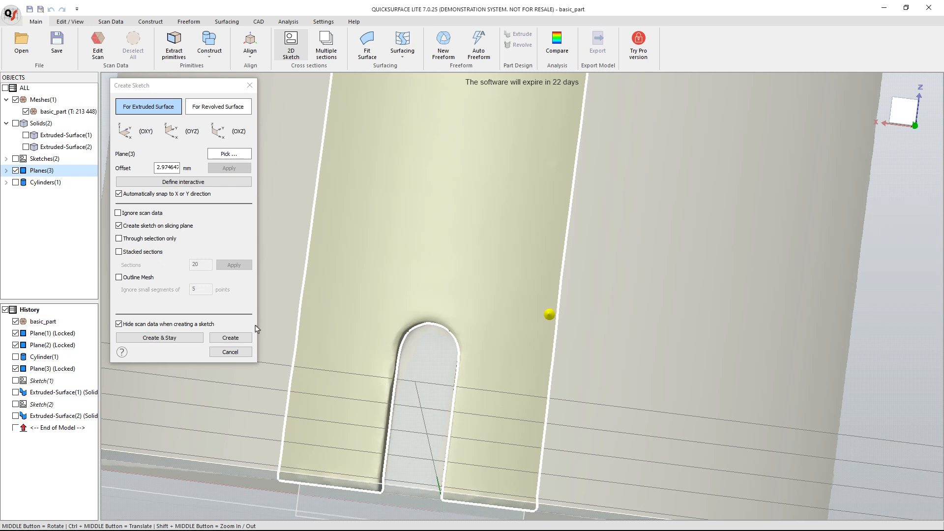
left_click(243, 338)
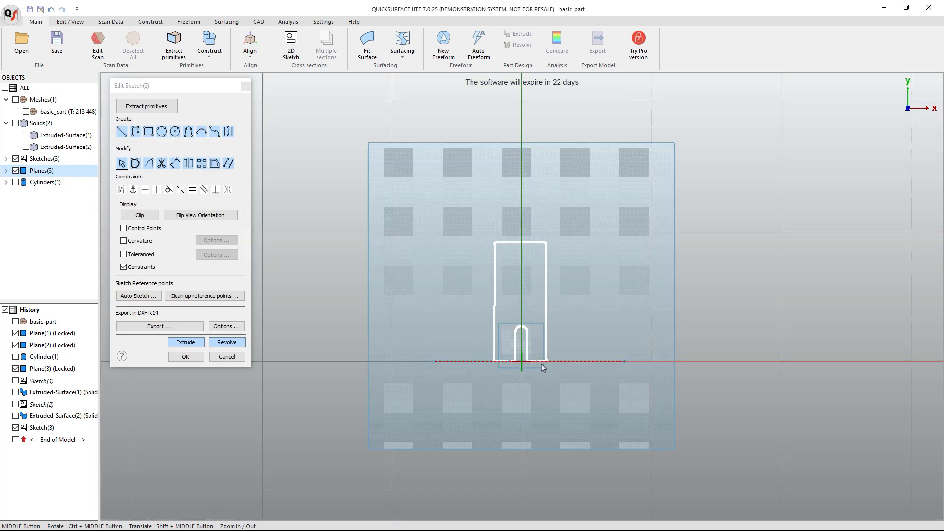
- Fit a vertical line to each straight side of the slot section
scroll(541, 364, "up", 3)
scroll(480, 337, "up", 2)
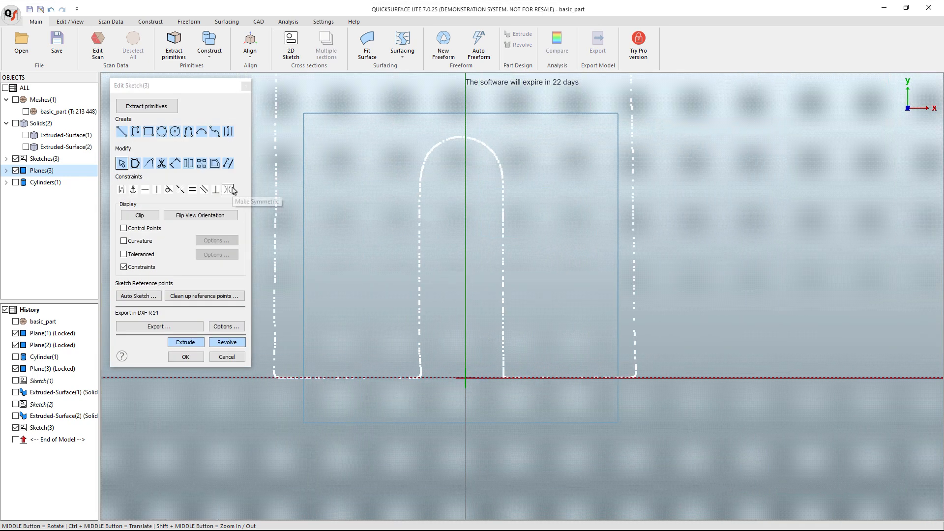
left_click(158, 106)
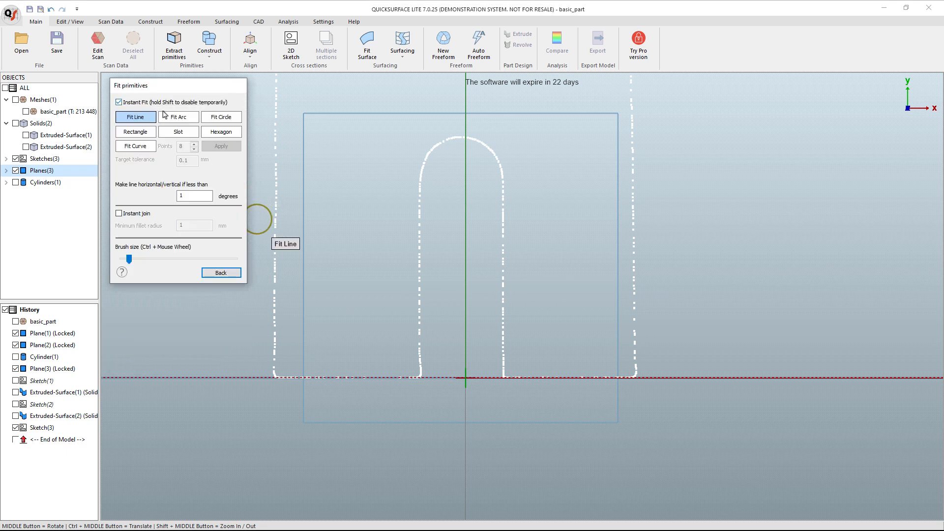
left_click_drag(422, 206, 420, 340)
left_click_drag(501, 200, 503, 355)
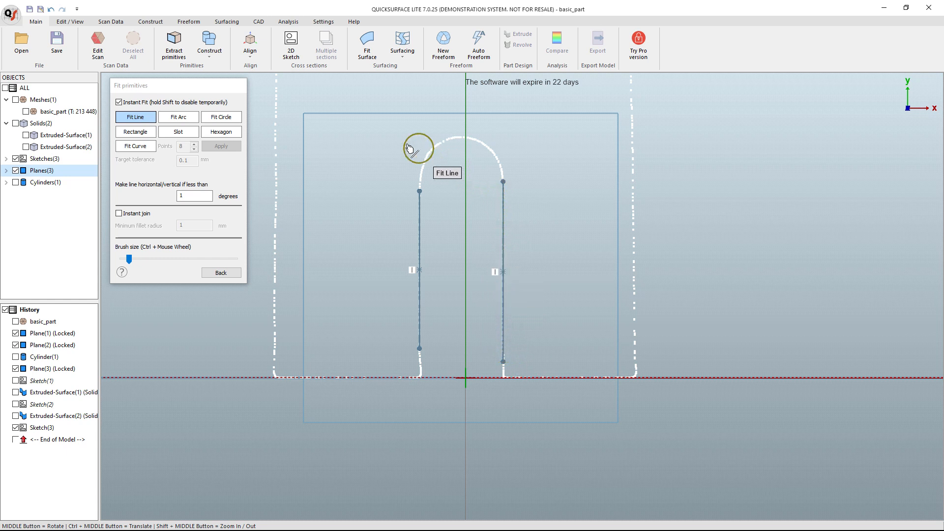
- Fit an arc to the rounded top of the slot section and finish fitting primitives
left_click(178, 117)
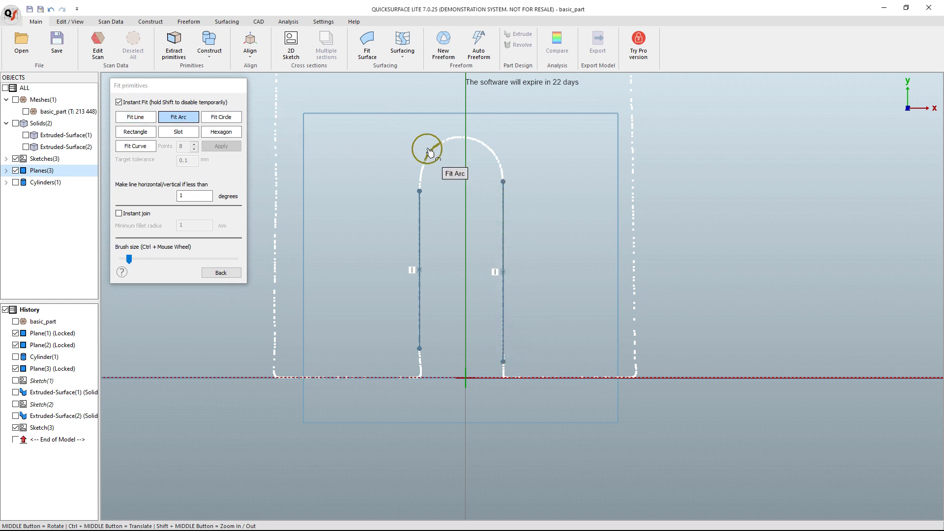
mouse_move(429, 152)
left_mouse_down()
mouse_move(471, 139)
mouse_move(494, 161)
left_mouse_up()
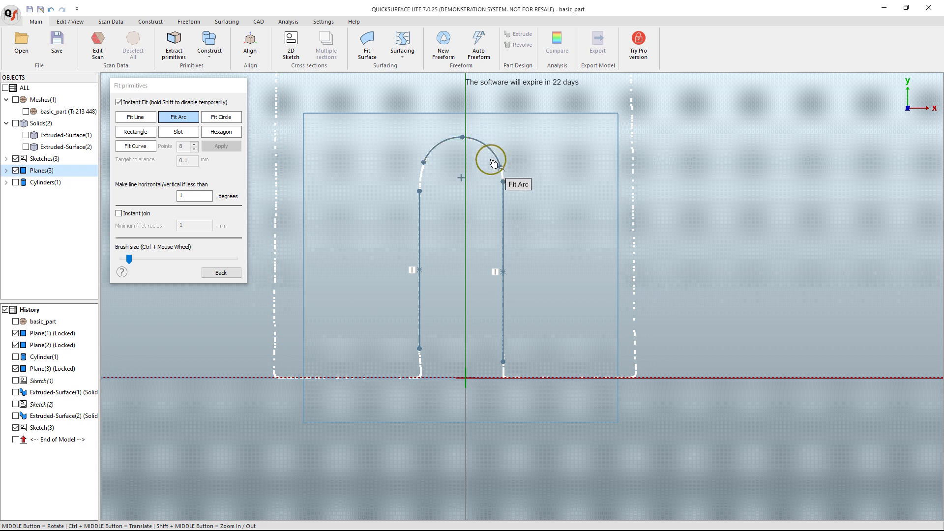
left_click(220, 273)
- Join both ends of the slot's arc to the upper ends of its side lines with tangent constraints
scroll(445, 186, "up", 3)
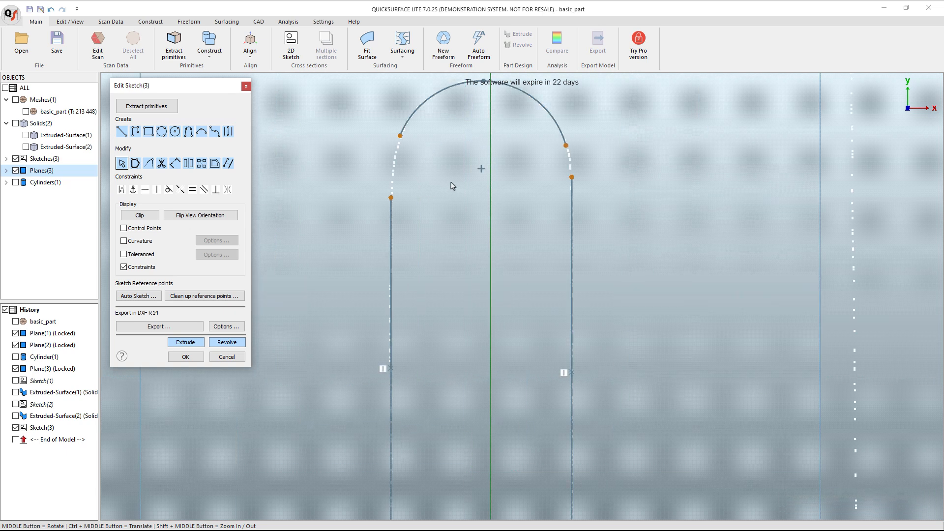
left_click_drag(568, 148, 572, 177)
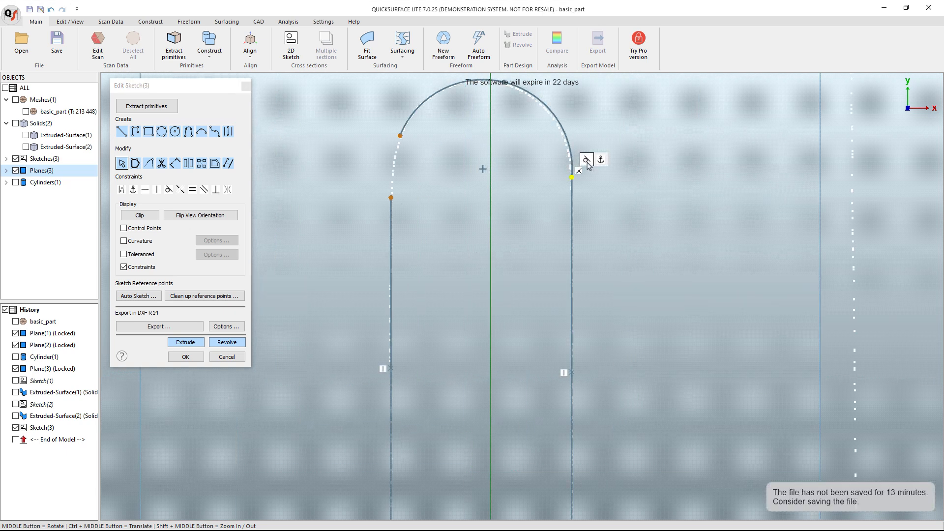
left_click(587, 161)
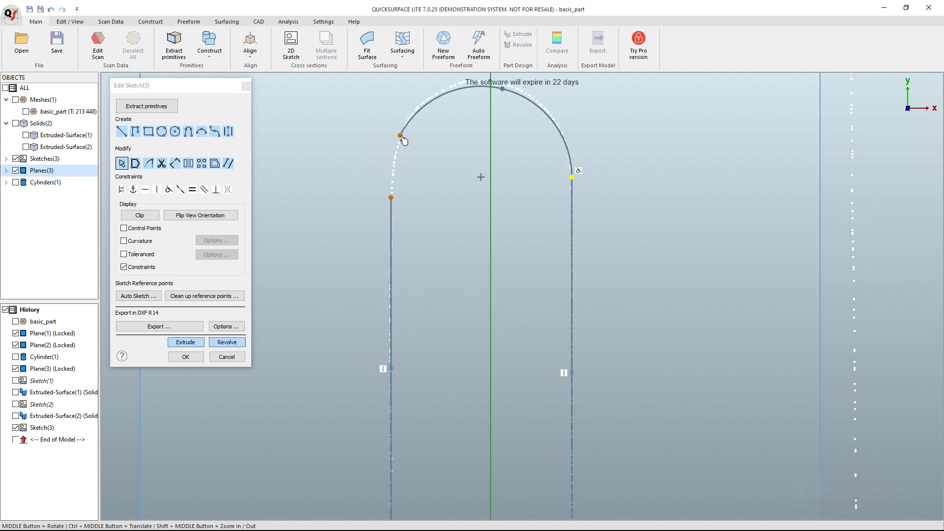
left_click_drag(401, 136, 391, 197)
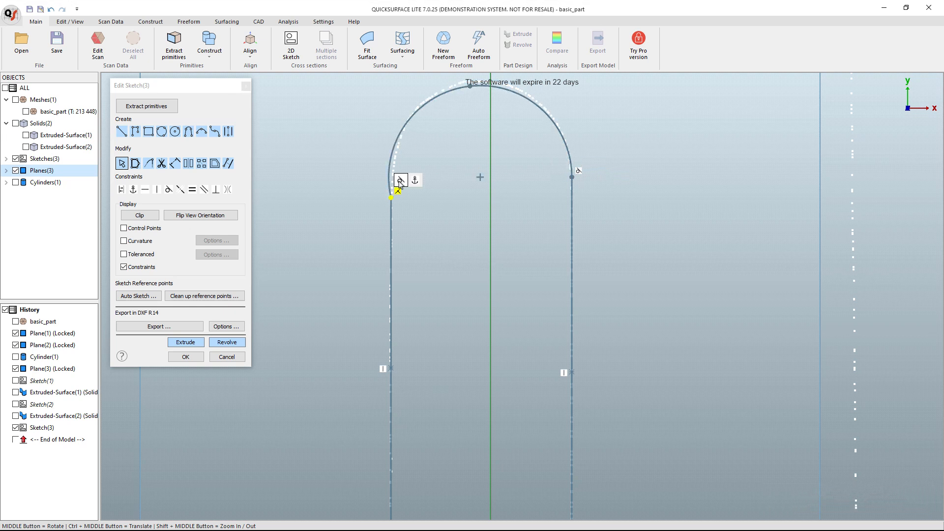
left_click(400, 181)
- Raise the tangent arc so that its crown matches the scanned rounded top of the slot
scroll(461, 137, "down", 3)
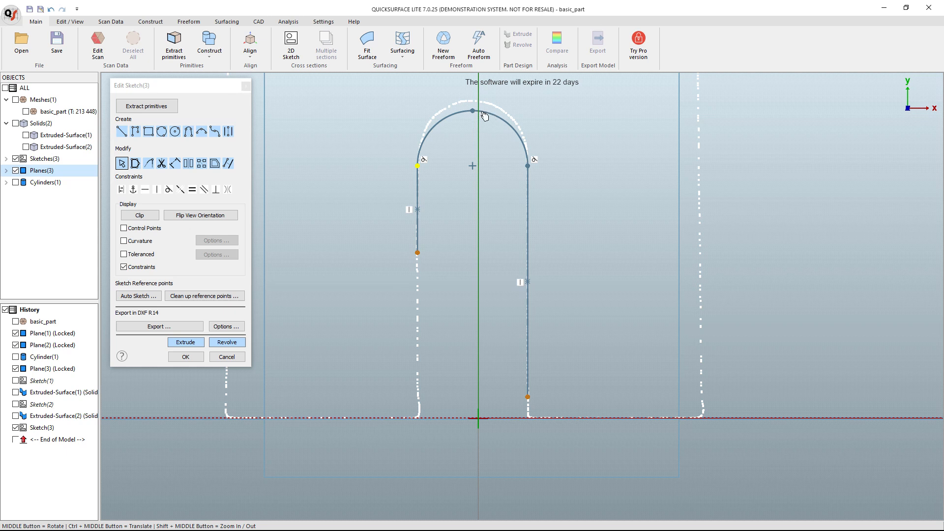
left_click(484, 115)
scroll(476, 110, "up", 2)
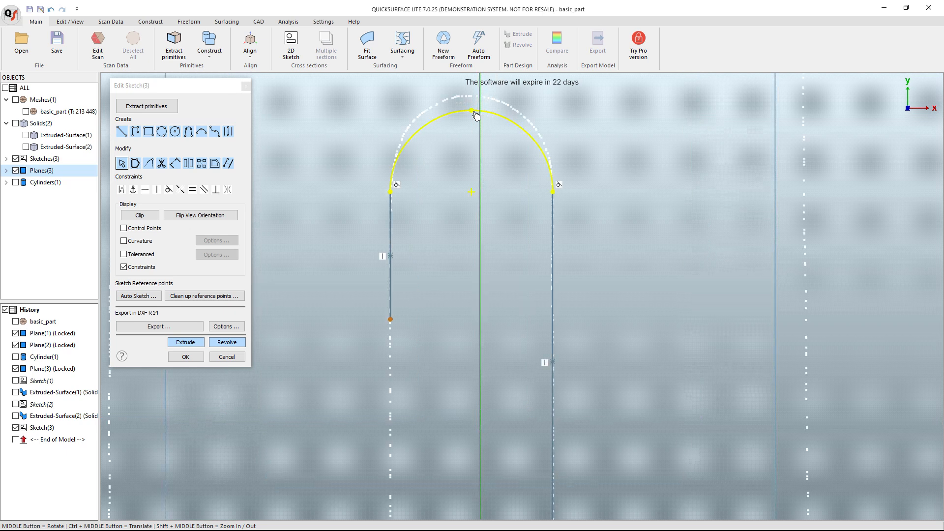
left_click_drag(476, 113, 473, 97)
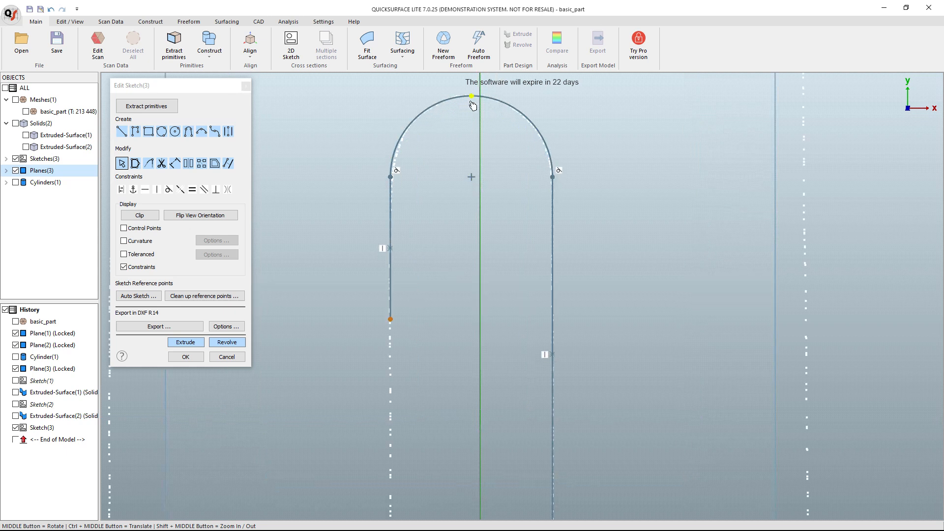
- Extend both slot side lines down to the X axis and close the profile with a horizontal line between their ends
scroll(411, 184, "down", 2)
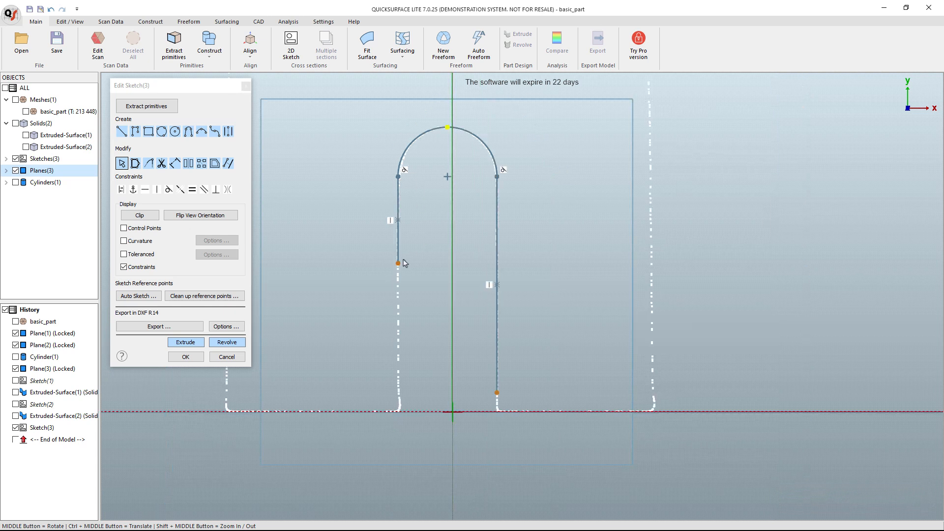
left_click_drag(403, 261, 399, 411)
left_click_drag(497, 393, 497, 411)
scroll(485, 426, "up", 2)
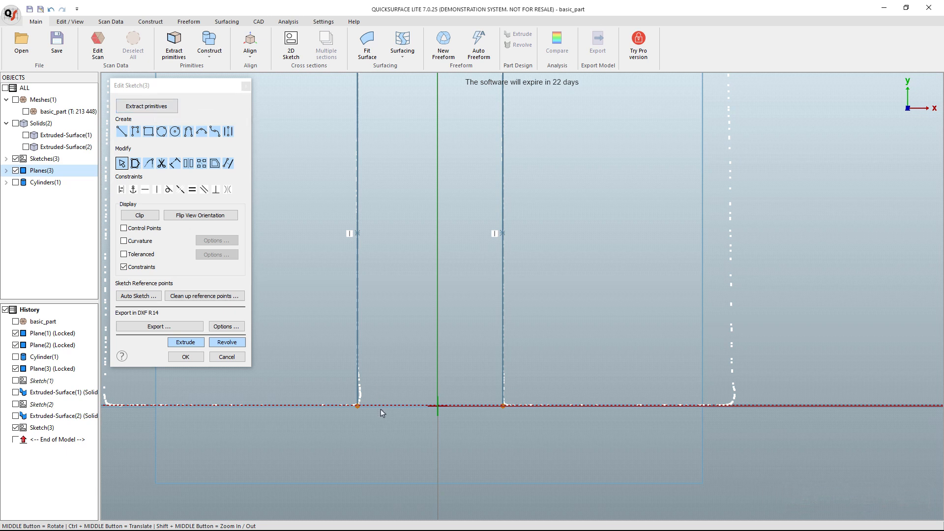
left_click(122, 131)
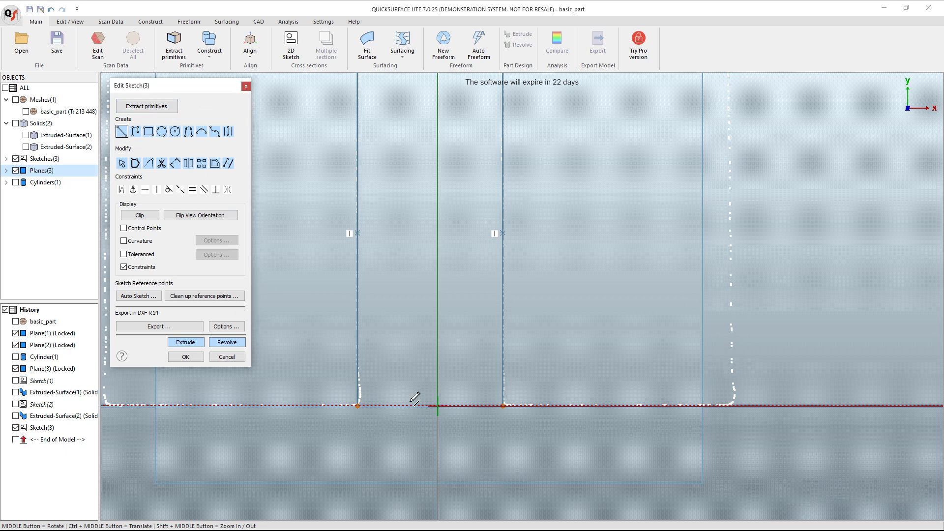
left_click(358, 406)
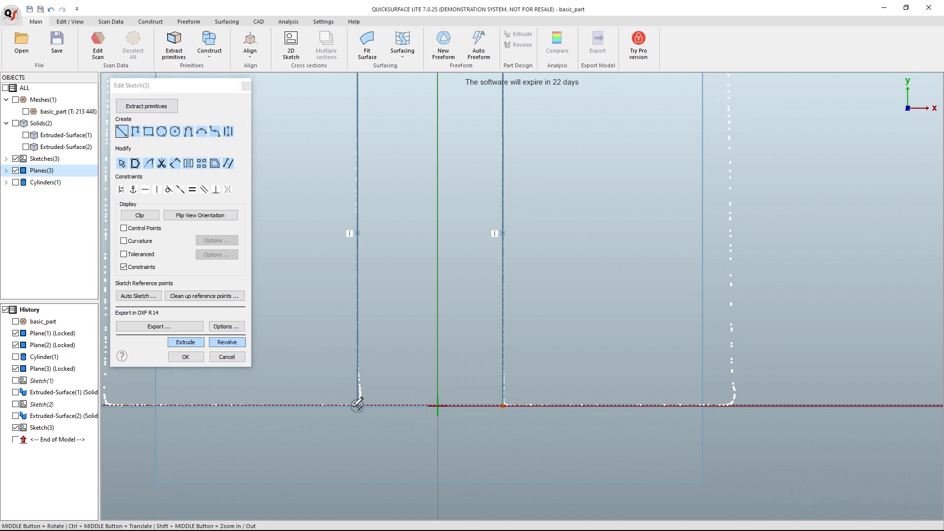
left_click(503, 406)
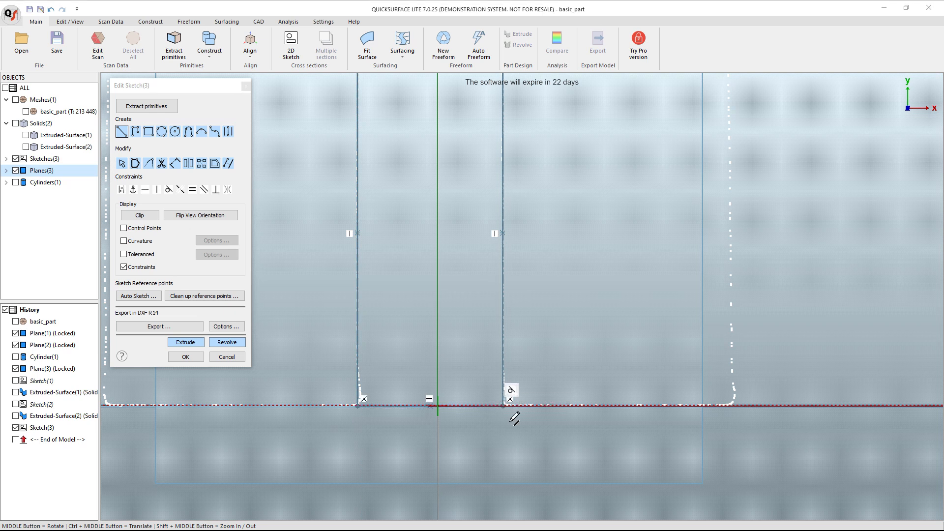
- Extrude the closed slot profile as a two-sided solid, with Depth 1 about 13.46 mm and Depth 2 about 3.01 mm reaching the slot floor
left_click(185, 342)
mouse_move(403, 374)
middle_mouse_down()
mouse_move(420, 298)
mouse_move(470, 340)
middle_mouse_up()
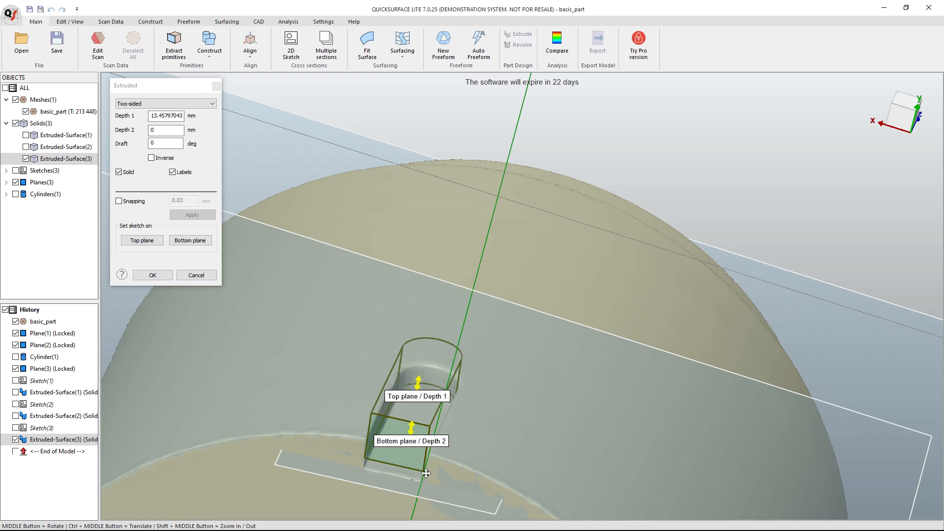
middle_click_drag(424, 470, 472, 219, "ctrl")
scroll(451, 297, "up", 5)
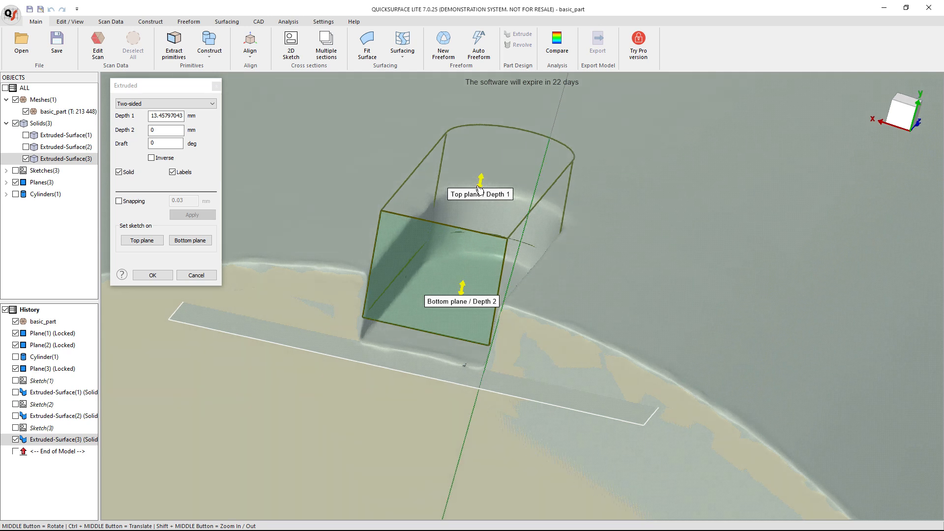
mouse_move(466, 288)
left_mouse_down()
mouse_move(463, 323)
mouse_move(470, 306)
left_mouse_up()
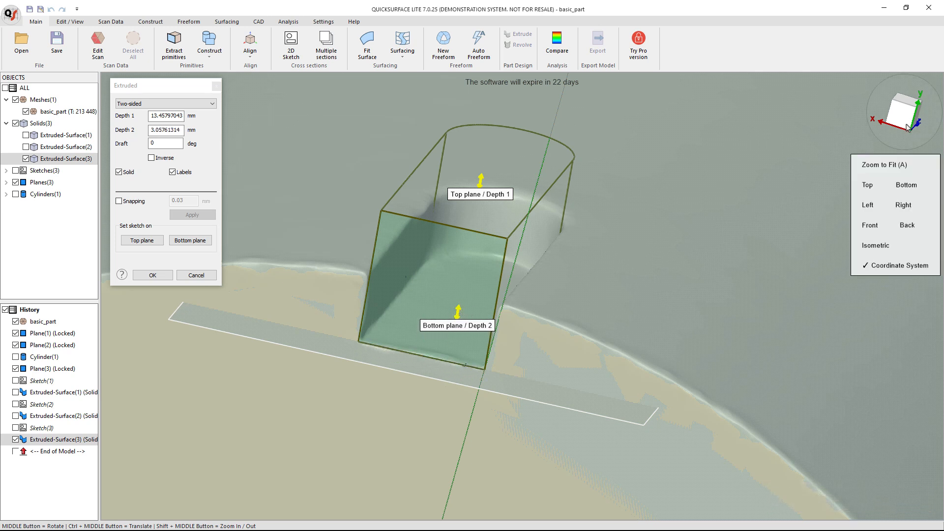
left_click(902, 118)
scroll(523, 261, "up", 2)
scroll(522, 262, "up", 4)
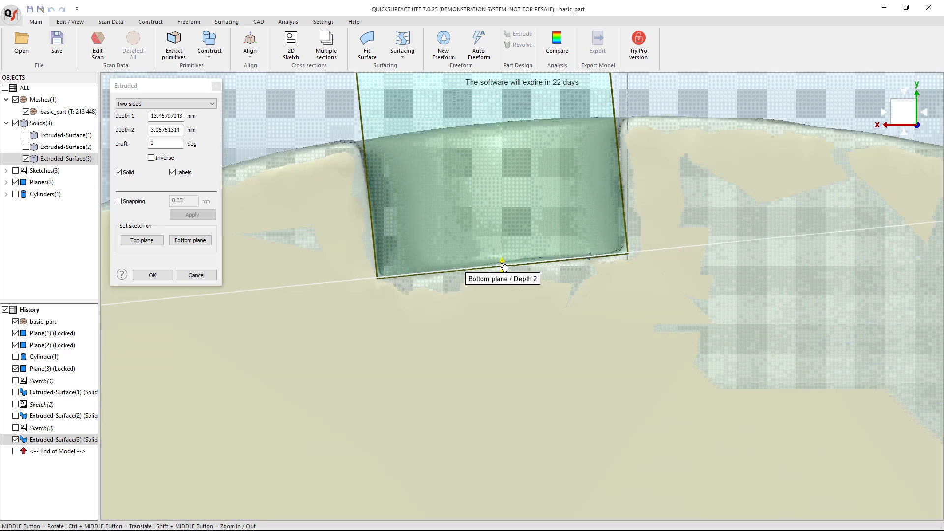
left_click_drag(502, 267, 504, 266)
scroll(504, 265, "down", 5)
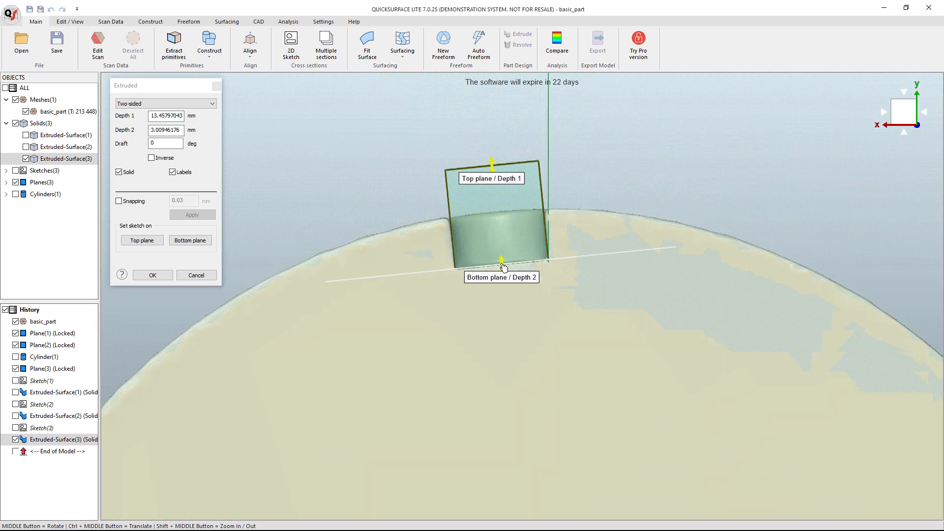
left_click(168, 277)
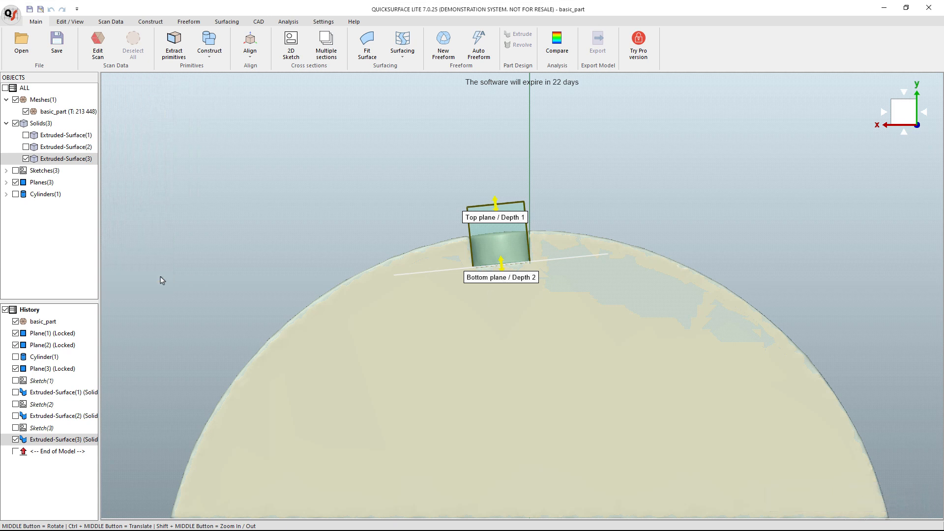
- Hide all reference planes to leave the scan's inner bore unobstructed
scroll(383, 273, "down", 4)
middle_click_drag(443, 278, 608, 376)
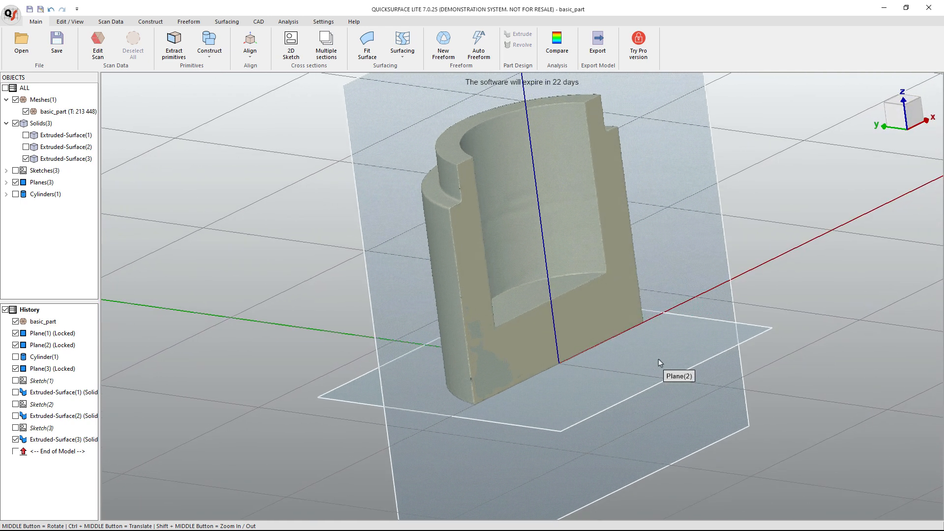
middle_click_drag(649, 392, 521, 468)
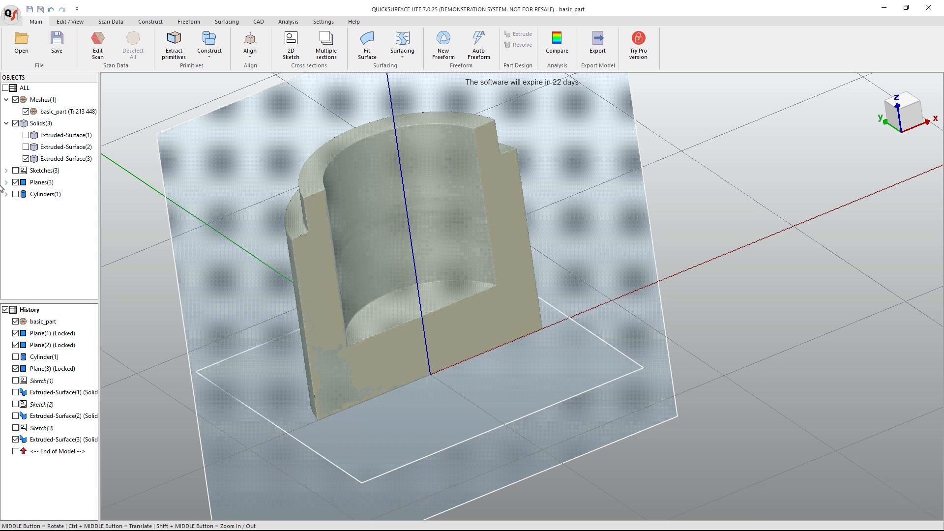
left_click(16, 182)
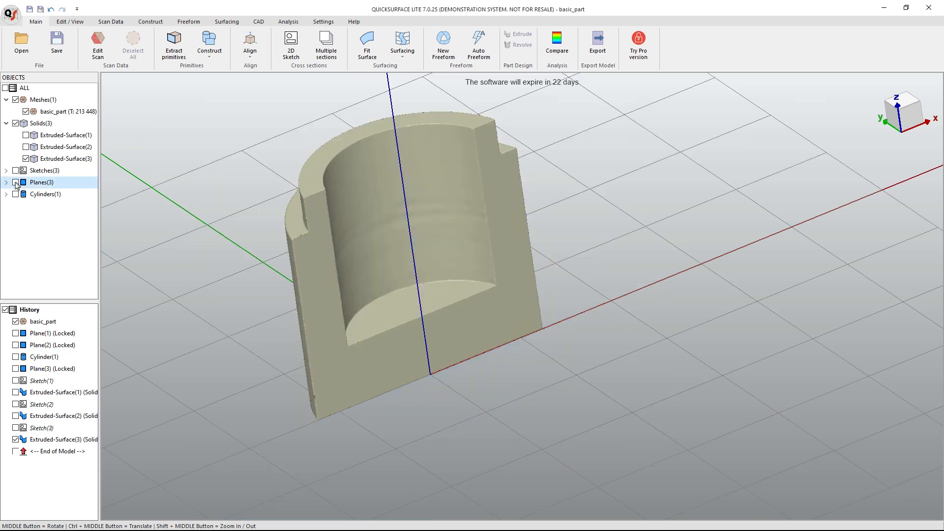
- Create a 2D sketch for an extruded surface, parallel to OXY and offset about 65.29 mm, so it sections the bore
left_click(295, 43)
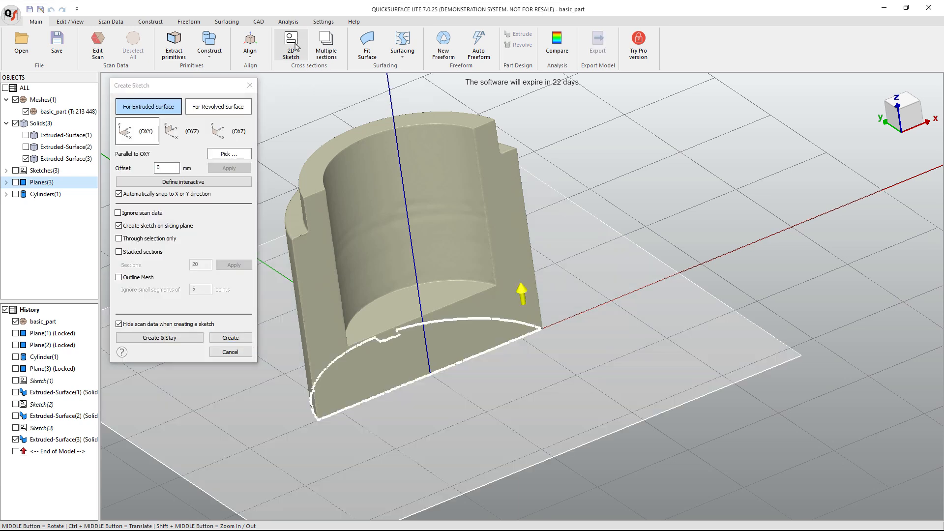
left_click_drag(525, 296, 512, 211)
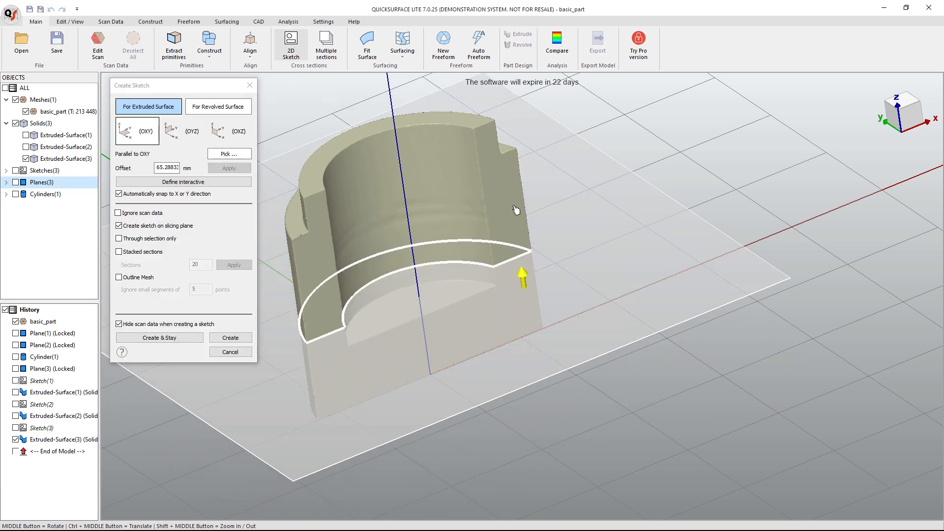
left_click(235, 338)
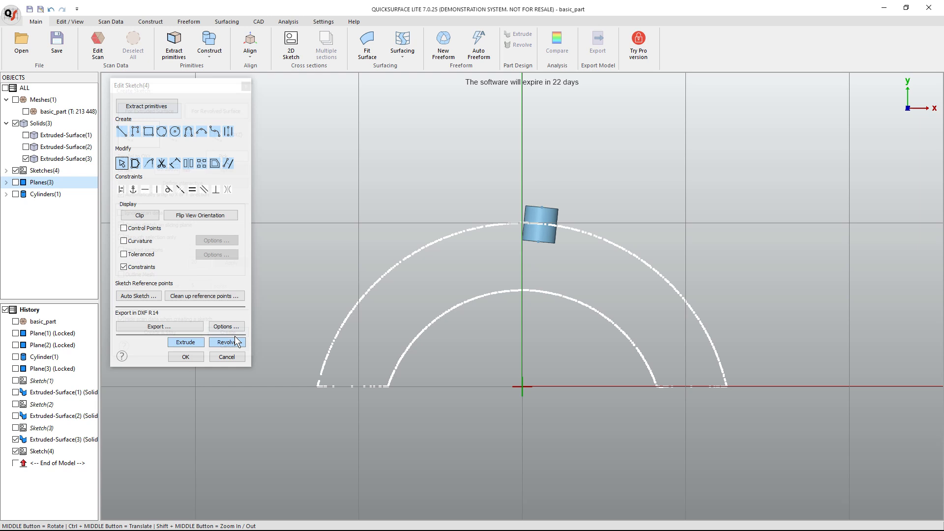
- Fit a circle to the inner arc of the bore section and finish fitting primitives
left_click(147, 106)
left_click(221, 117)
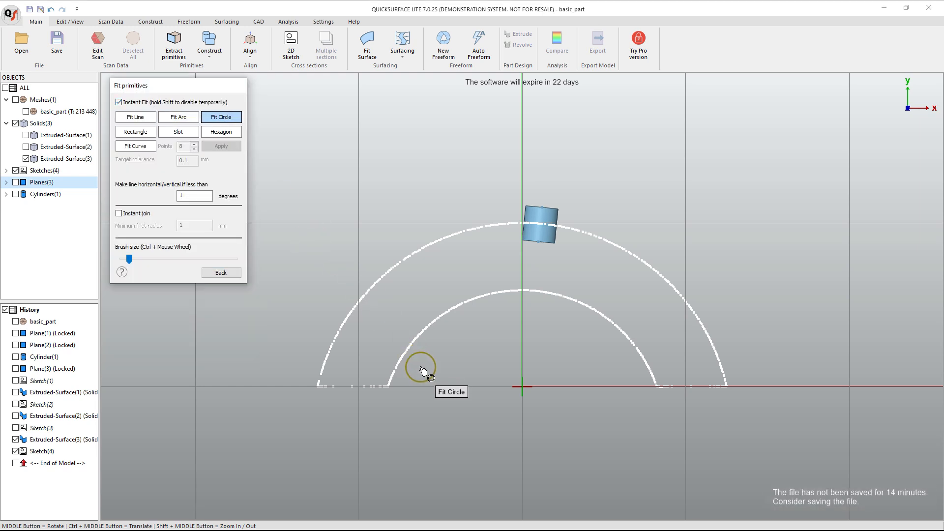
mouse_move(392, 370)
left_mouse_down()
mouse_move(449, 323)
mouse_move(533, 291)
mouse_move(621, 334)
mouse_move(647, 367)
left_mouse_up()
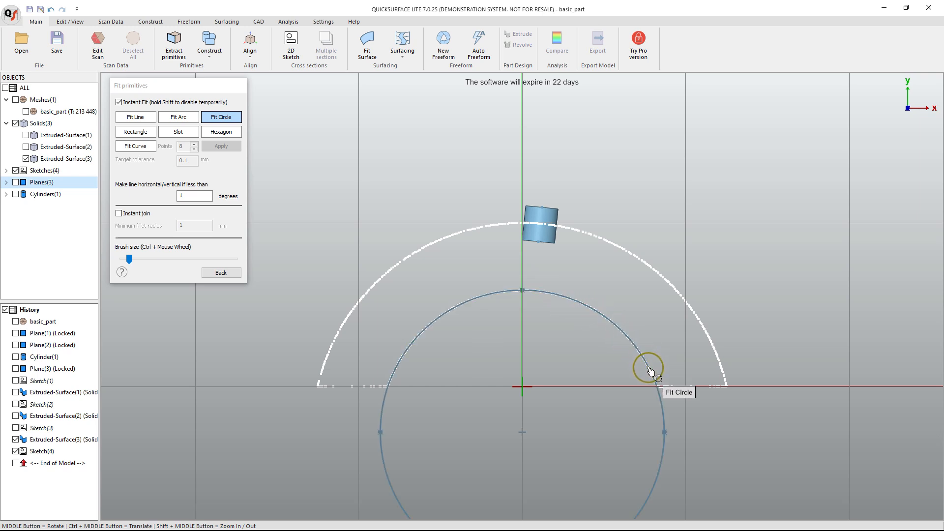
left_click(220, 273)
- Extrude the bore circle as a two-sided solid from the bore floor to above the part, with Depth 1 about 133.62 mm and Depth 2 about 16.21 mm
left_click(185, 342)
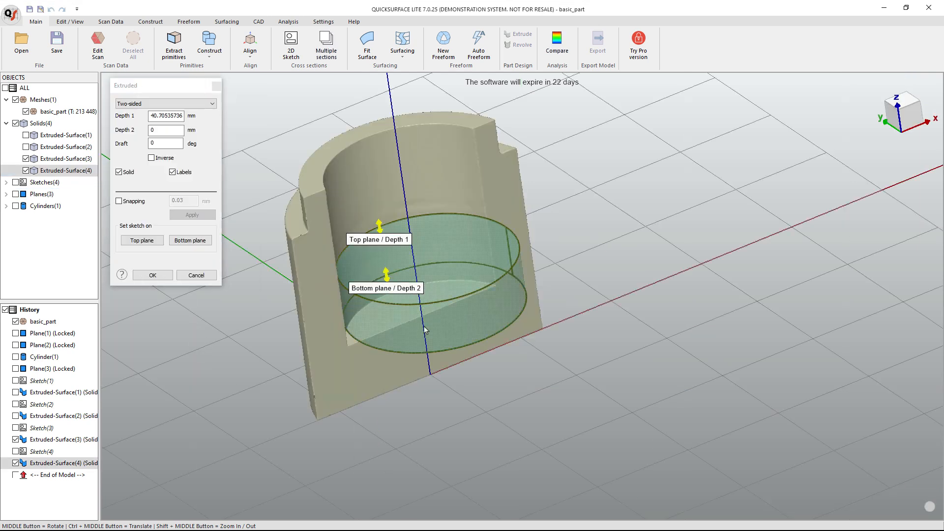
mouse_move(937, 134)
left_click(911, 113)
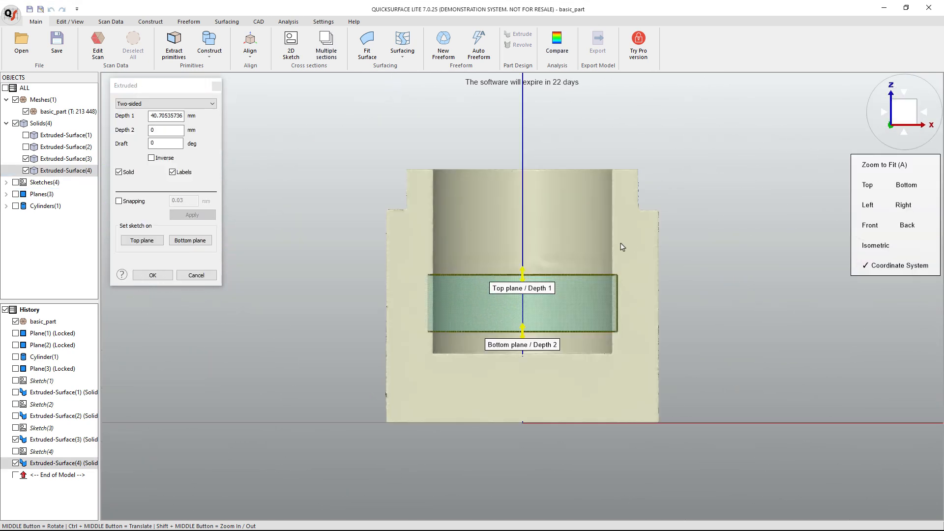
left_click_drag(521, 274, 521, 143)
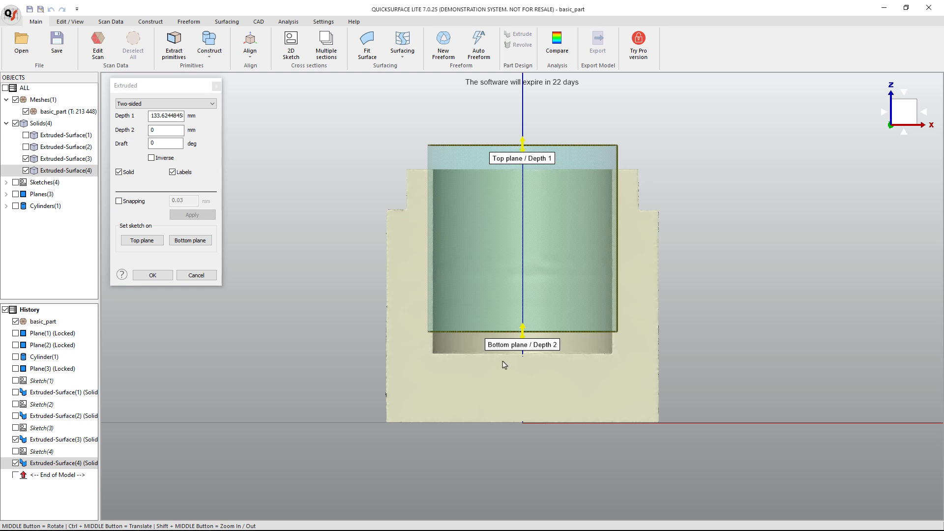
left_click_drag(523, 332, 524, 354)
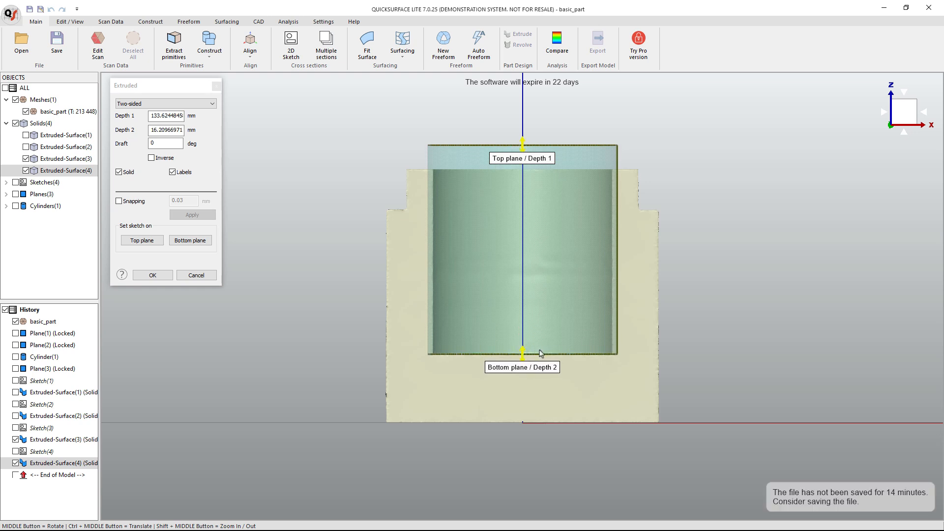
left_click(153, 275)
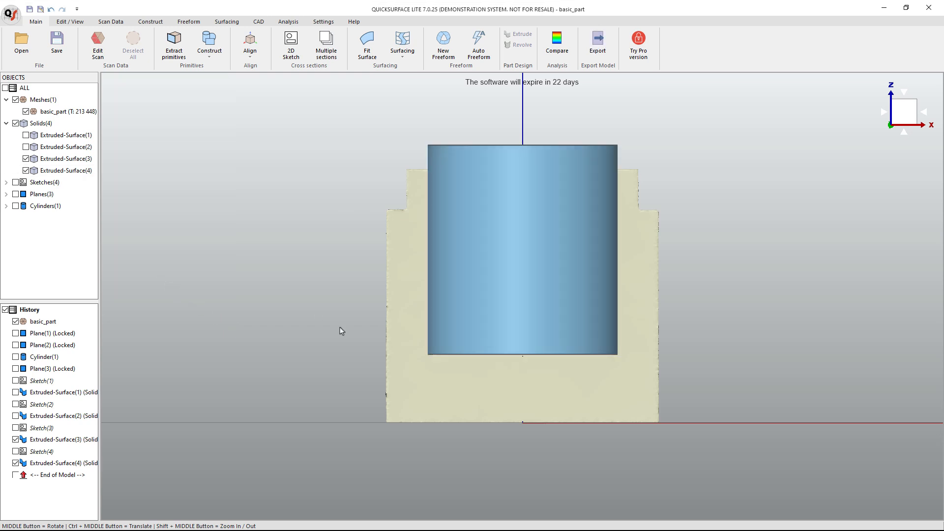
- Show Extruded-Surface(1) and Extruded-Surface(2) again together with the slot and bore solids
middle_click_drag(341, 331, 531, 389)
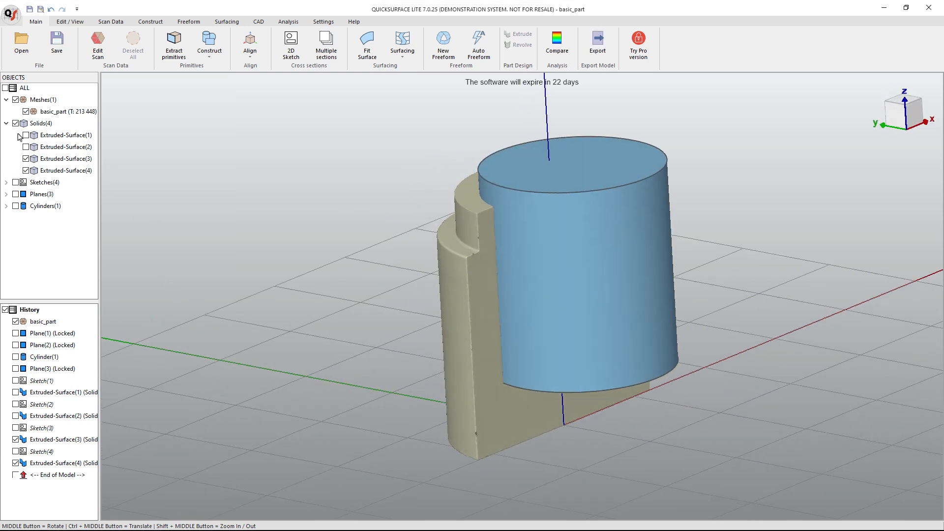
left_click(26, 147)
left_click(26, 135)
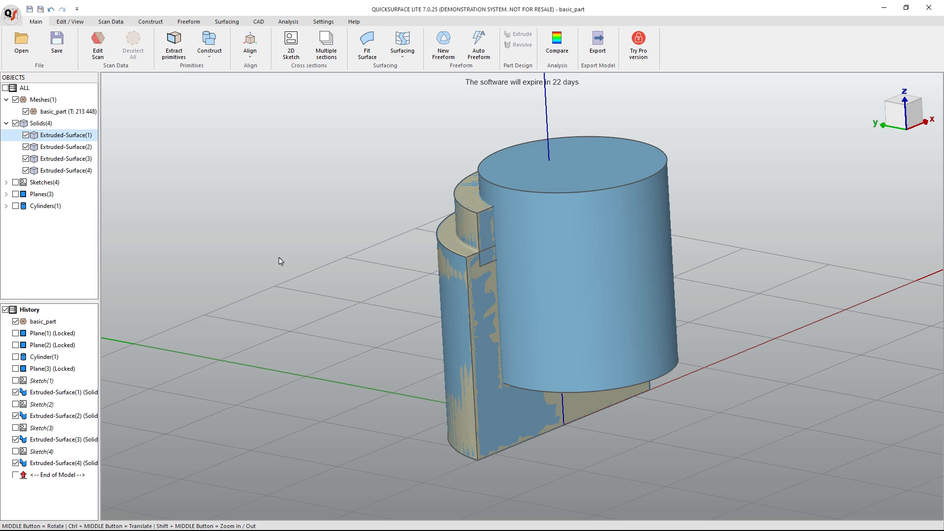
scroll(280, 260, "down", 3)
middle_click_drag(506, 365, 514, 343)
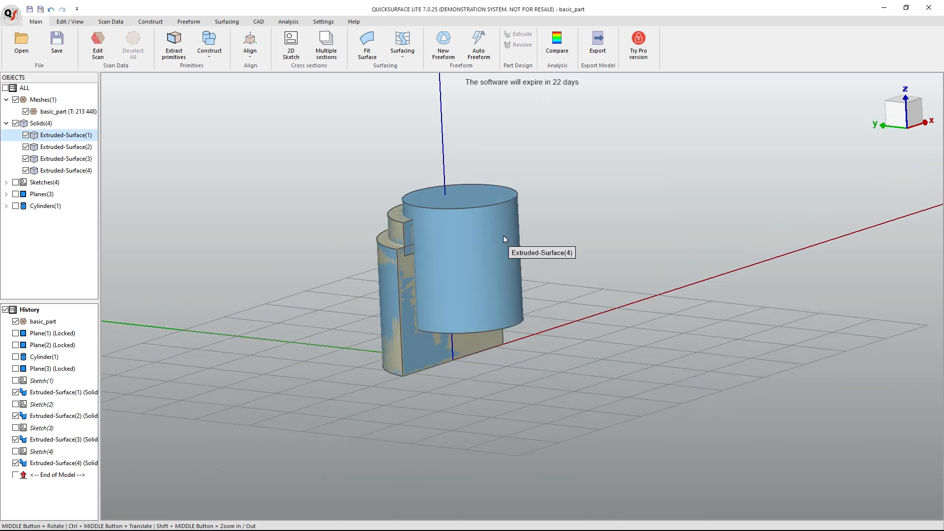
middle_click_drag(408, 294, 384, 337)
middle_click_drag(437, 395, 299, 268)
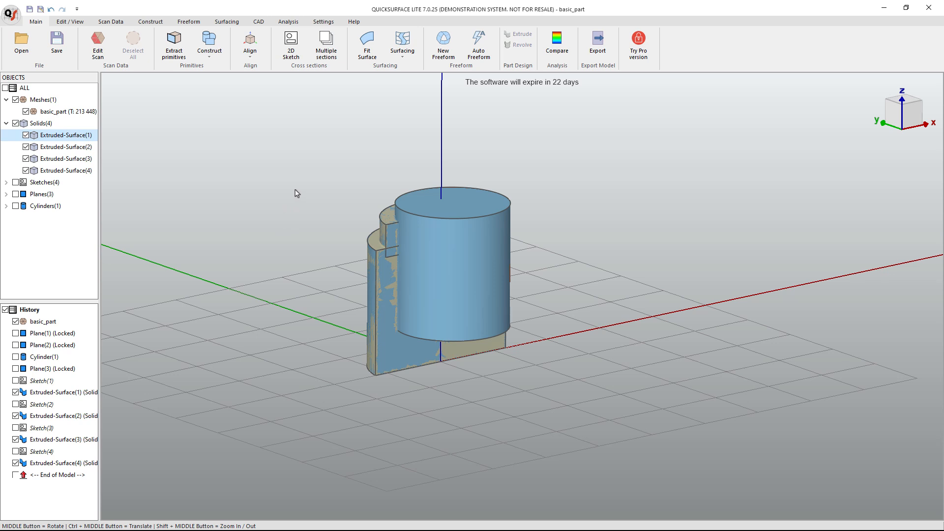
- Export the solids as a STEP AP203 file named basic_part_YT in the 08 QuickSurface 99 Sandbox folder
left_click(597, 45)
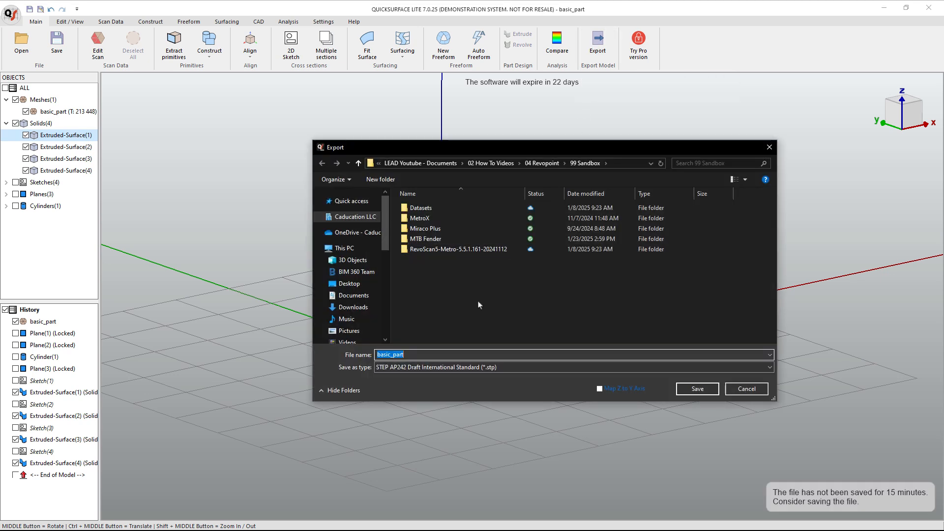
left_click(431, 355)
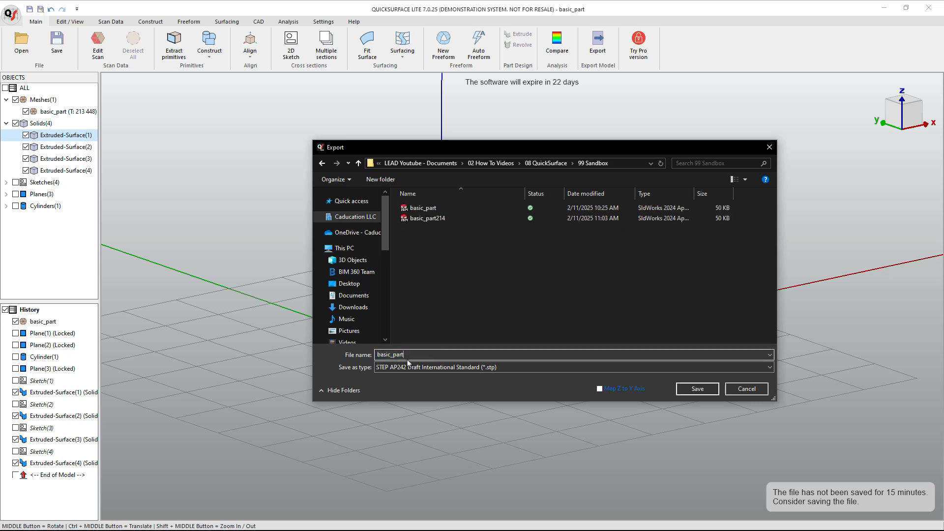
type("_YT")
left_click(470, 369)
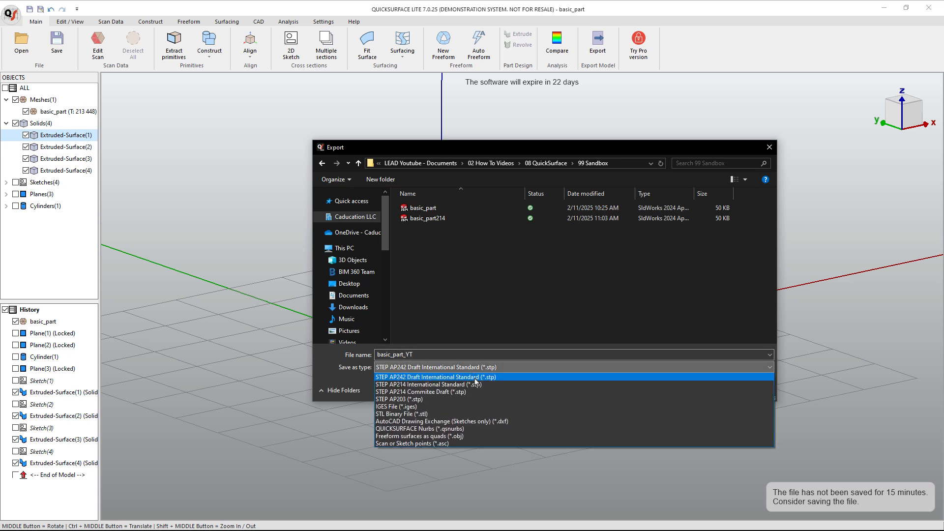
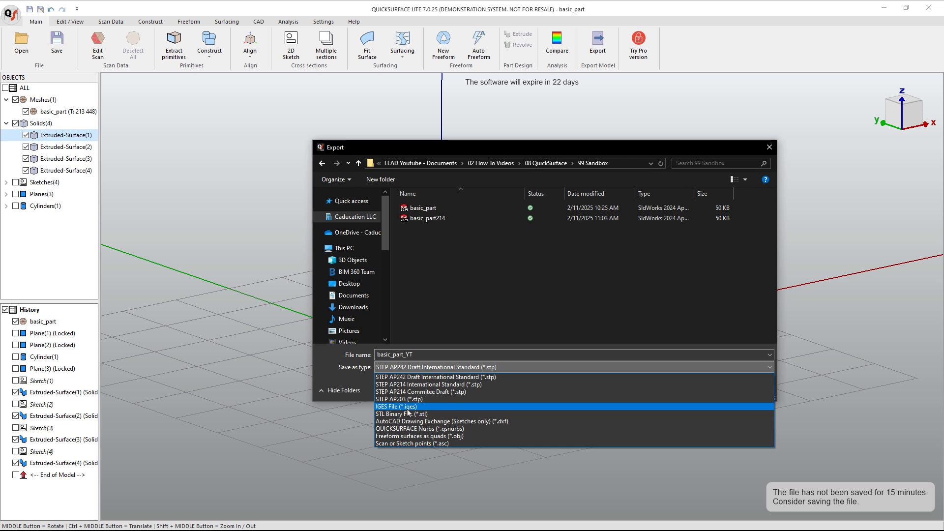
left_click(417, 401)
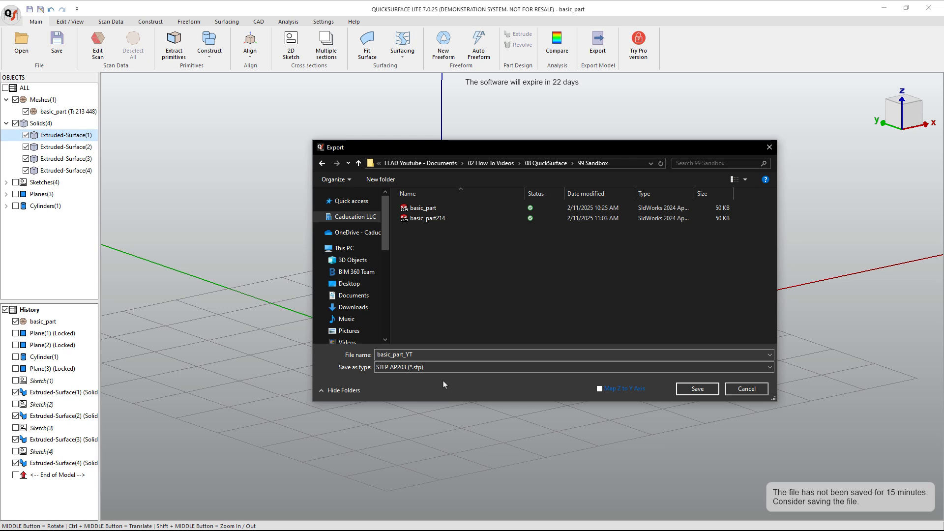
left_click(696, 389)
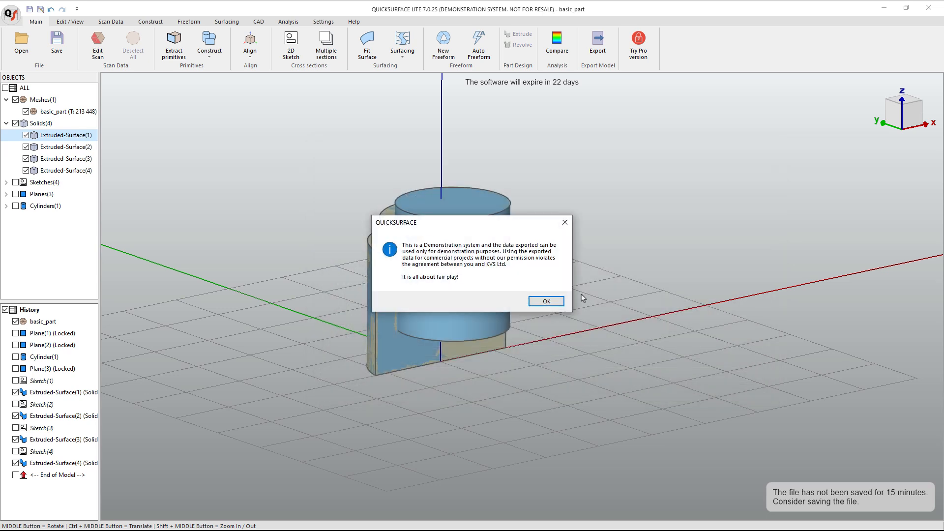
left_click(546, 301)
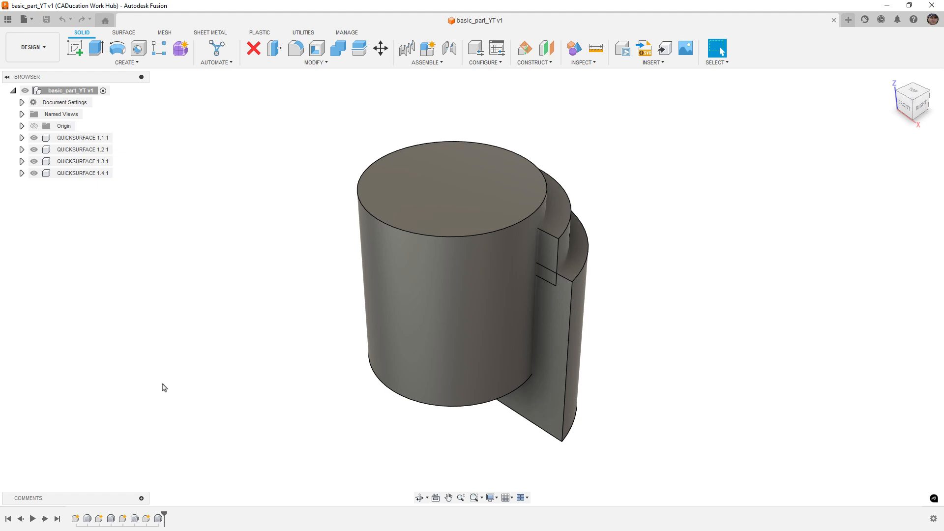
- Switch to Autodesk Fusion with basic_part_YT open and highlight each of the four imported QUICKSURFACE components to identify its solid
left_click(89, 138)
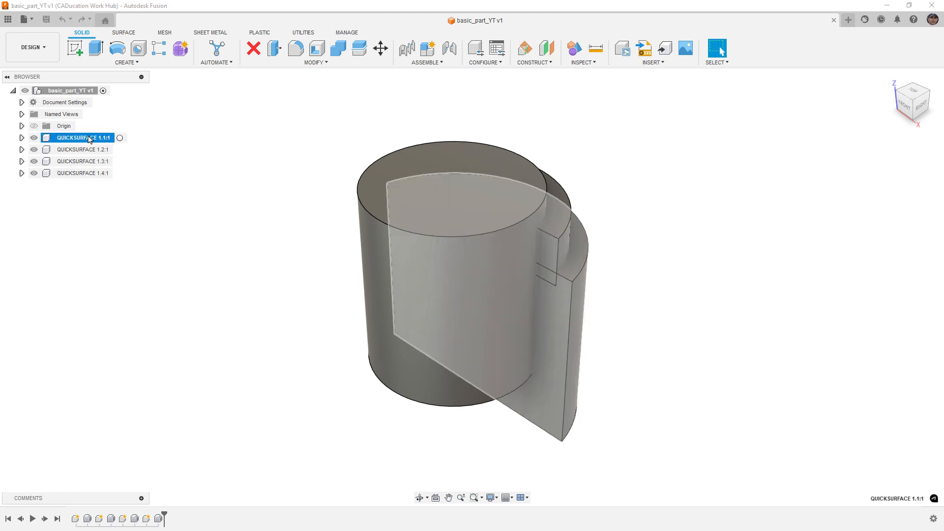
left_click(88, 150)
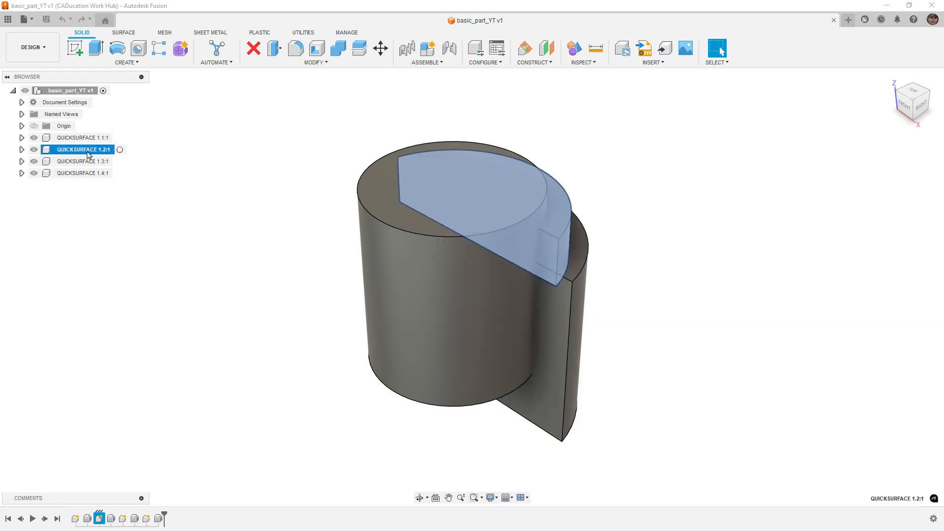
left_click(86, 163)
left_click(85, 173)
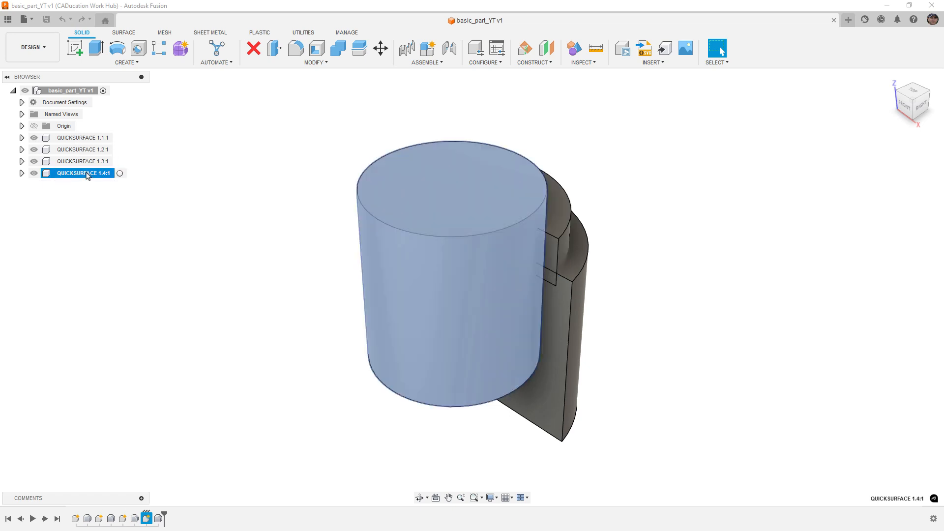
- Expand the four QUICKSURFACE components and move Body1 out of QUICKSURFACE 1.1:1 into the root component
left_click(21, 138)
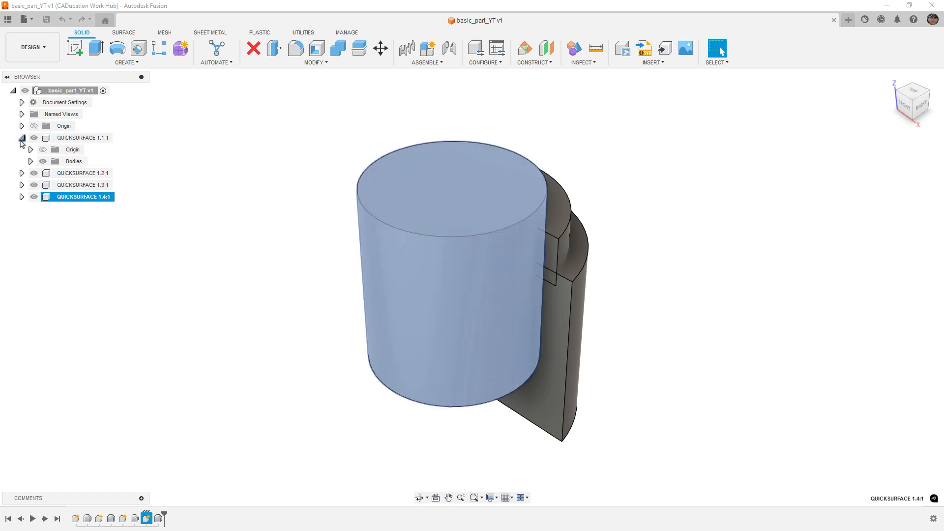
left_click(22, 173)
left_click(22, 208)
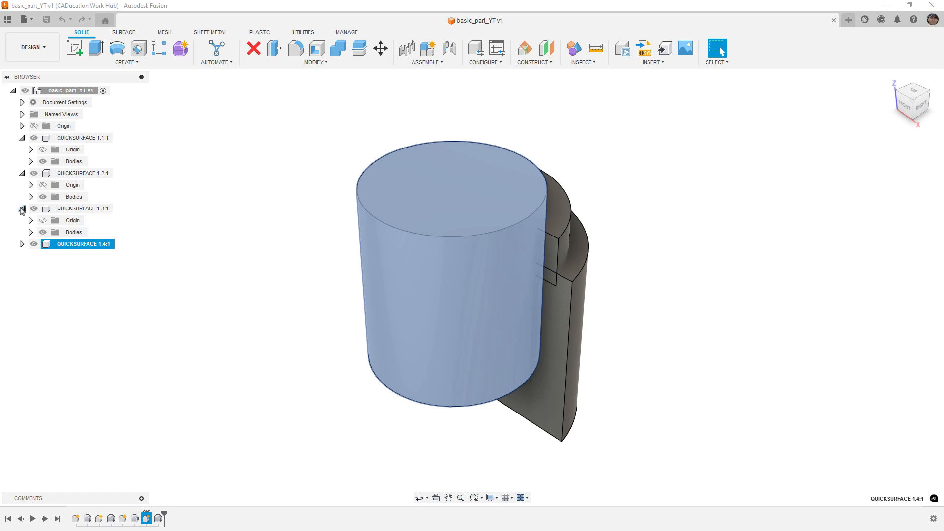
left_click(21, 244)
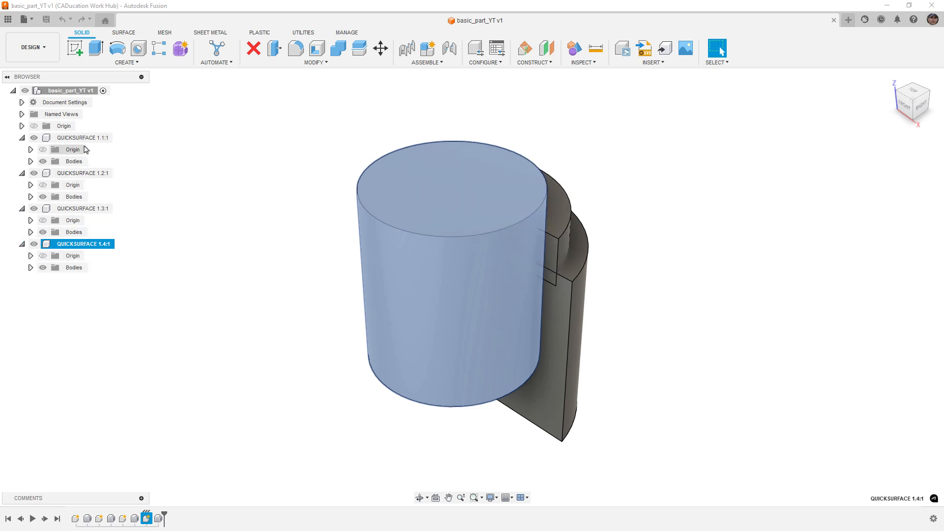
left_click(31, 162)
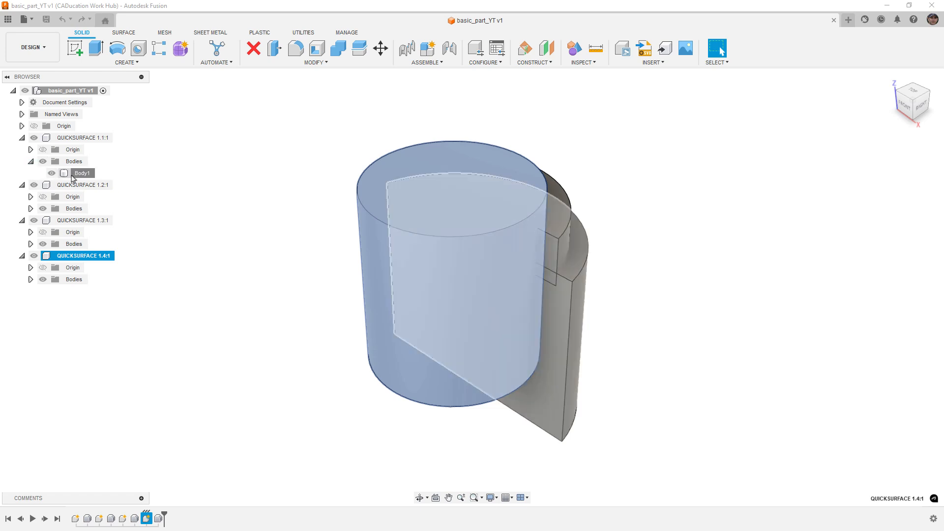
left_click_drag(74, 173, 65, 94)
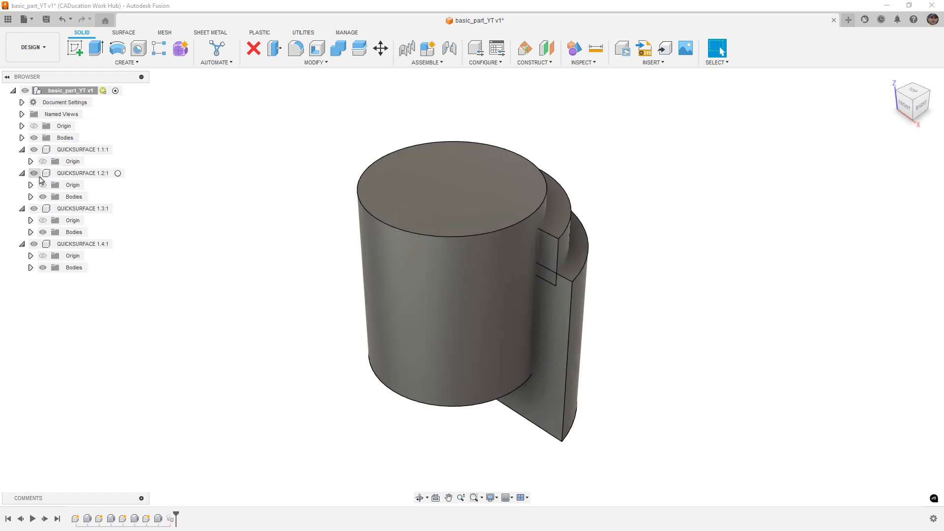
- Rename the body in QUICKSURFACE 1.2:1 as Body2 and move it into the root component
left_click(31, 197)
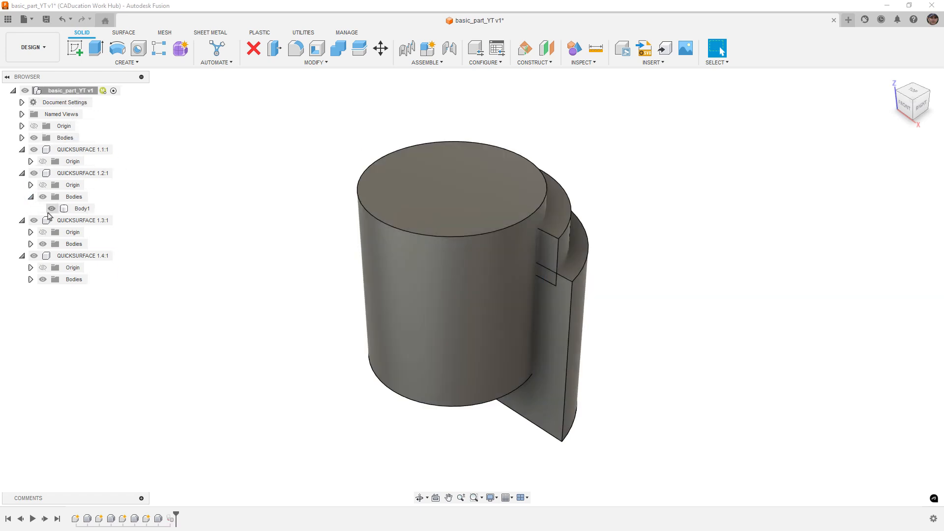
double_click(84, 210)
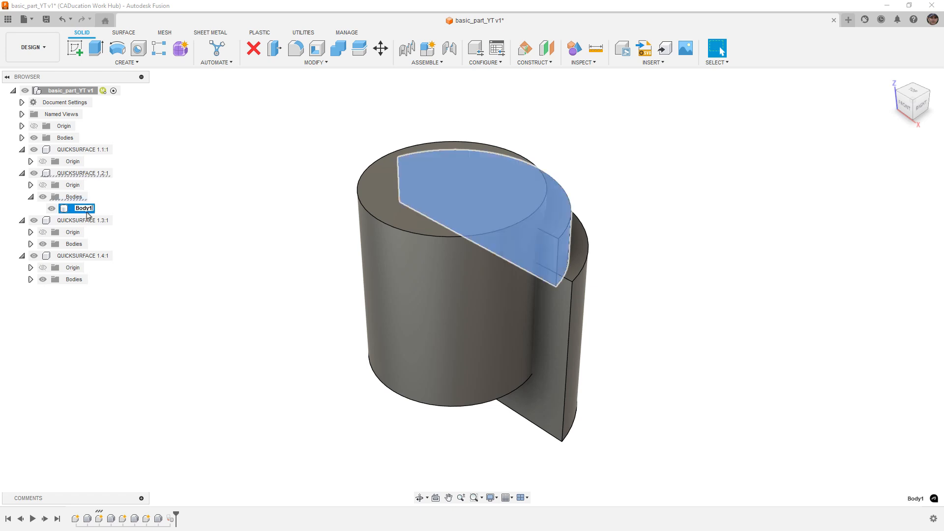
type("Body2")
key("Return")
left_click_drag(81, 211, 68, 94)
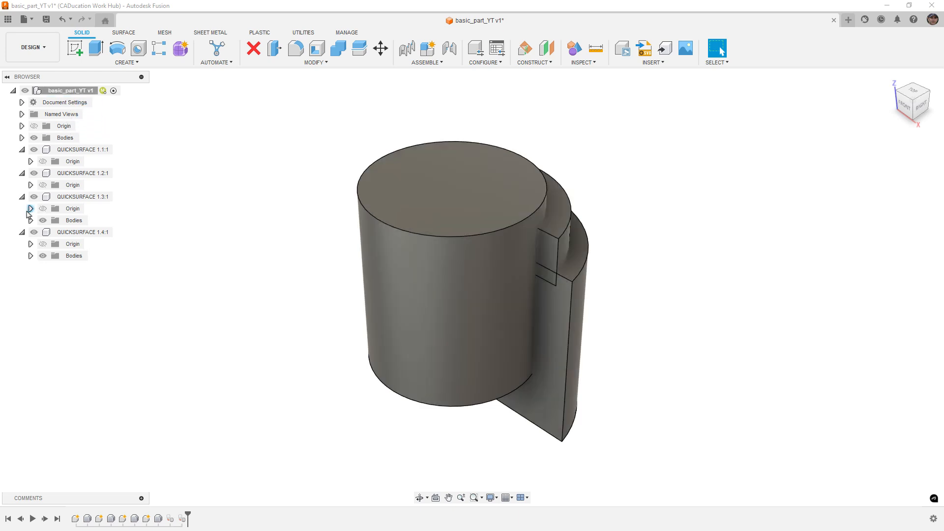
- Rename the slot body in QUICKSURFACE 1.3:1 as Body3 and move it into the root component
left_click(30, 220)
double_click(85, 233)
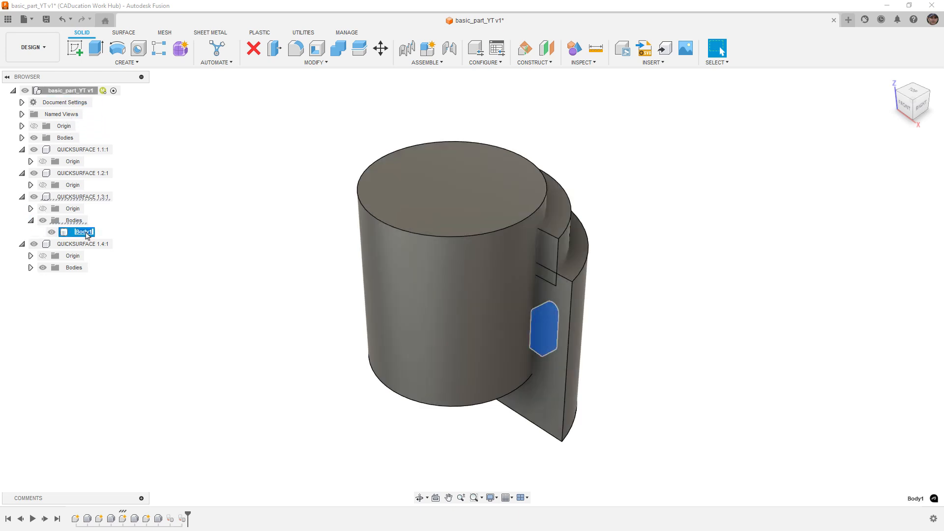
type("Body3")
key("Return")
left_click_drag(84, 234, 72, 93)
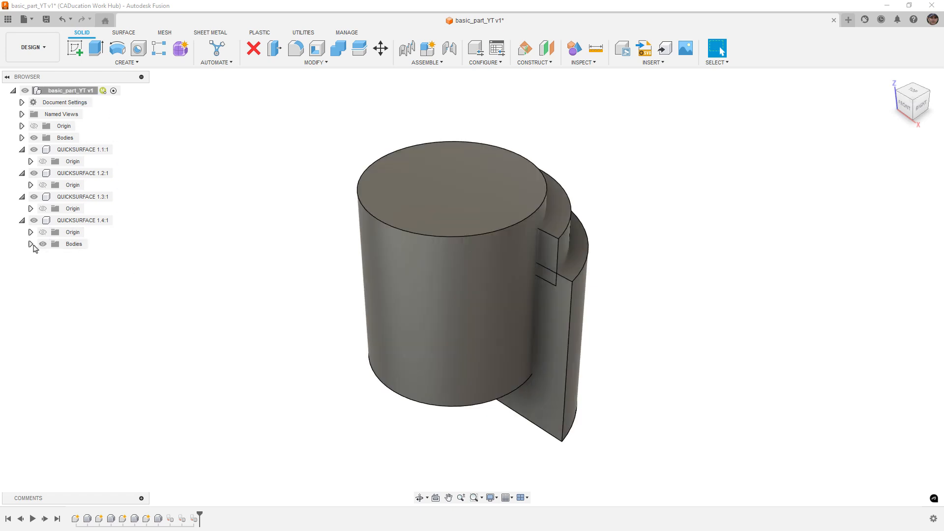
- Rename the bore cylinder body in QUICKSURFACE 1.4:1 as Body4 and move it into the root component
left_click(31, 244)
left_click(83, 257)
double_click(84, 257)
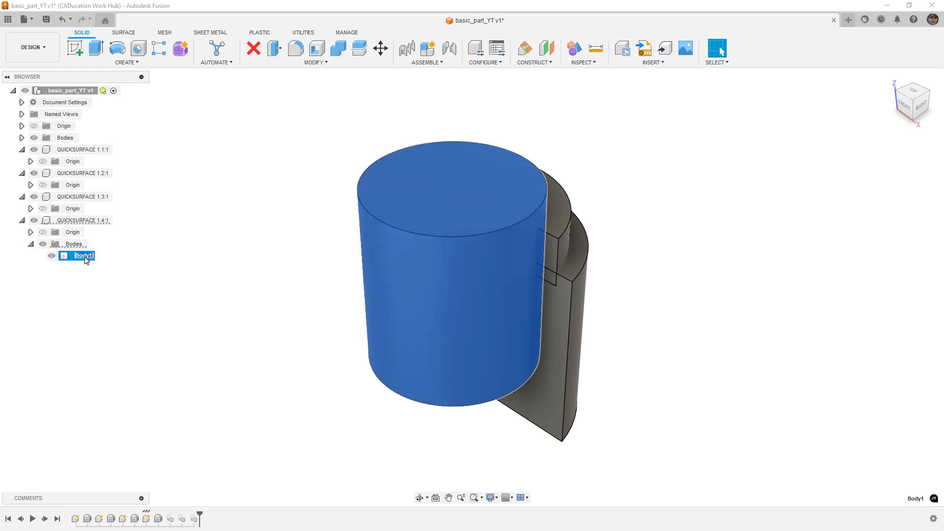
type("4")
key("Return")
left_click_drag(85, 260, 67, 93)
left_click(74, 150)
left_click(71, 221, "shift")
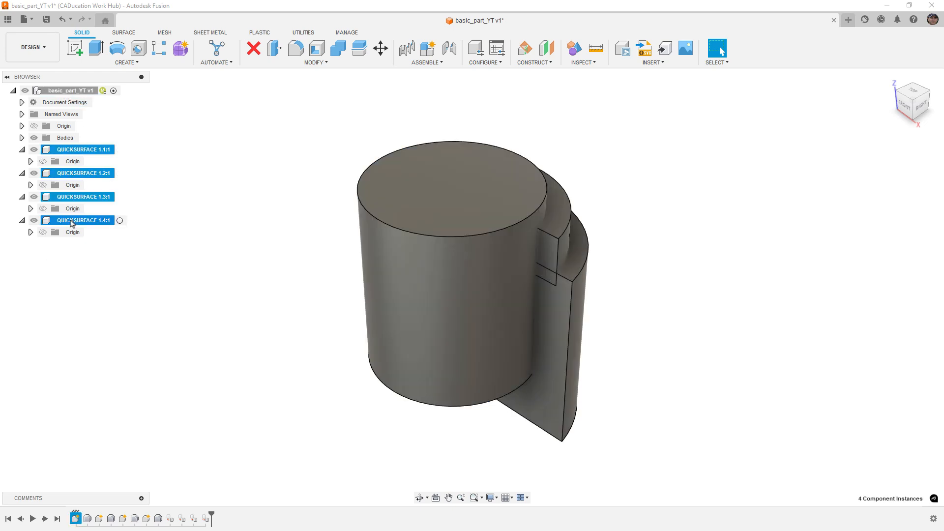
right_click(71, 222)
left_click(135, 381)
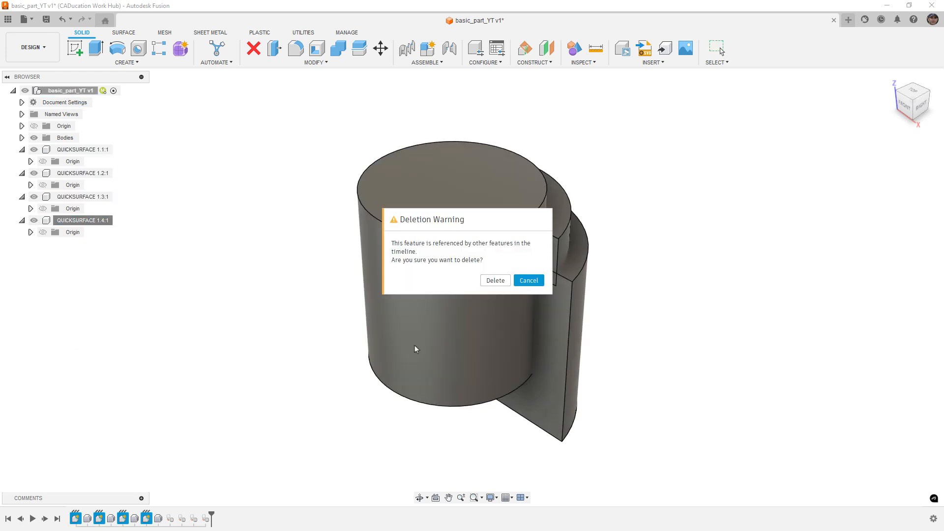
left_click(529, 280)
- Remove all four emptied QUICKSURFACE components from the design while keeping their parametric history
left_click(74, 149)
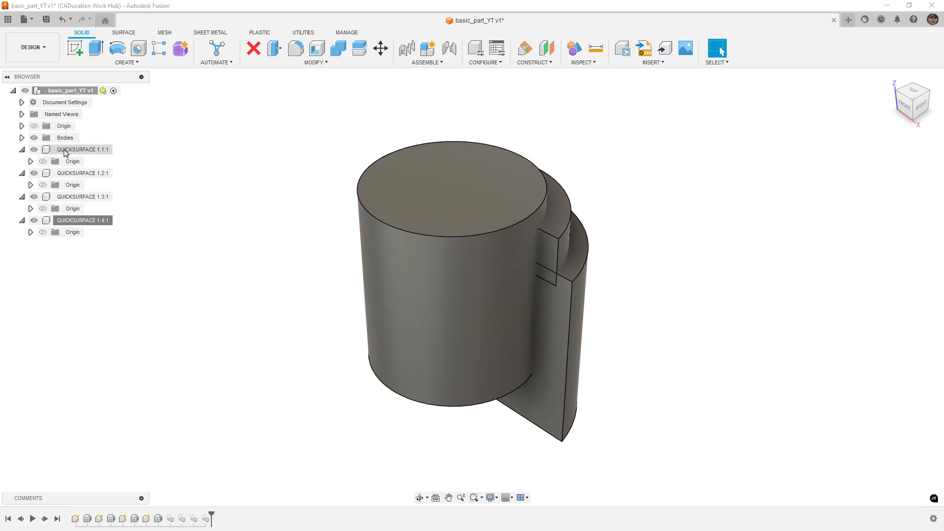
left_click(68, 222, "shift")
right_click(69, 224)
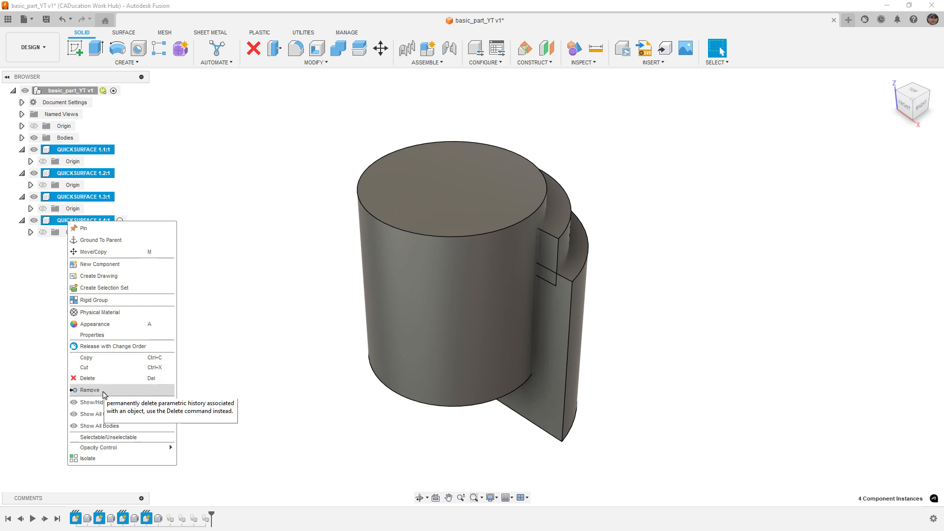
left_click(89, 390)
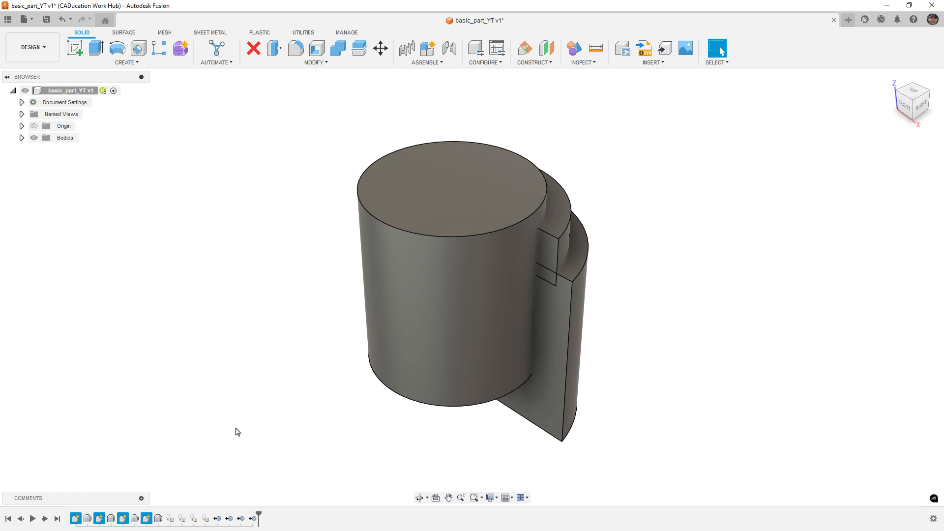
- Combine Body2, the upper collar, into Body1 with a Join operation, without keeping the tool body
left_click(22, 138)
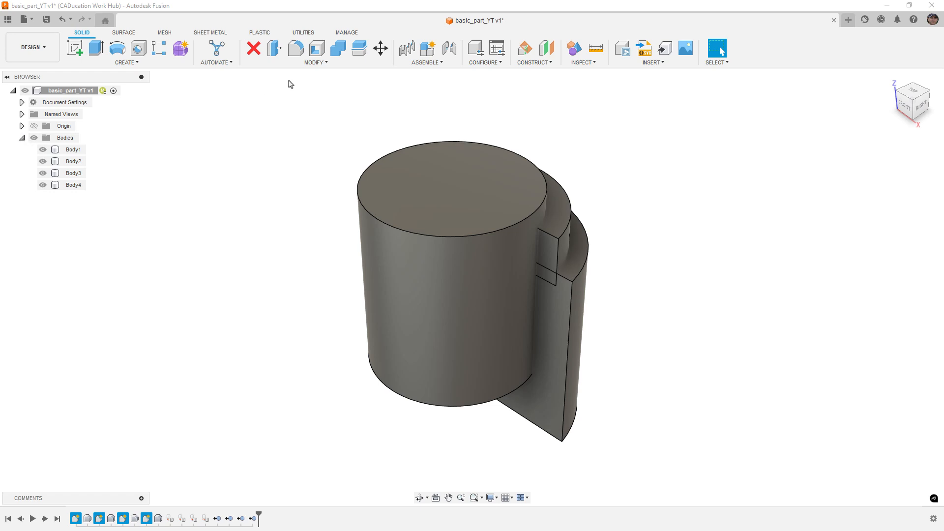
left_click(338, 48)
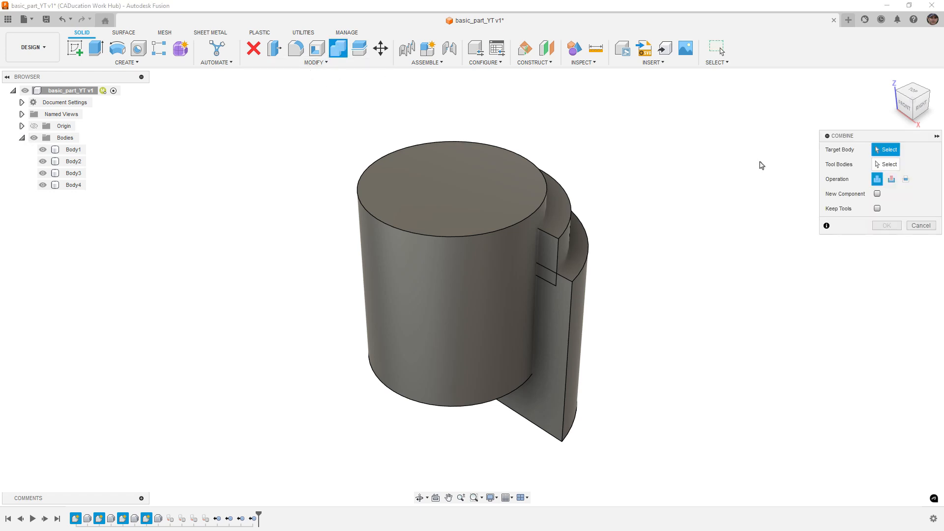
left_click(576, 311)
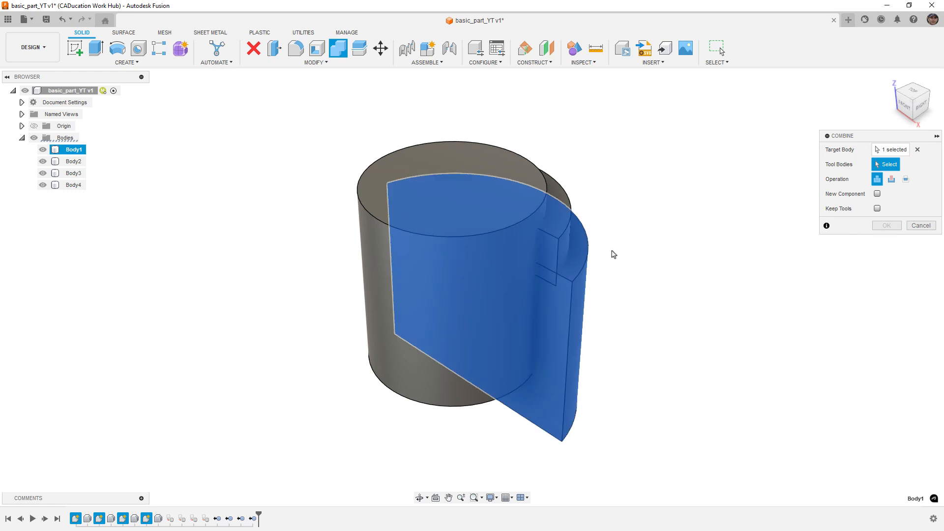
left_click(539, 295)
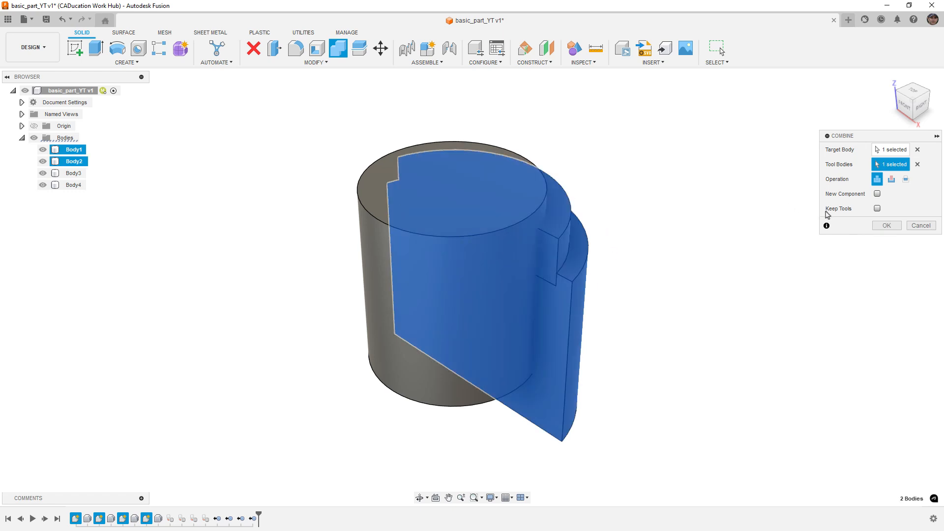
left_click(878, 227)
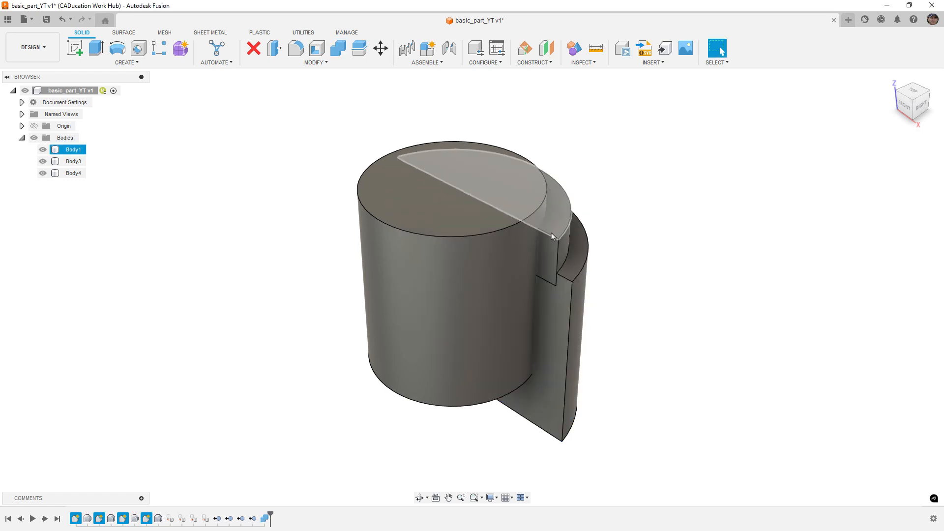
- Hide Body3 and Body4, and inspect the flat cut faces of the collar and main body on Body1
left_click(43, 161)
left_click(43, 173)
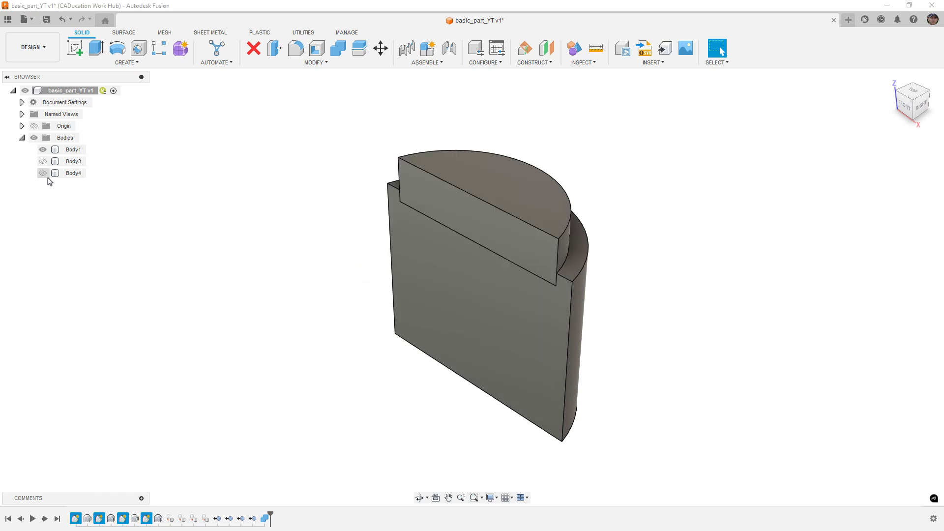
left_click(545, 258)
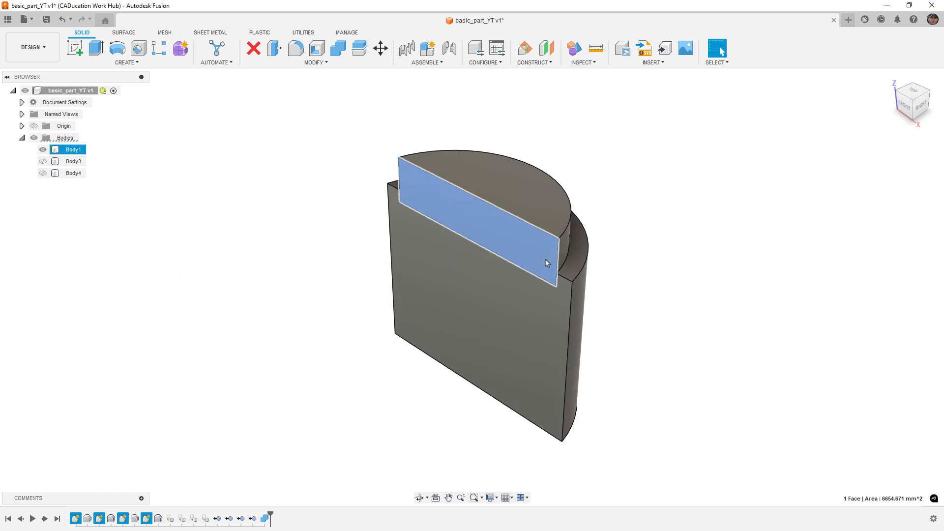
left_click(645, 341)
left_click(553, 333)
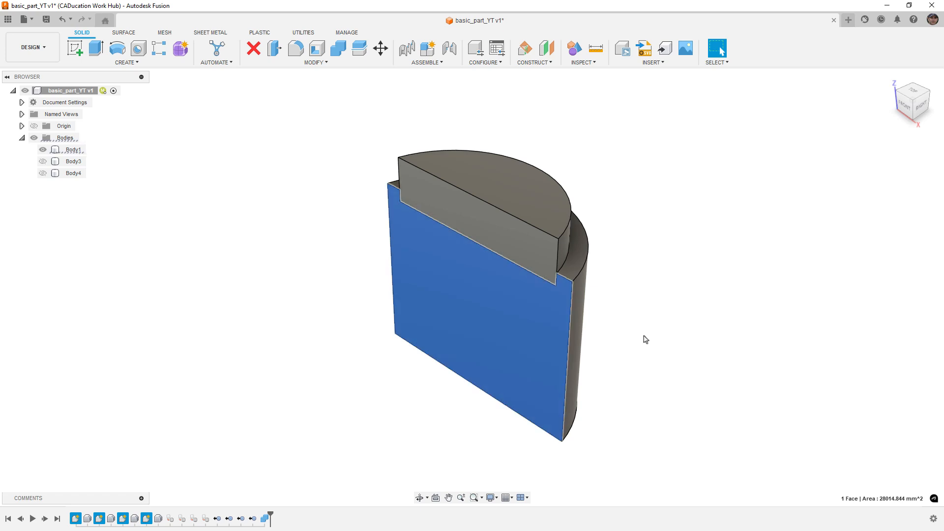
left_click(646, 340)
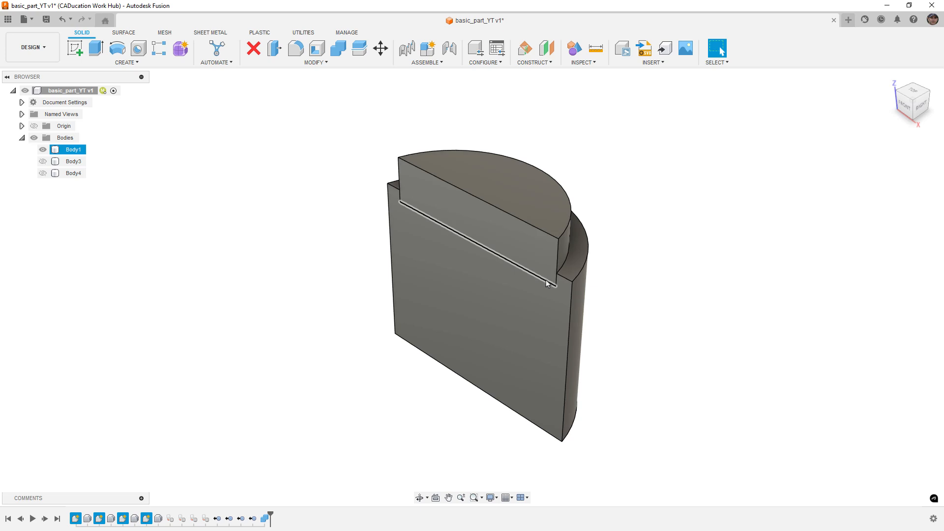
- Try to delete the main body's flat cut face, undo it, and try deleting the collar's flat cut face instead
left_click(546, 208)
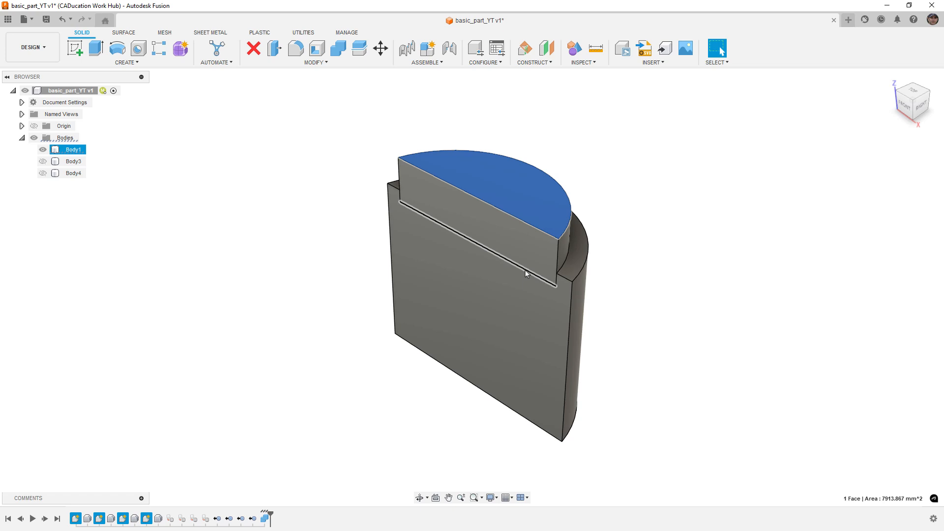
left_click(527, 286)
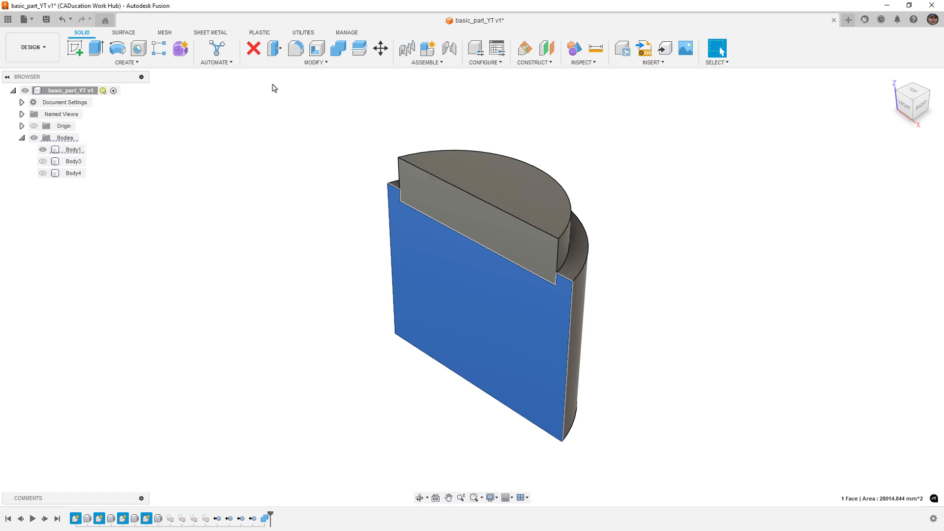
left_click(255, 53)
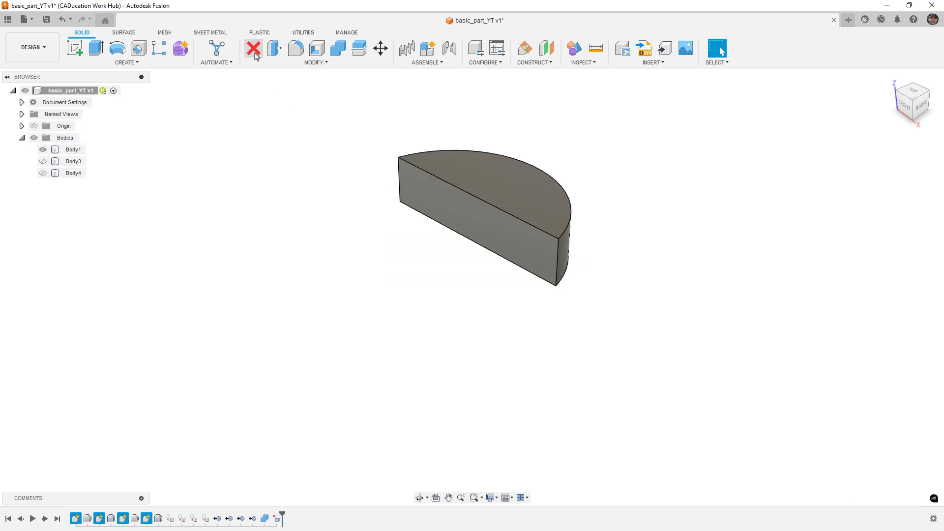
key("ctrl+z")
left_click(449, 201)
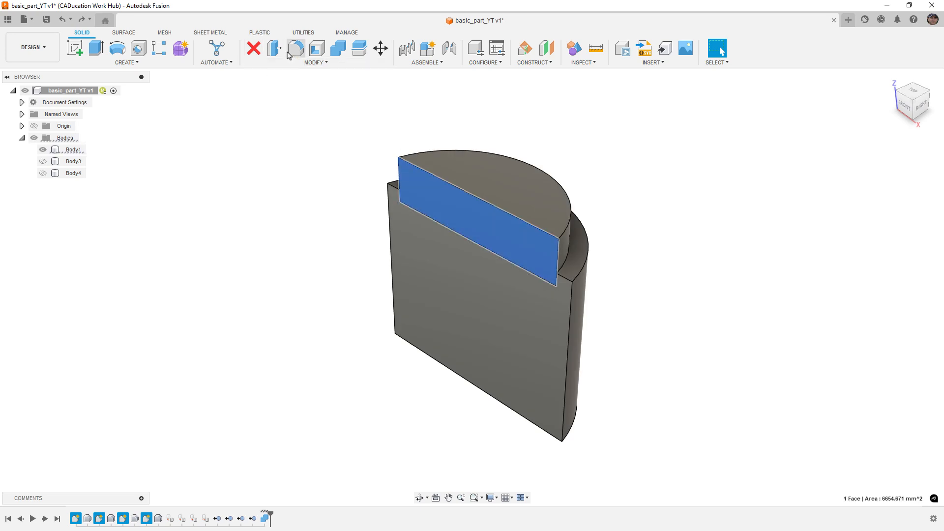
left_click(248, 49)
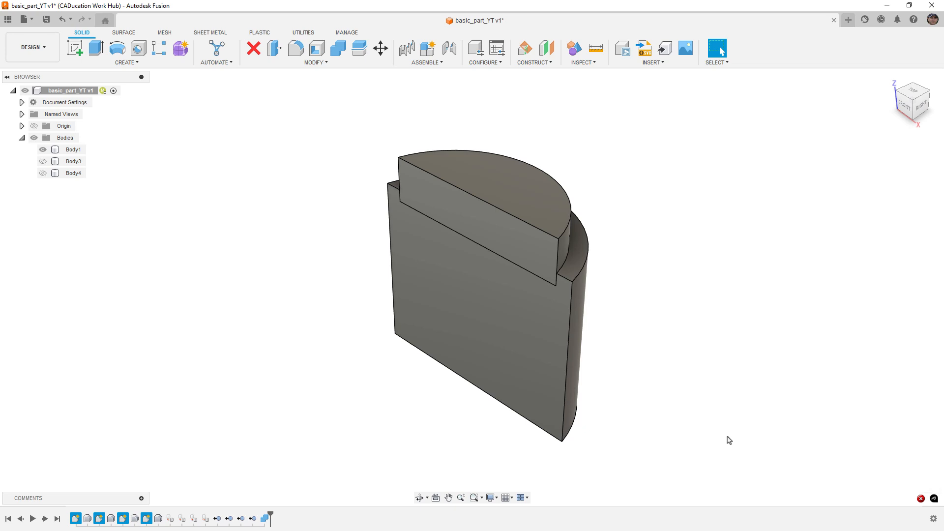
- Offset the main body's flat cut face outward by 5 mm, past the collar's cut face
scroll(555, 284, "up", 5)
scroll(557, 287, "up", 8)
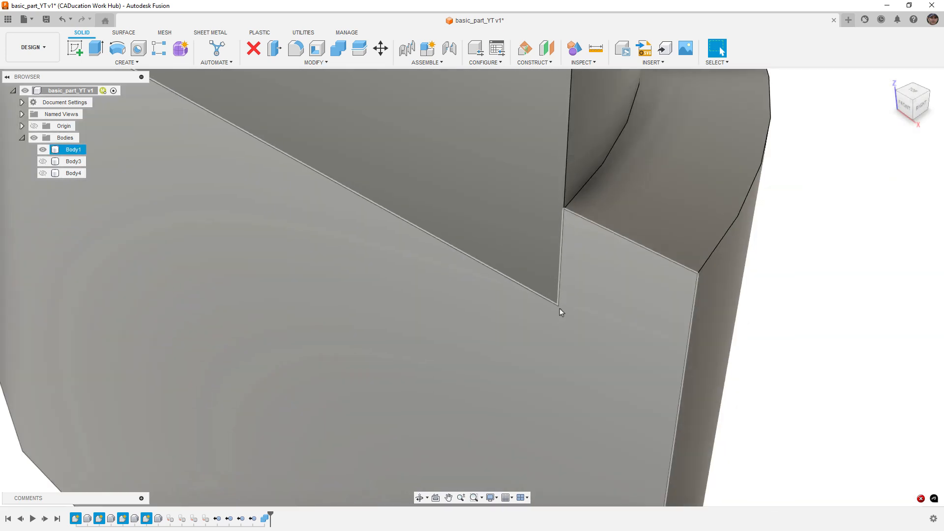
middle_click_drag(560, 308, 626, 323, "shift")
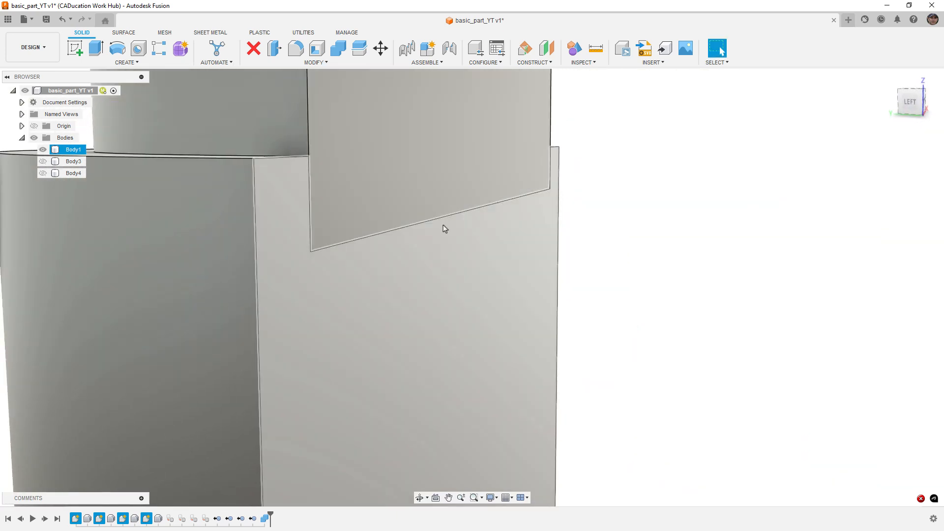
scroll(502, 247, "down", 4)
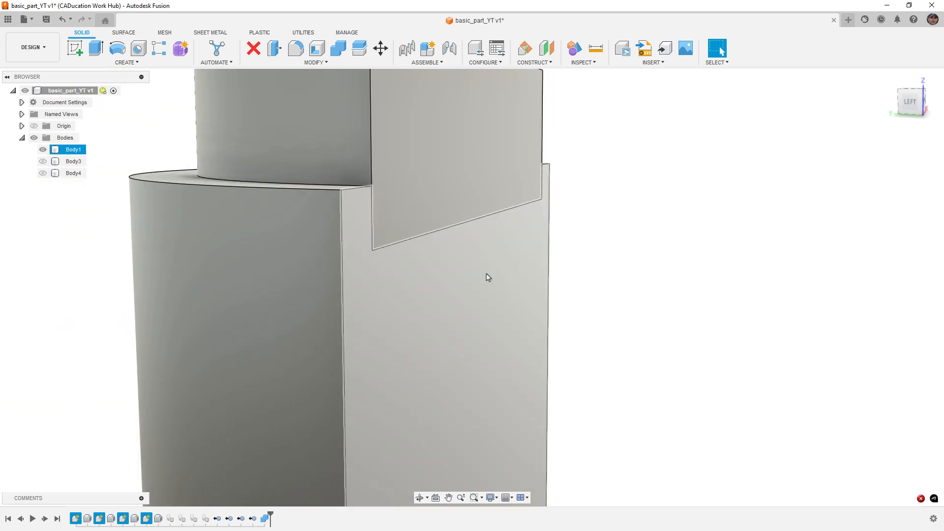
left_click(487, 276)
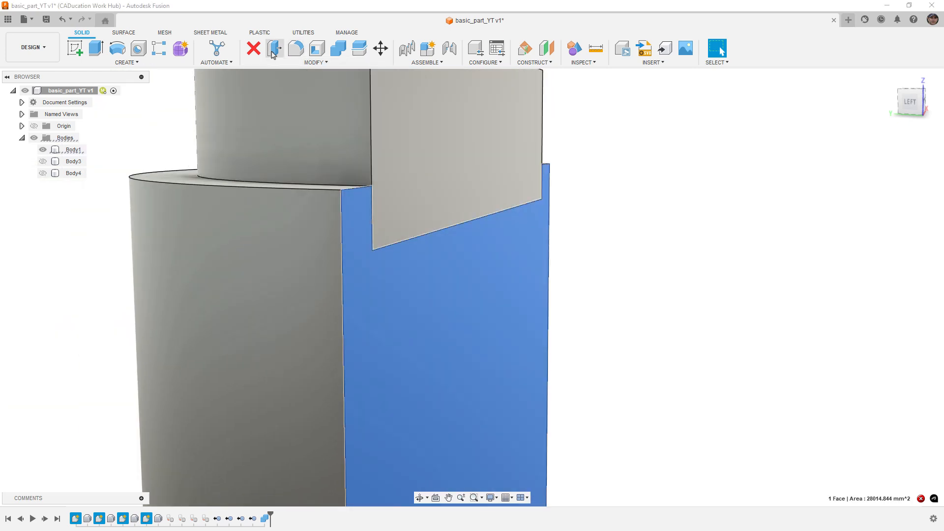
left_click(274, 47)
left_click_drag(496, 272, 514, 270)
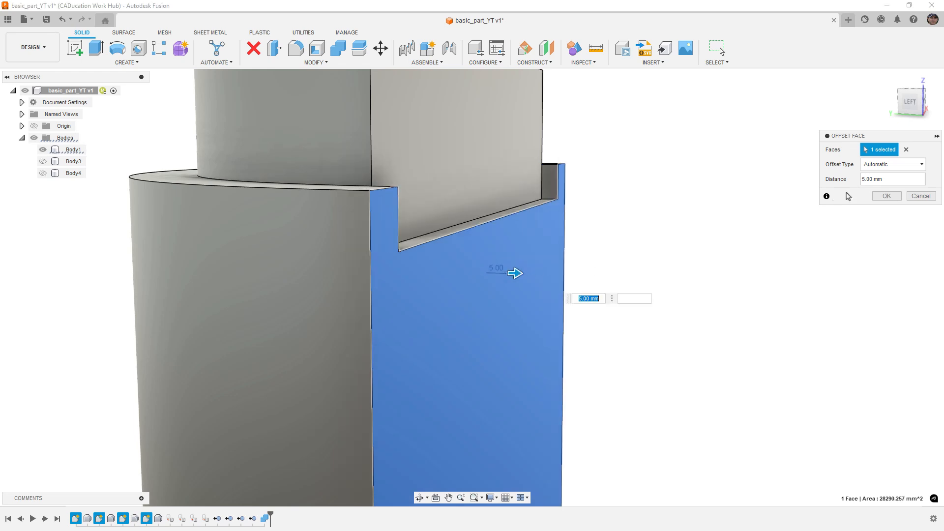
key("Return")
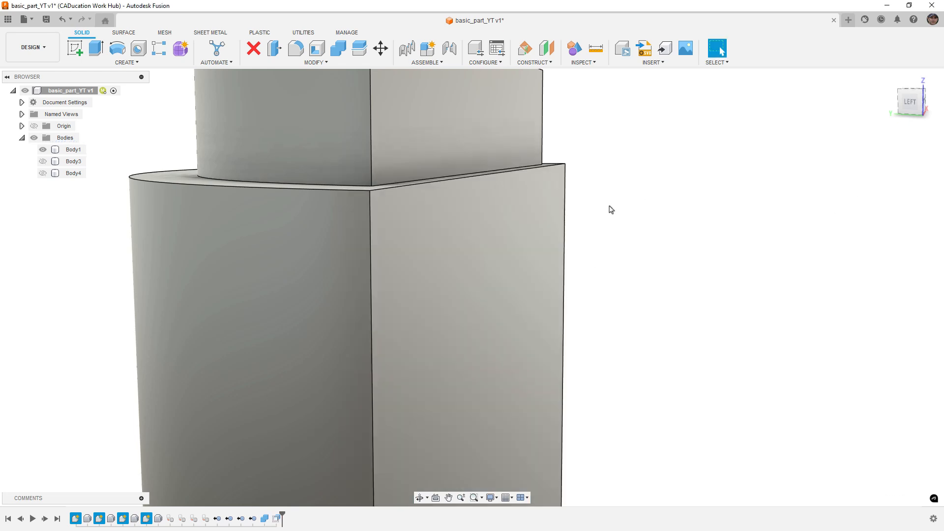
- Split Body1 using the collar's flat cut face as an extended splitting tool
middle_click_drag(608, 207, 547, 248, "shift")
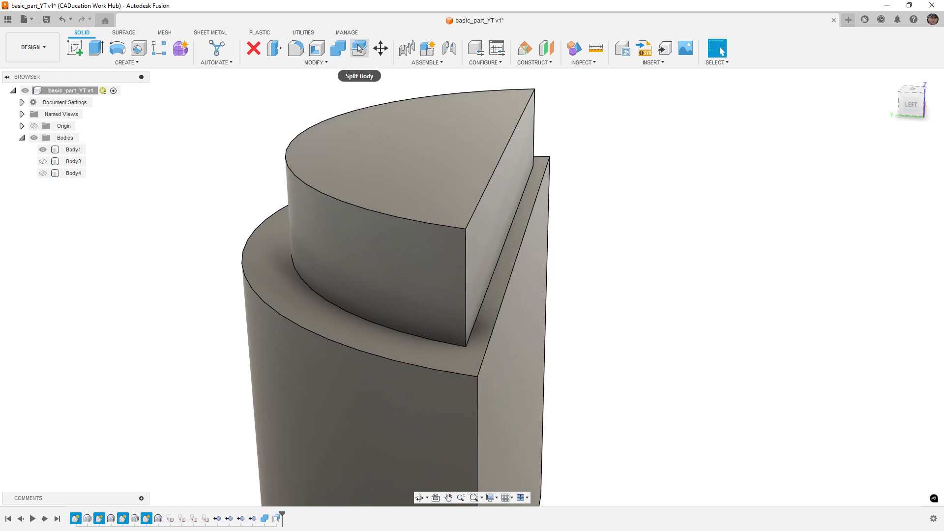
left_click(359, 48)
left_click(477, 173)
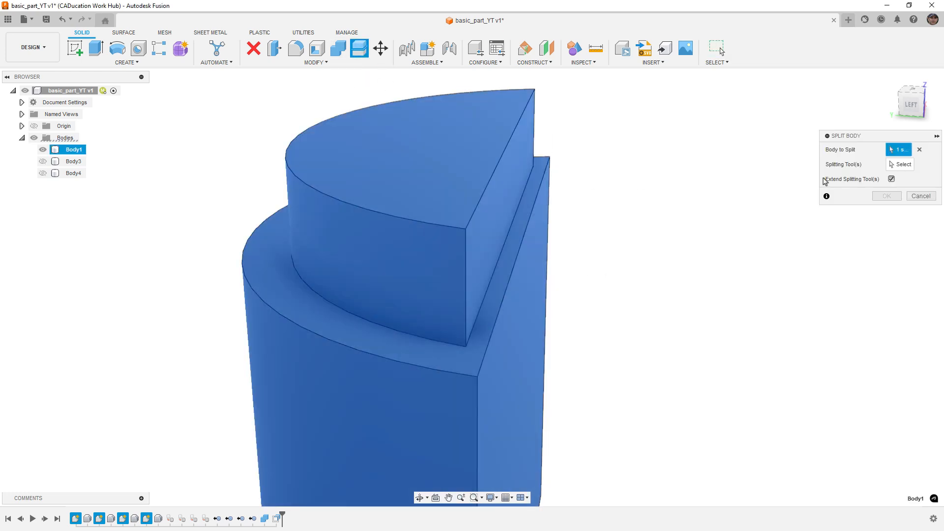
left_click(510, 190)
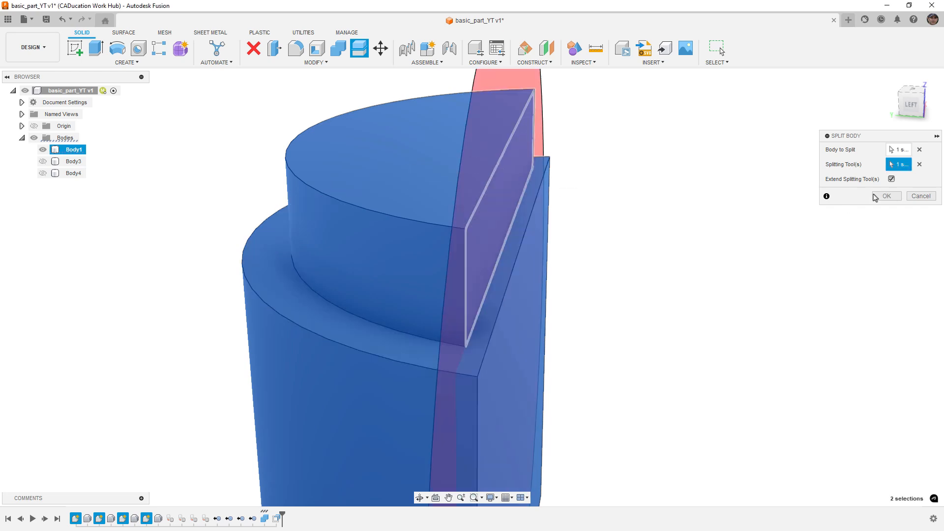
left_click(887, 195)
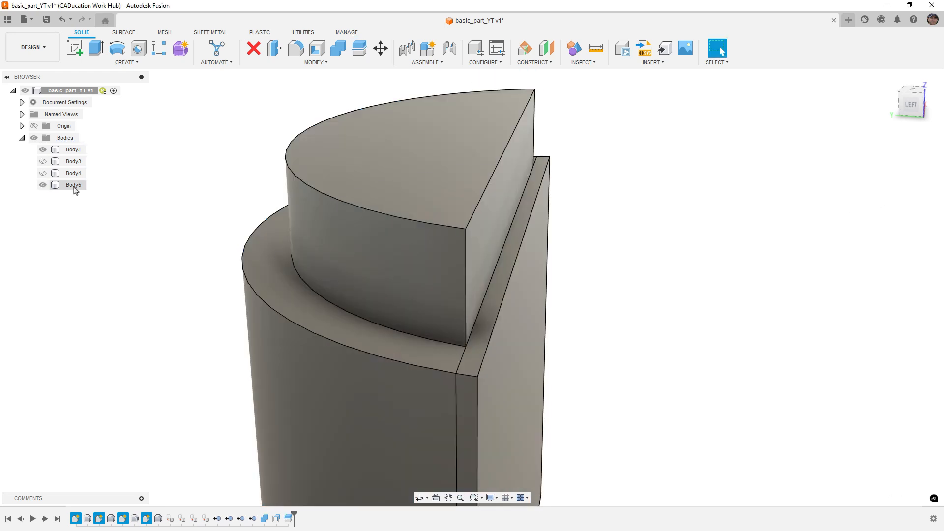
- Remove Body5, the thin slab split off in front of the collar's flat face
left_click(74, 185)
right_click(72, 186)
left_click(116, 343)
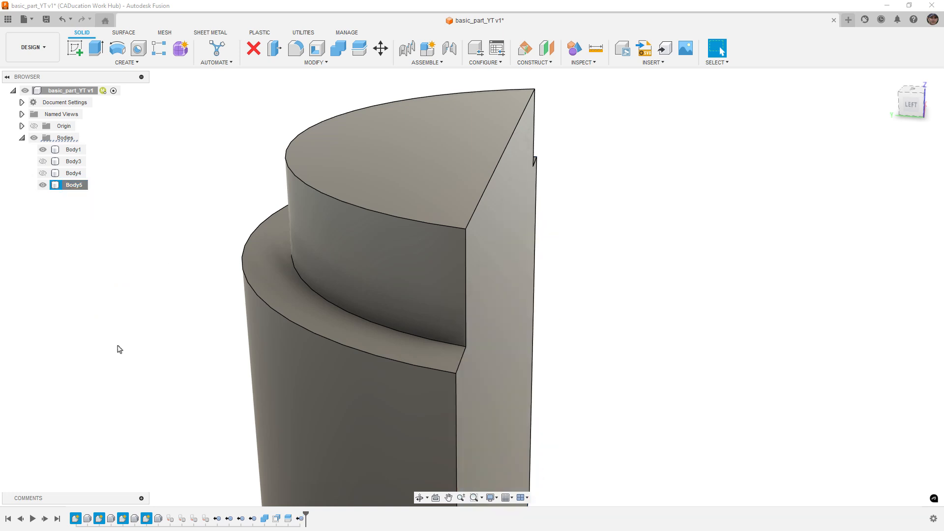
- Show Body3, the slot-shaped body, and subtract it from Body1 with a Combine Cut, without keeping the tool body
middle_click_drag(590, 196, 601, 266, "shift")
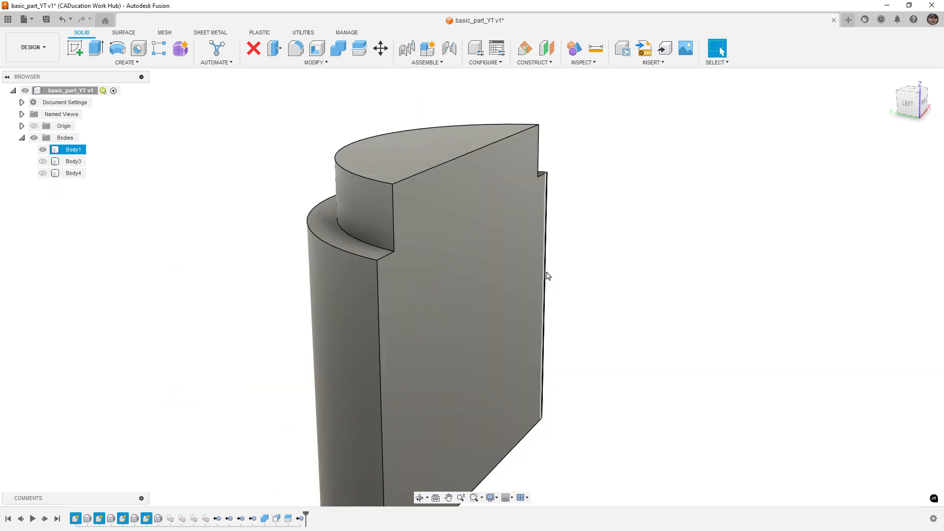
scroll(550, 277, "down", 1)
middle_click_drag(580, 334, 577, 287)
scroll(577, 288, "down", 1)
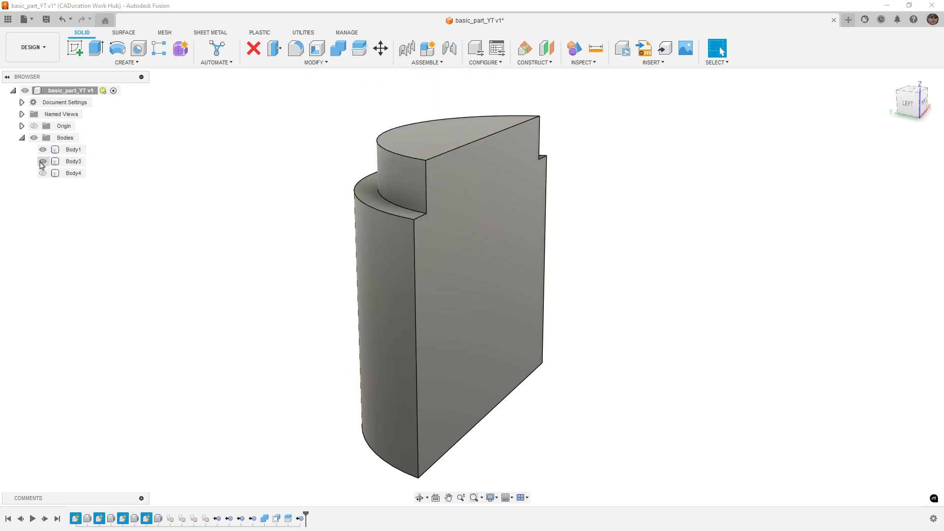
middle_click_drag(225, 296, 424, 198, "shift")
left_click(338, 48)
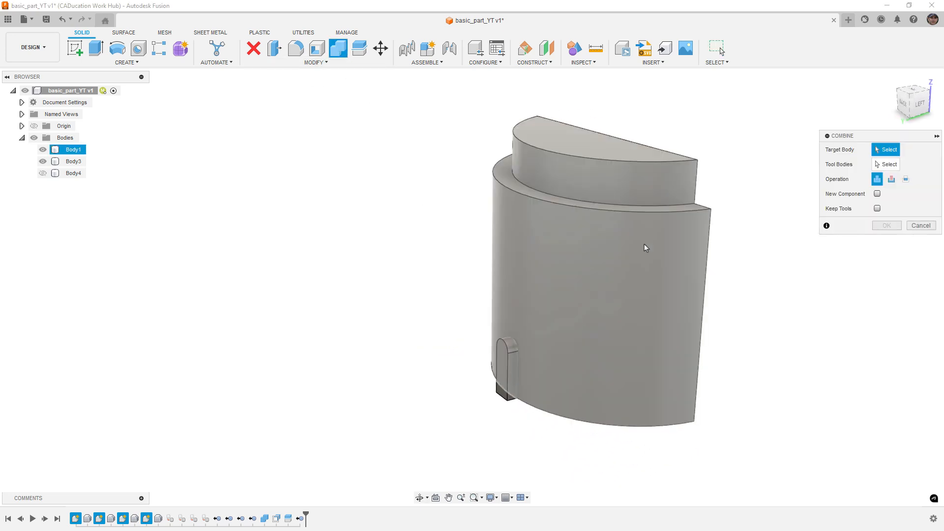
left_click(645, 247)
left_click(891, 179)
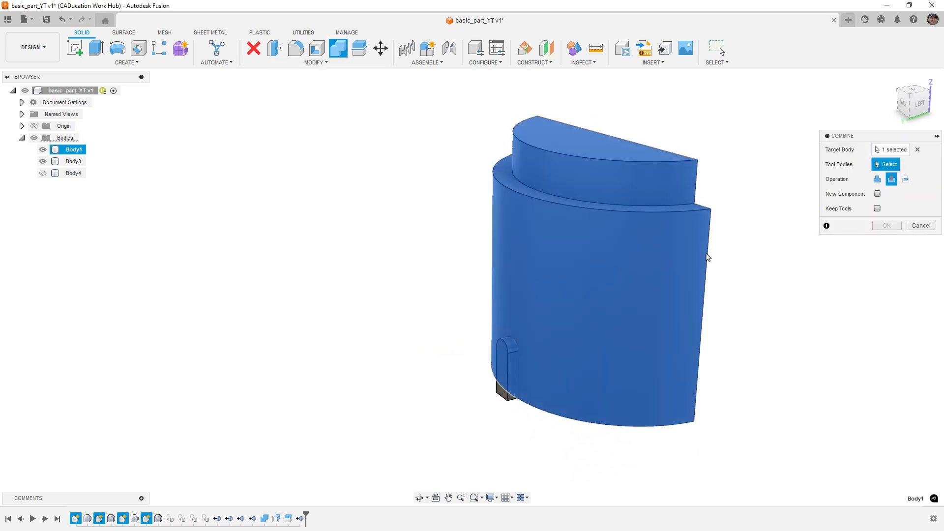
left_click(502, 370)
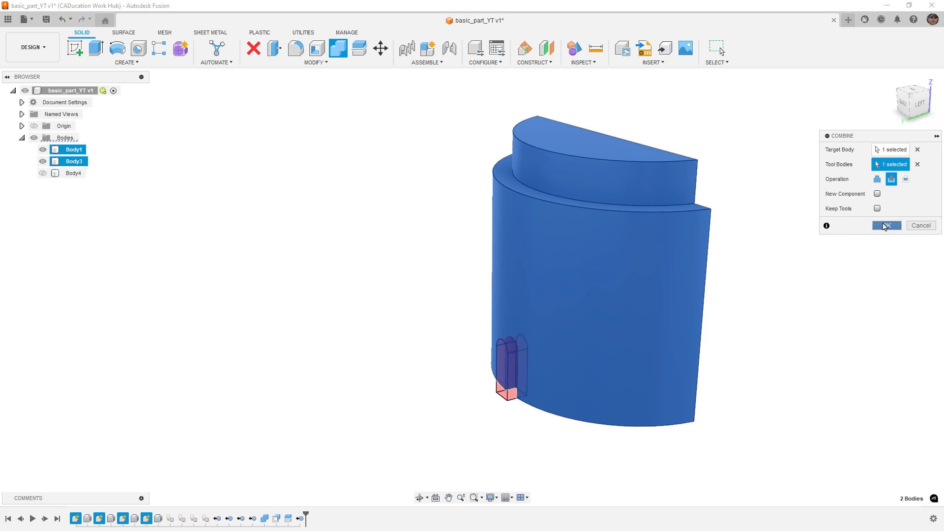
left_click(885, 227)
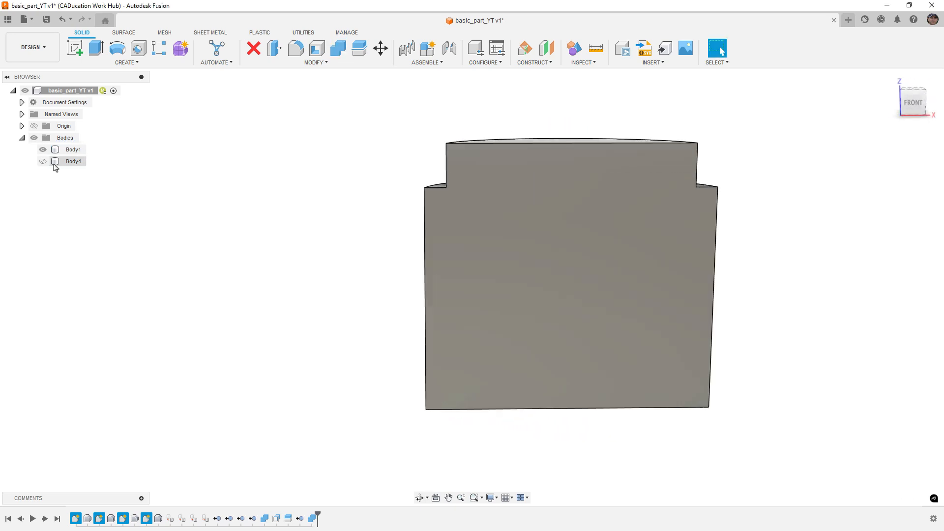
- Show Body4, the bore cylinder, and subtract it from Body1 with a Combine Cut, without keeping the tool body
left_click(42, 162)
middle_click_drag(186, 208, 237, 218, "shift")
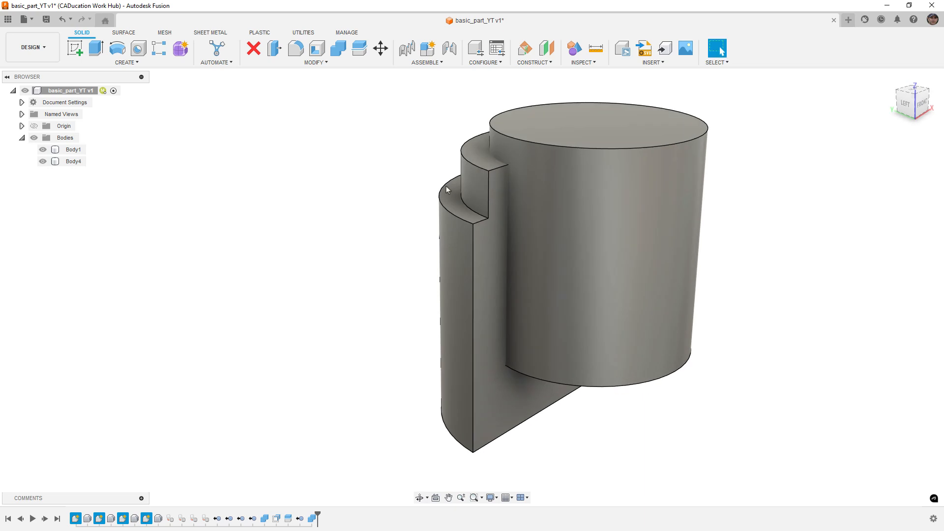
left_click(338, 47)
left_click(468, 253)
left_click(679, 215)
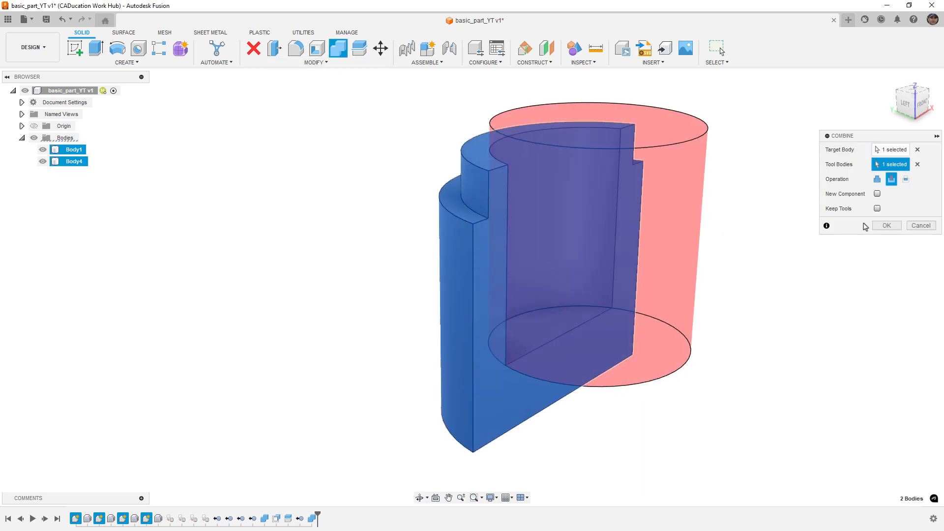
left_click(887, 225)
- Fillet the outer curved edges of the collar and shoulder, the collar's base edge, and the slot's edges with a 1 mm constant radius
middle_click_drag(714, 360, 777, 359, "shift")
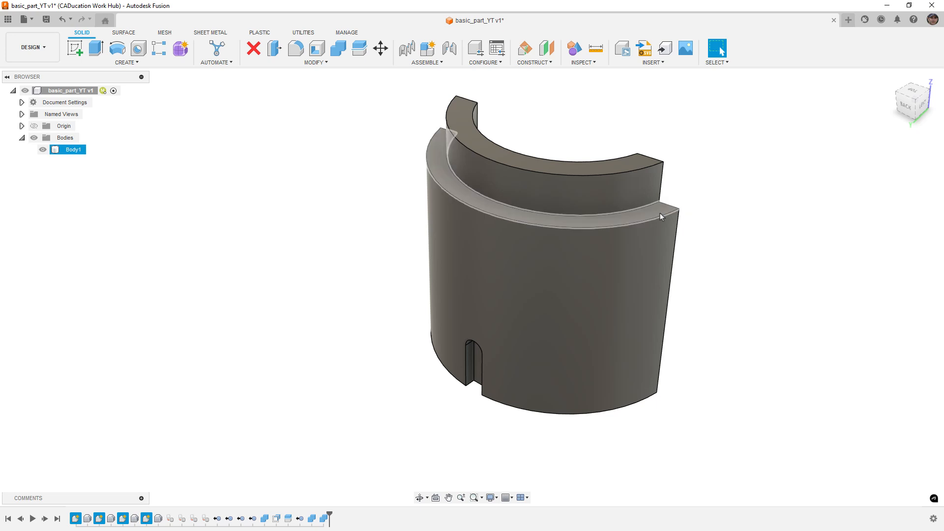
key("f")
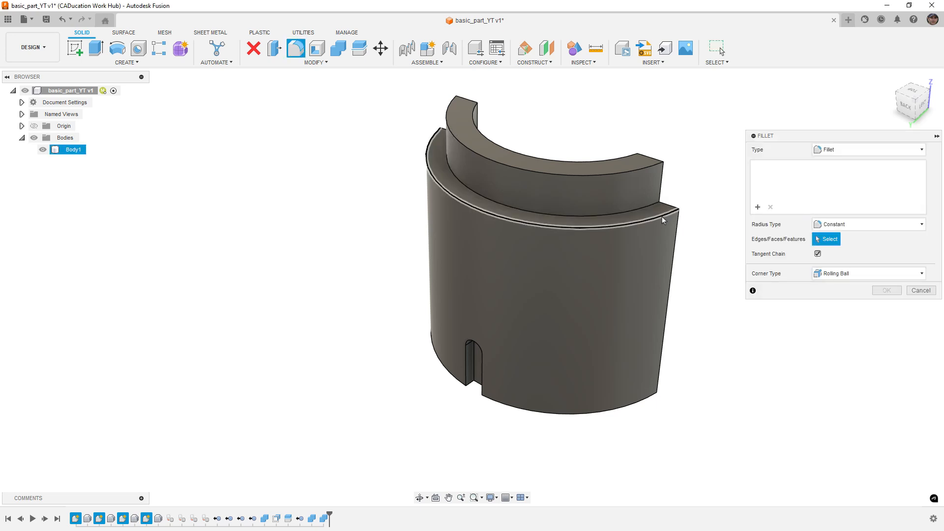
left_click(660, 209)
left_click(643, 169)
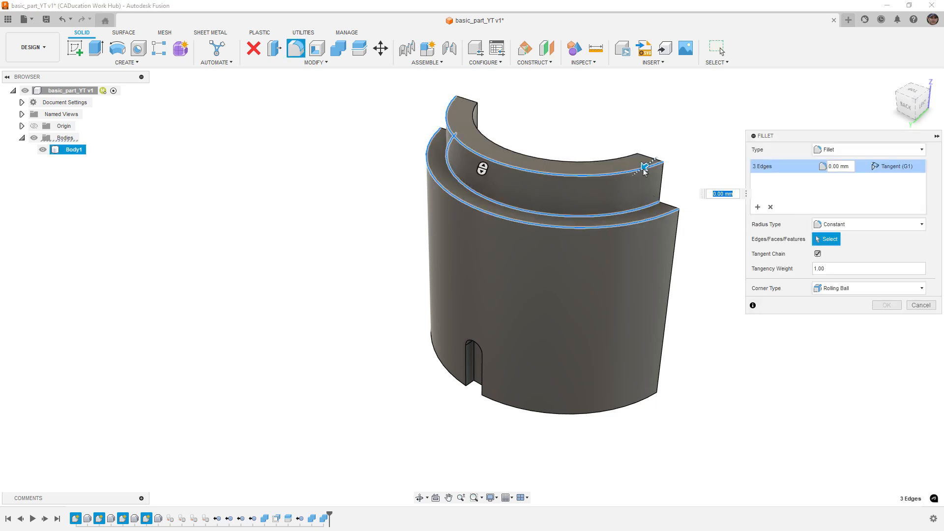
type(".5")
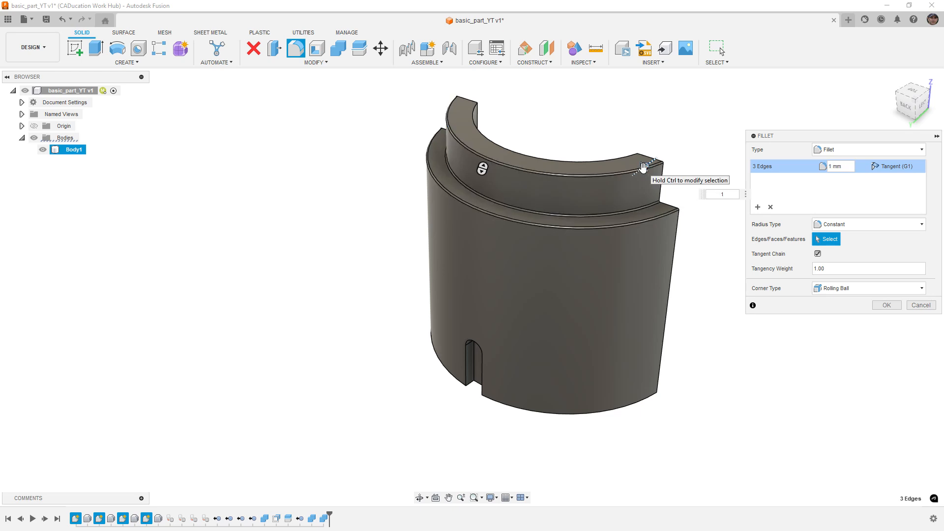
key("Return")
left_click(480, 368)
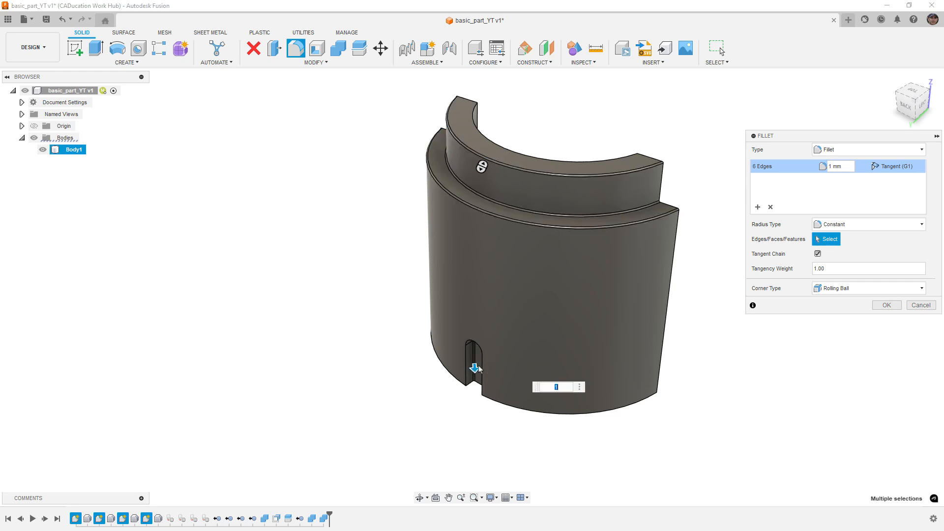
left_click(473, 387)
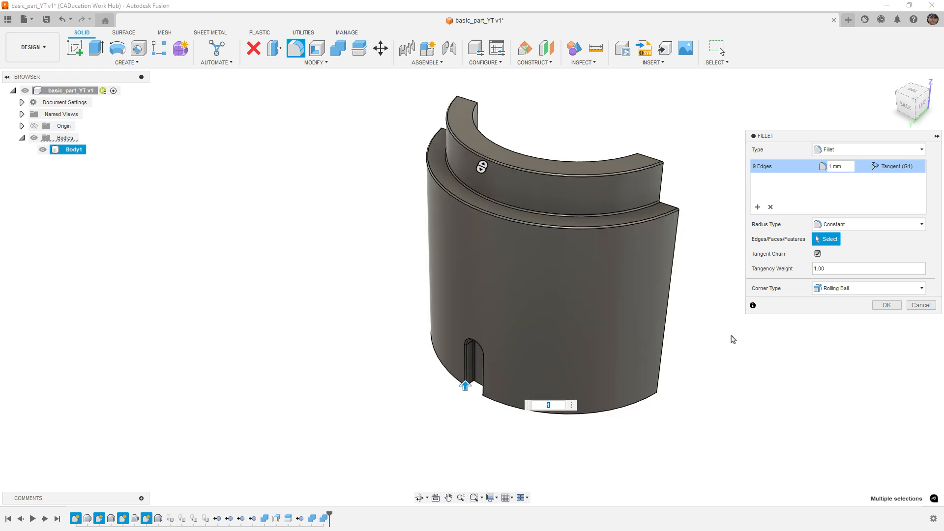
left_click(887, 306)
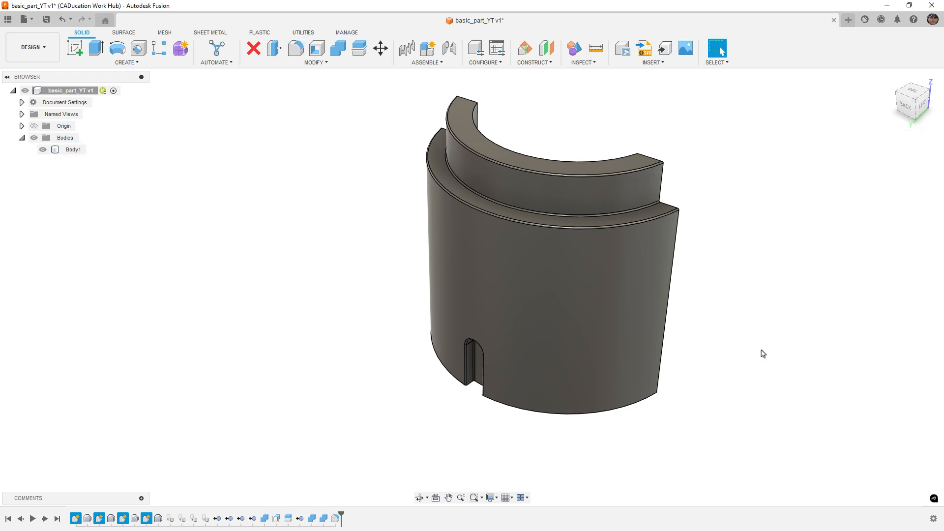
- Edit the existing 1 mm fillet to include the curved outer bottom edges on both sides of the slot
middle_click_drag(700, 398, 694, 359, "shift")
double_click(335, 519)
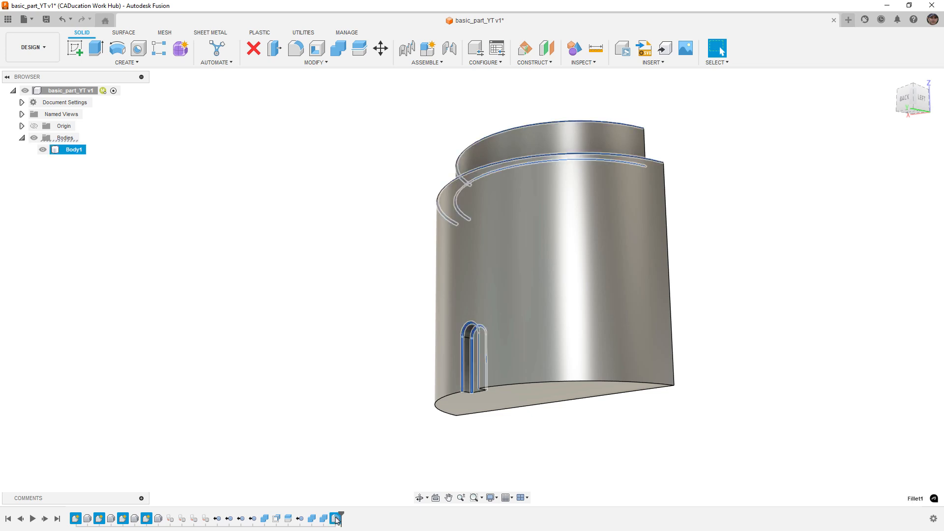
left_click(499, 390)
left_click(449, 401)
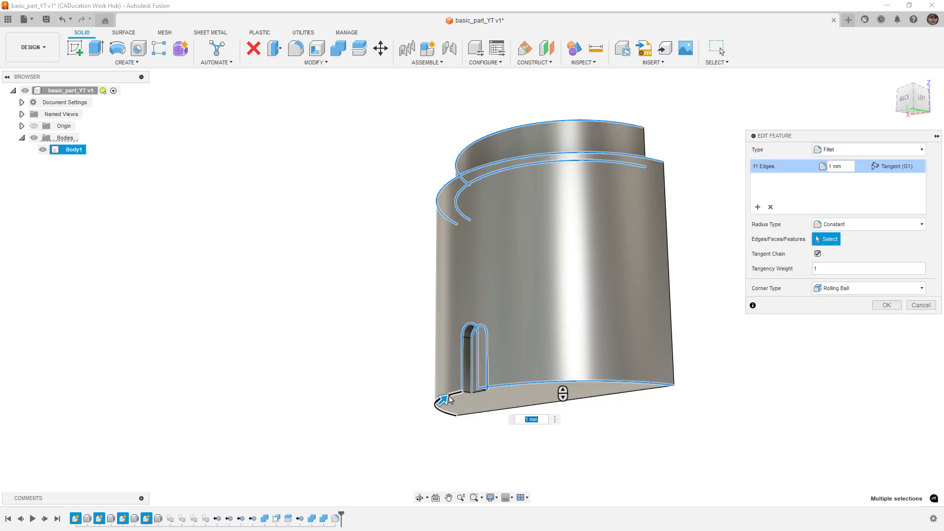
left_click(887, 305)
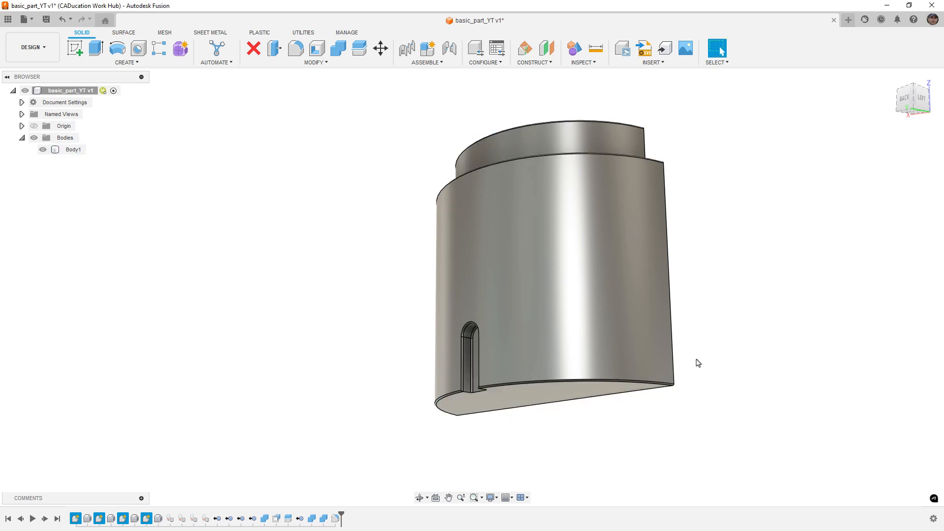
middle_click_drag(695, 363, 592, 382, "shift")
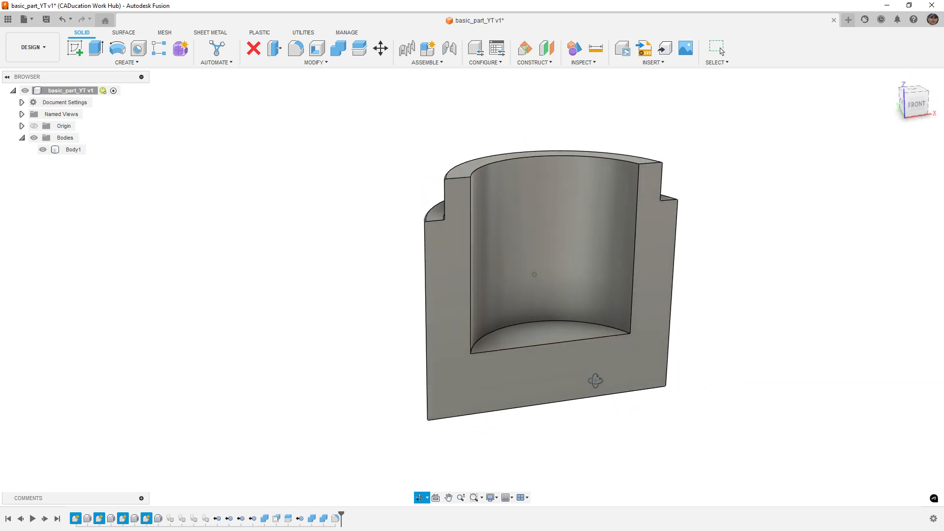
- Switch to QUICKSURFACE and hide all the solids so that only the basic_part mesh is shown
key("alt+Tab")
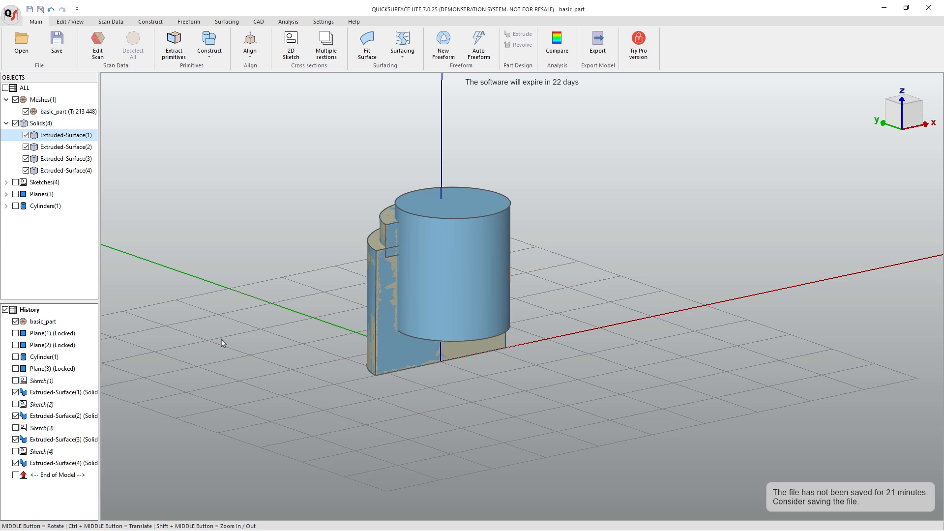
left_click(112, 22)
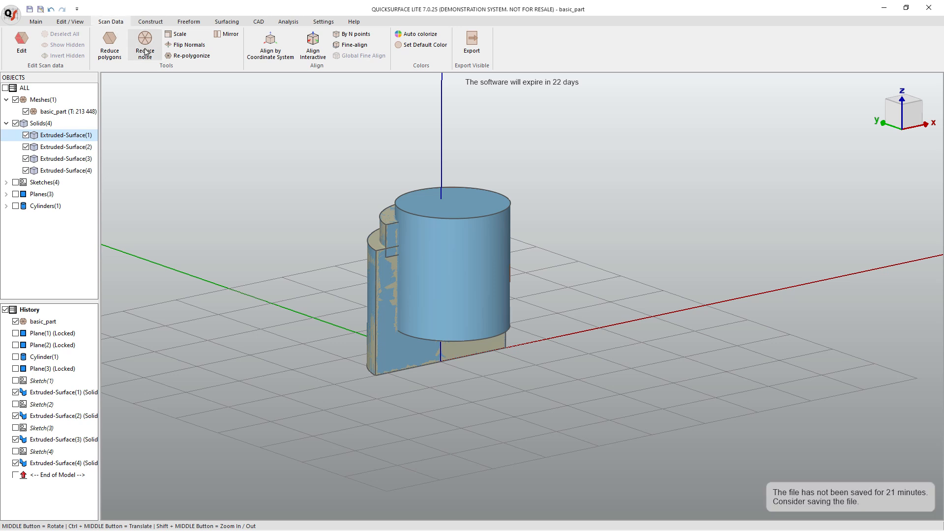
left_click(36, 22)
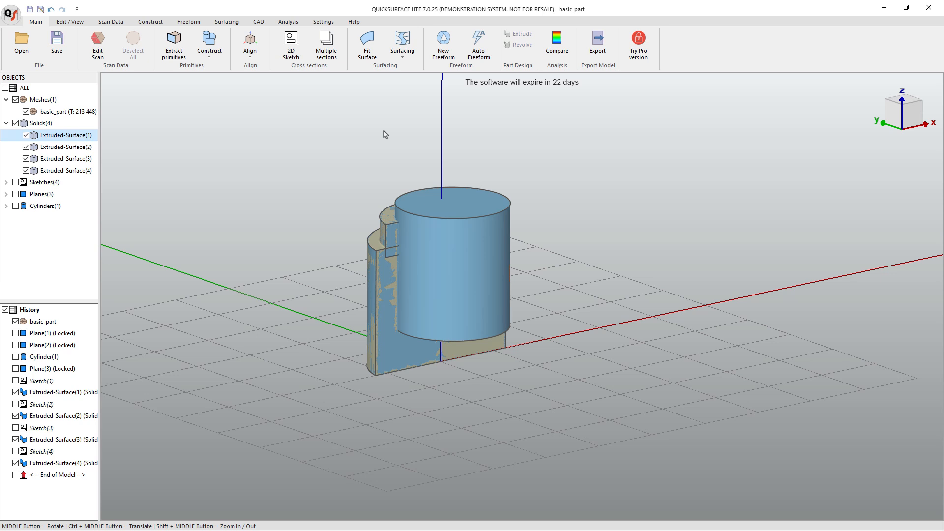
left_click(16, 123)
middle_click_drag(394, 329, 481, 289)
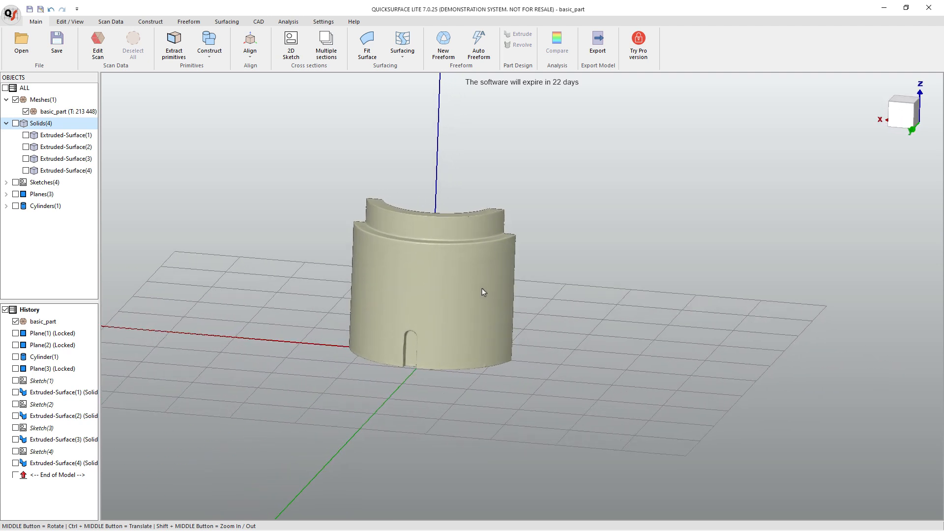
- Fit a surface to the outer curved wall of the mesh, create it, and hide the fitted surface
scroll(462, 285, "up", 3)
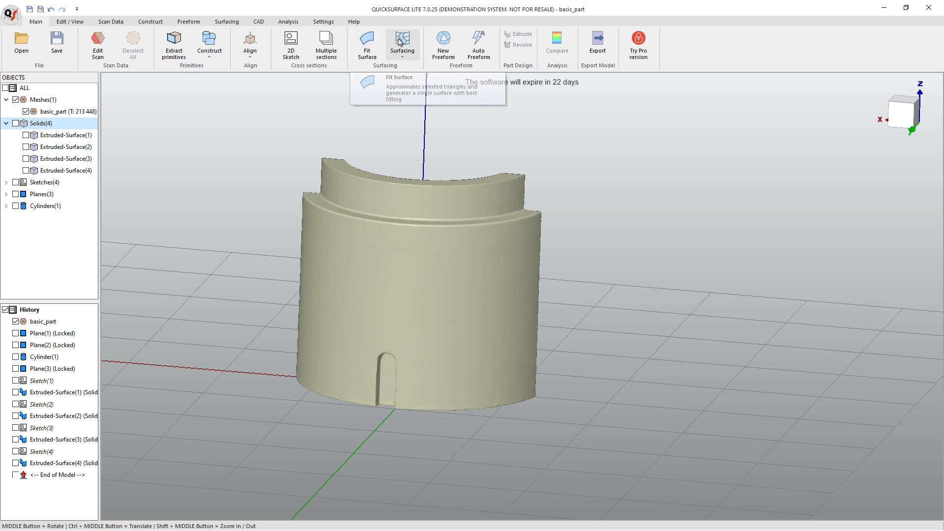
left_click(370, 42)
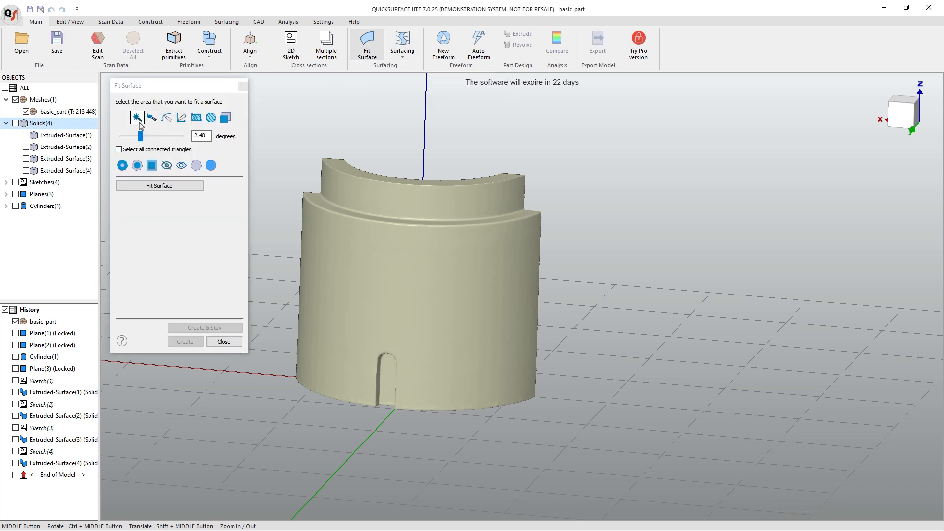
left_click(369, 247)
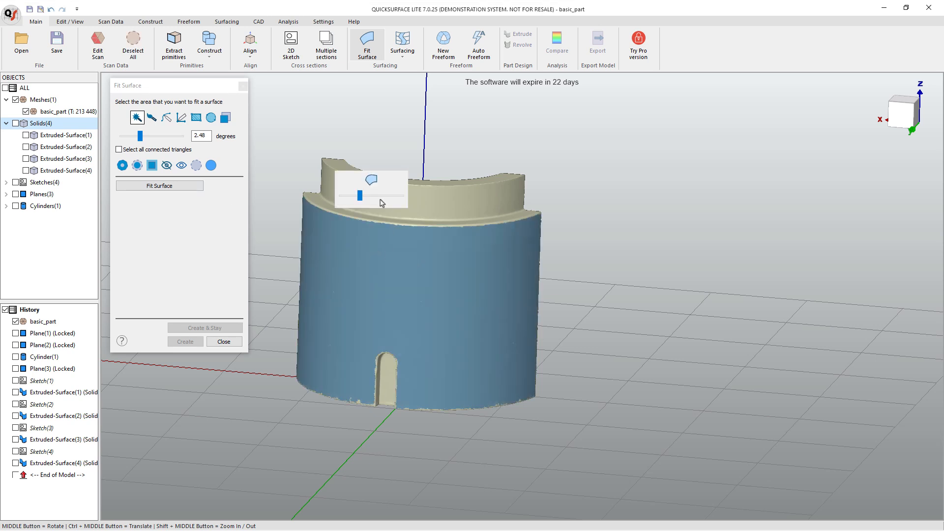
left_click(372, 180)
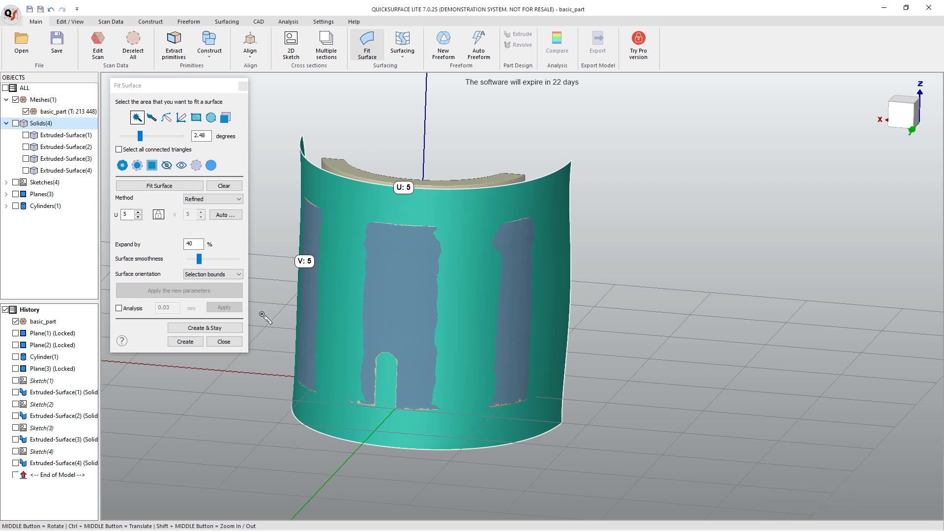
left_click(197, 343)
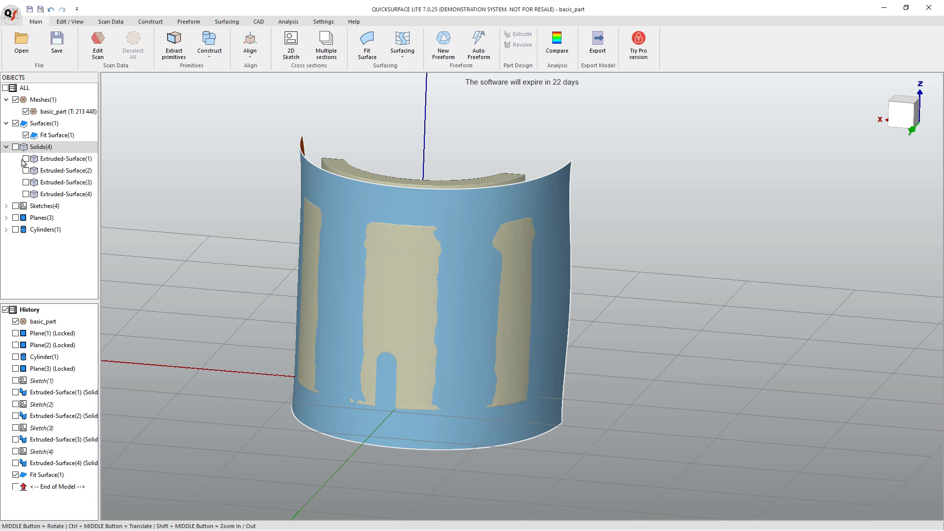
left_click(25, 134)
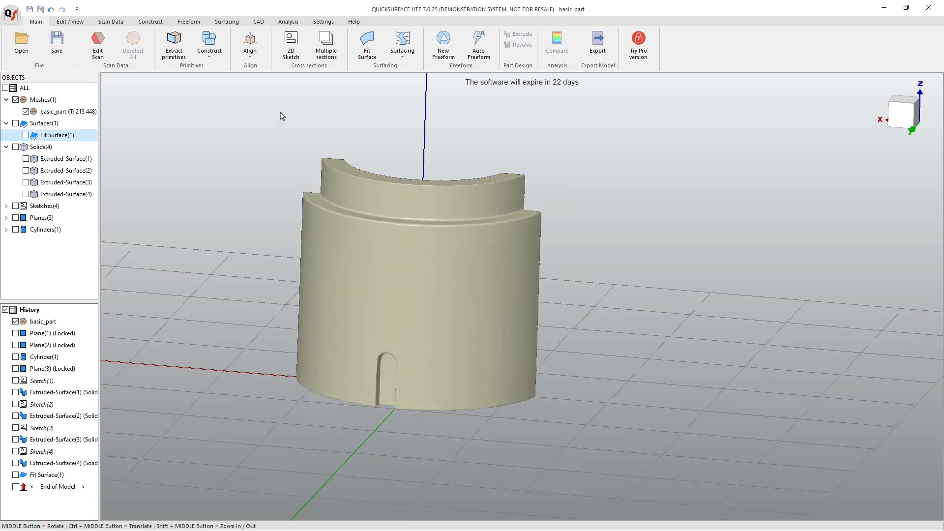
left_click(403, 58)
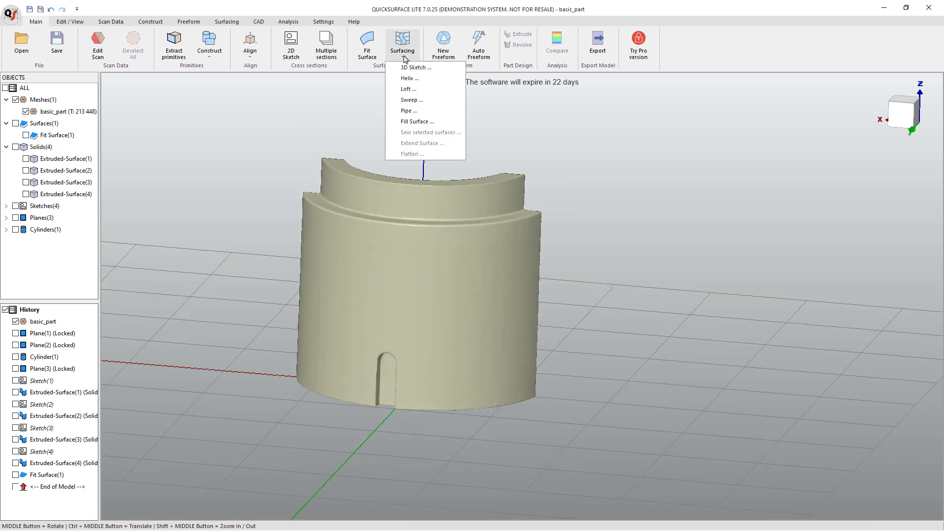
left_click(501, 131)
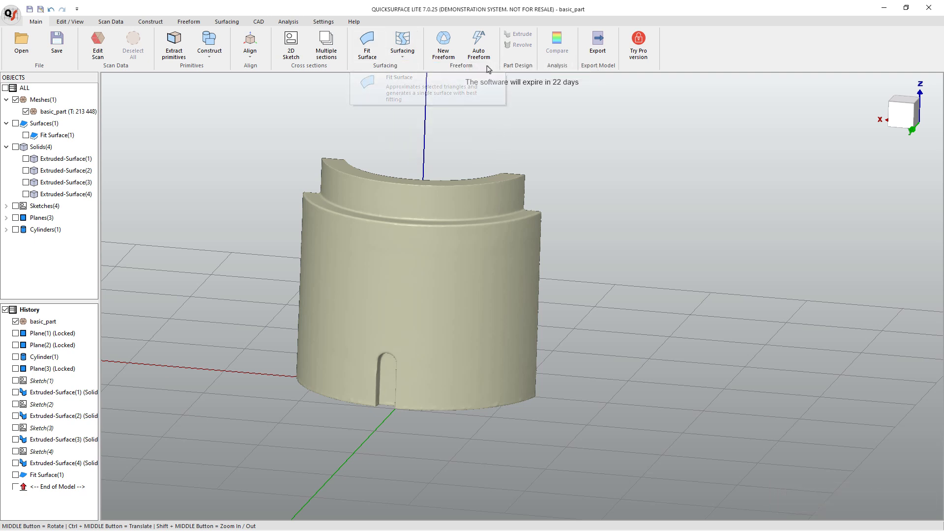
- Auto-surface the whole basic_part mesh with the Basic algorithm, previewing the Medium quads count and creating the result with Fine
left_click(480, 44)
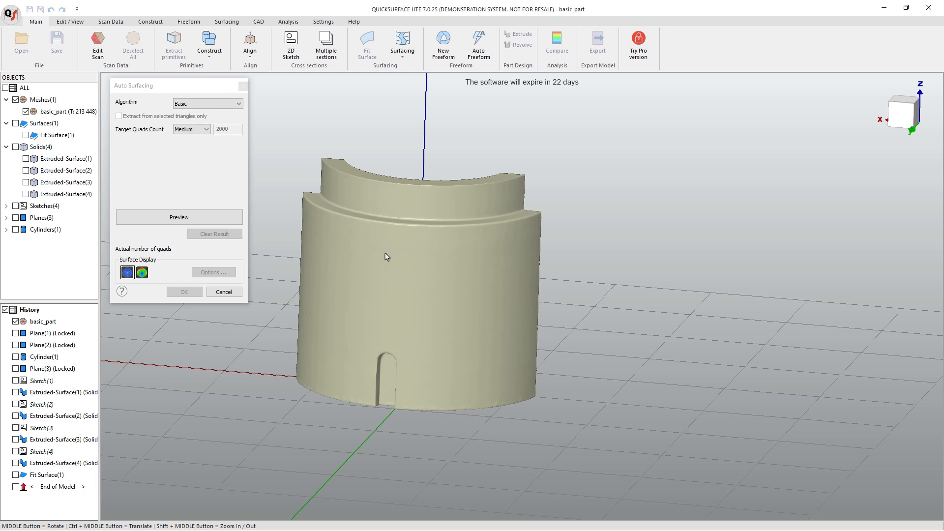
left_click(191, 217)
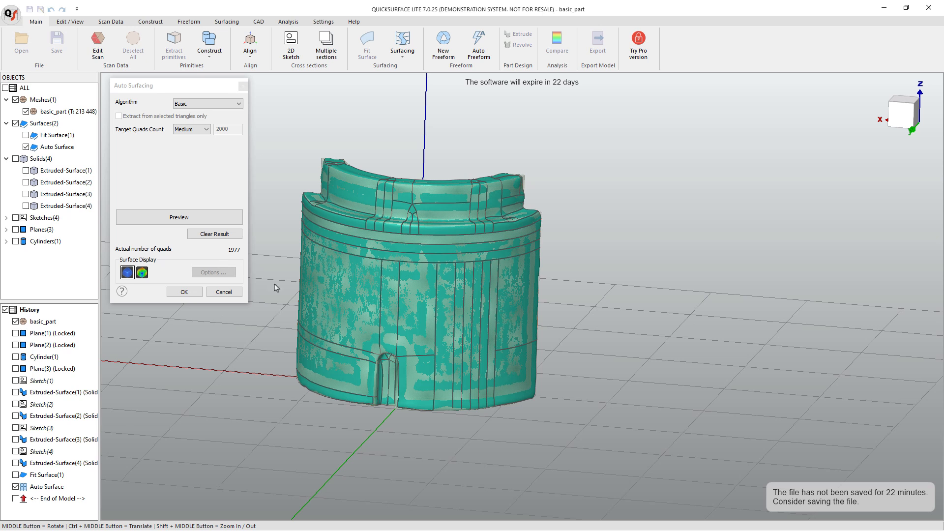
middle_click_drag(551, 387, 518, 389)
left_click(192, 129)
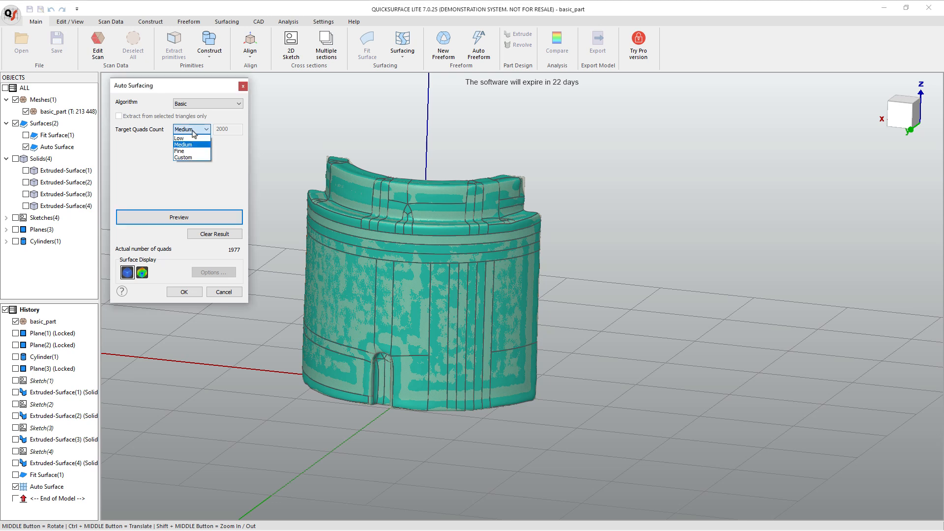
left_click(190, 152)
left_click(198, 220)
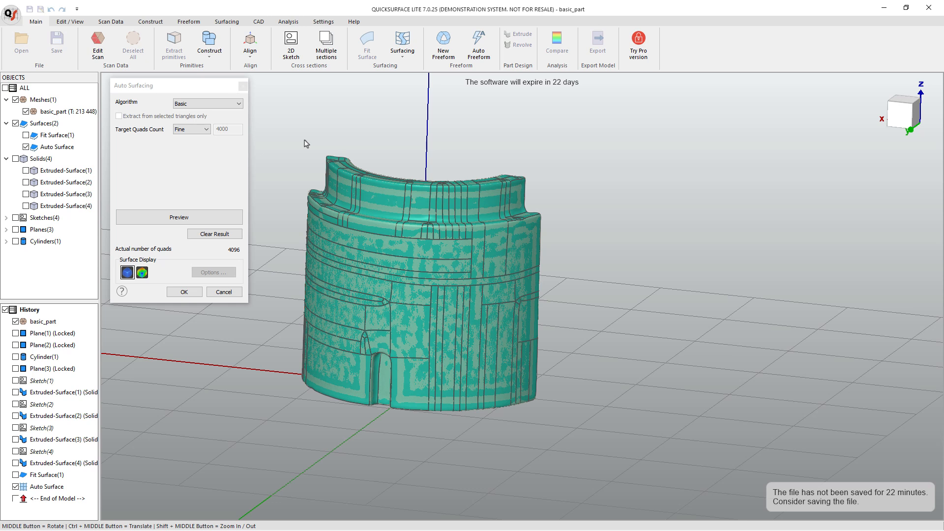
left_click(192, 292)
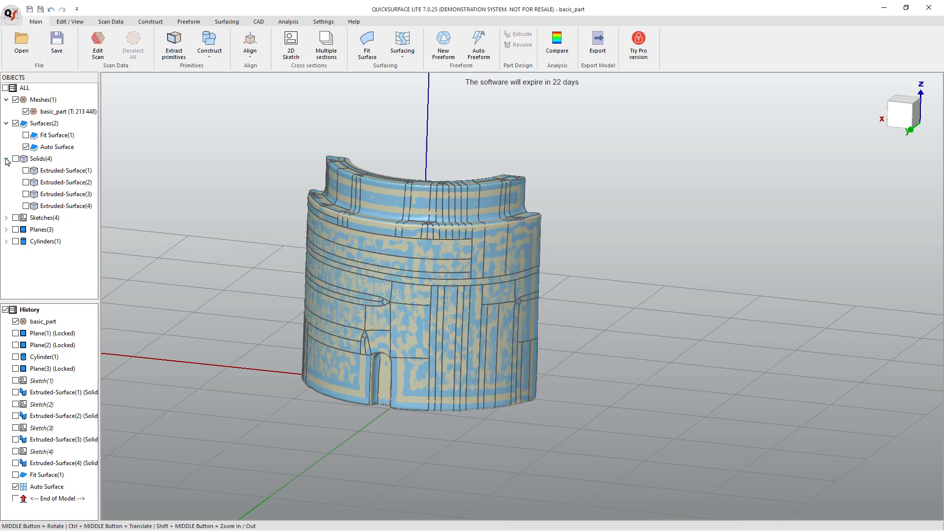
- Examine the auto-surfaced body without the mesh, and swap the display back to the basic_part mesh alone
left_click(16, 100)
middle_click_drag(536, 347, 354, 295)
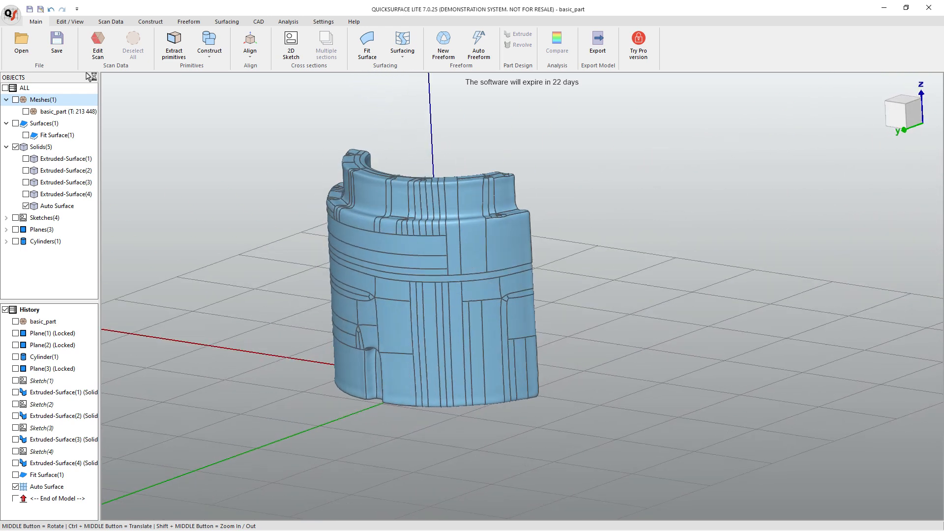
left_click(26, 205)
left_click(15, 100)
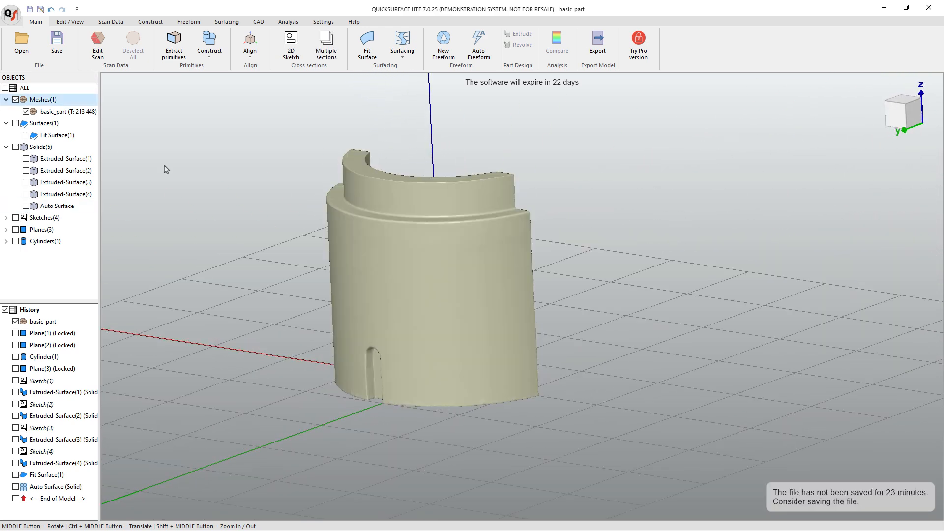
- Create a new freeform surface as a single four-cornered patch snapped to the mesh's outer curved wall, and hide it
middle_click_drag(372, 248, 398, 214)
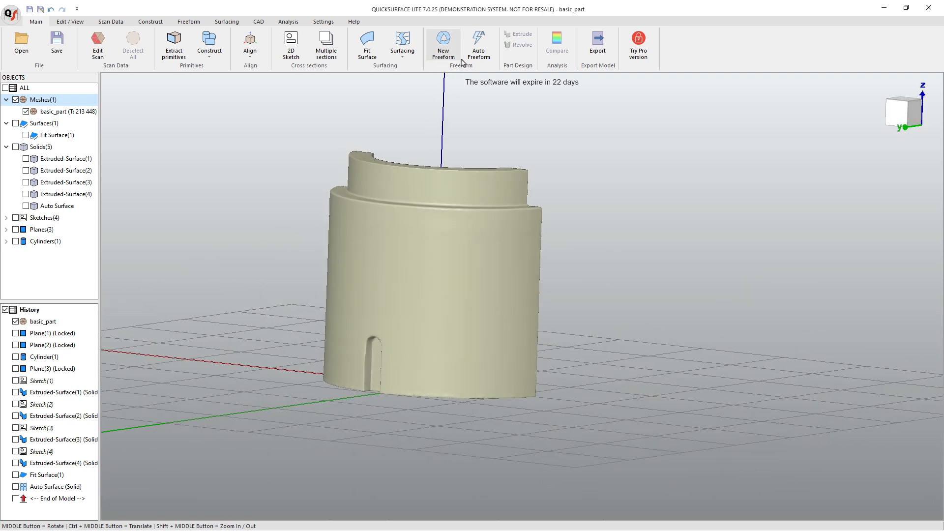
left_click(446, 49)
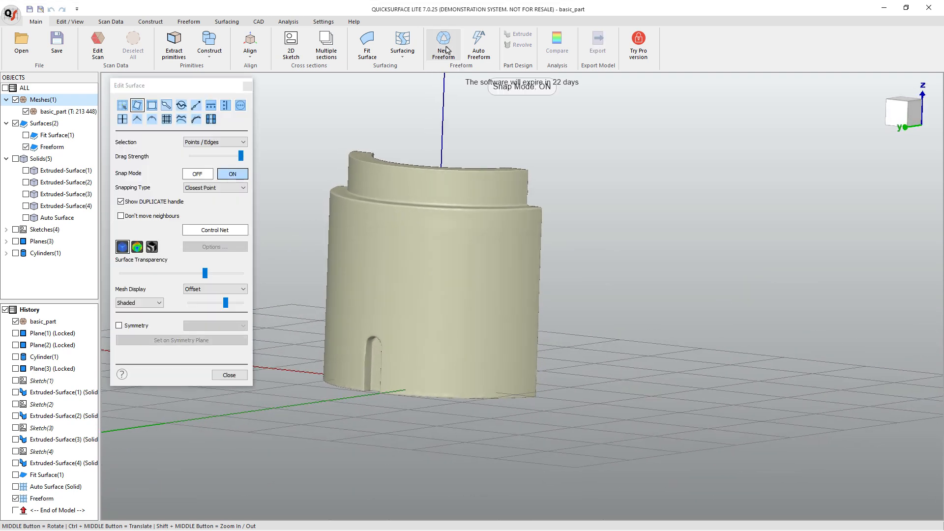
left_click(403, 235)
left_click(491, 241)
left_click(491, 287)
left_click(486, 318)
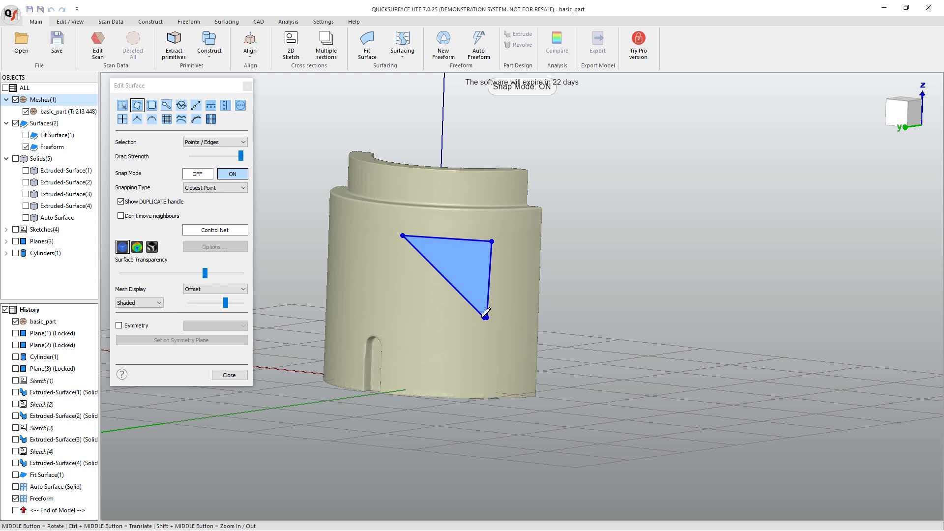
left_click(398, 316)
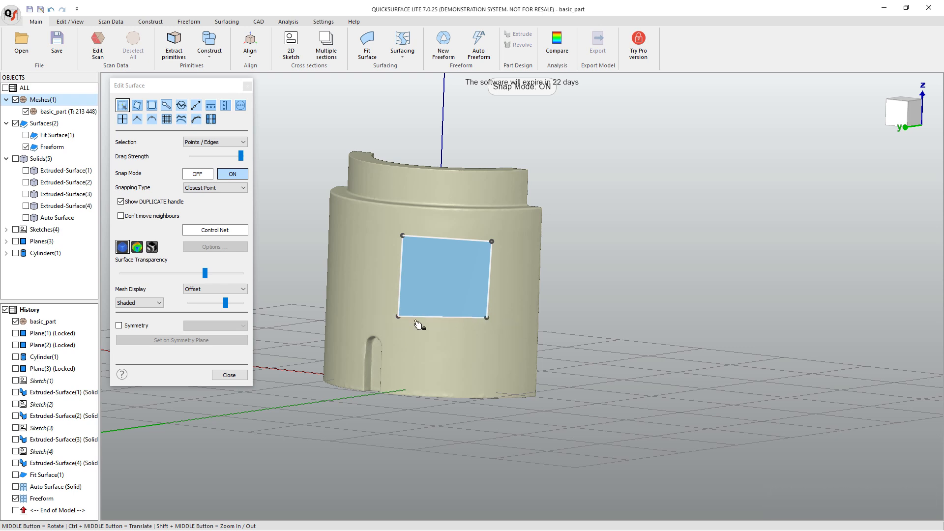
left_click(398, 316)
left_click(243, 376)
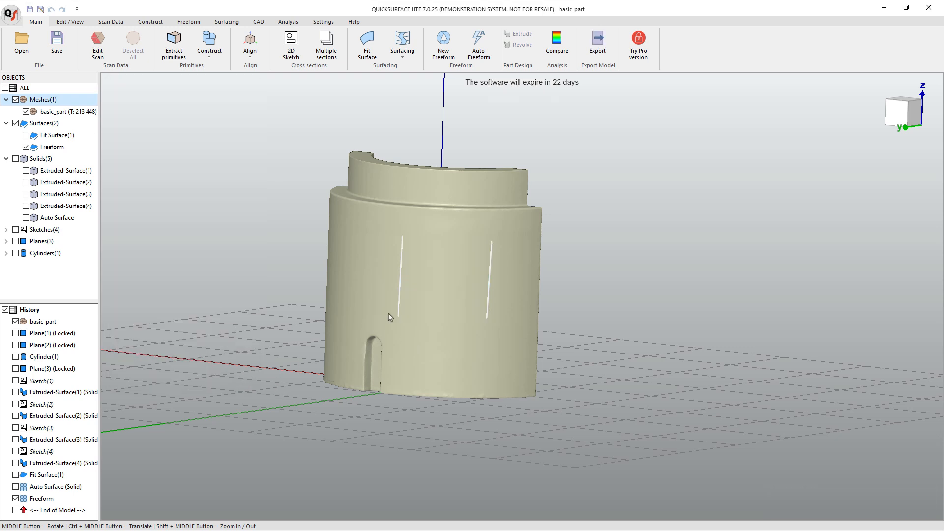
left_click(26, 147)
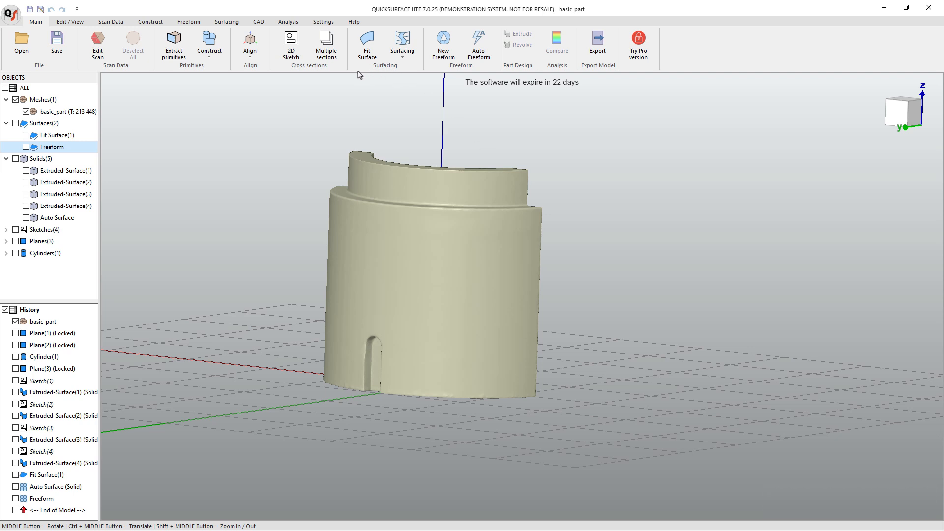
left_click(197, 24)
left_click(222, 23)
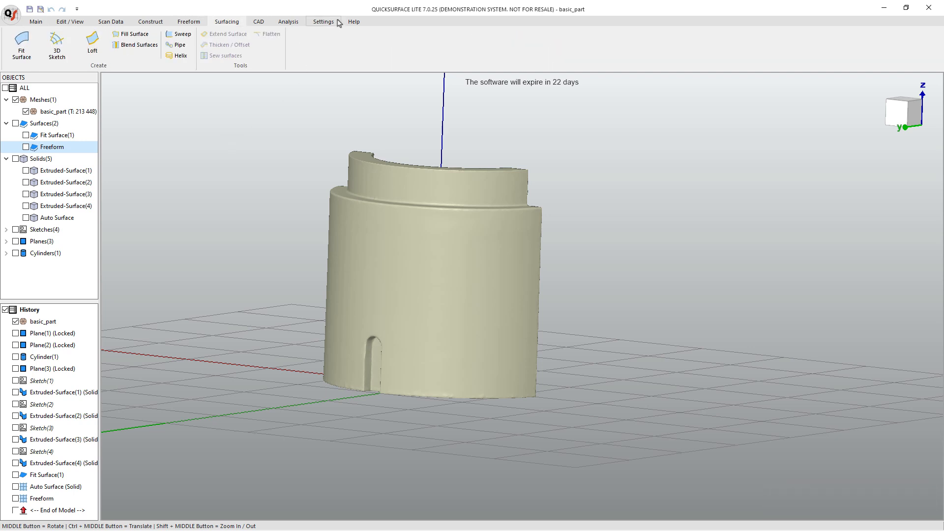
- Open the Impeller example scan without saving the changes to basic_part
left_click(354, 23)
left_click(127, 55)
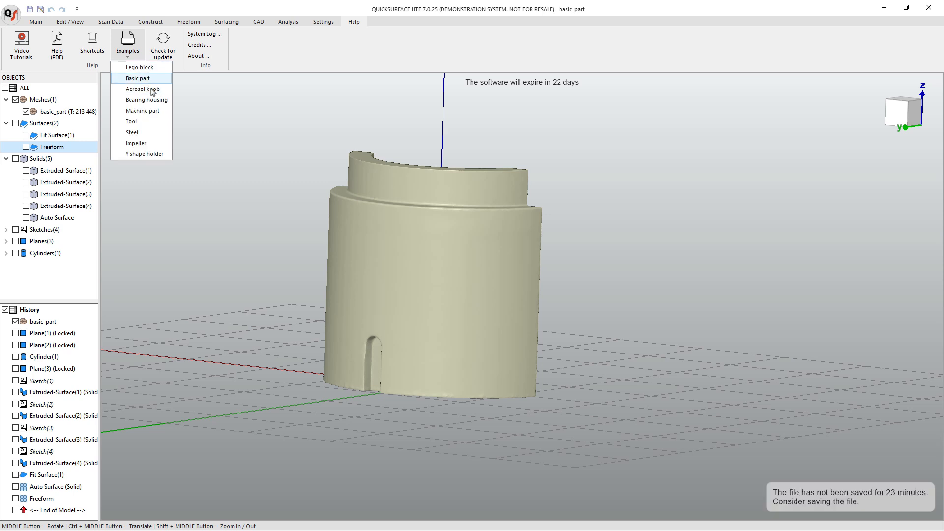
left_click(147, 144)
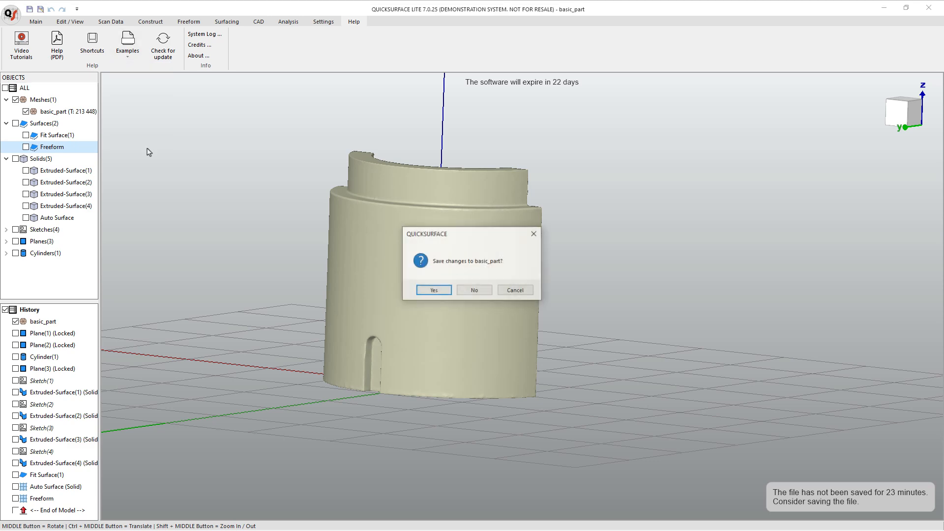
left_click(486, 296)
- Preview automatic surfacing of the impeller mesh with the Basic algorithm and Medium quads count, without creating the surface
middle_click_drag(498, 322, 558, 359)
scroll(517, 367, "down", 2)
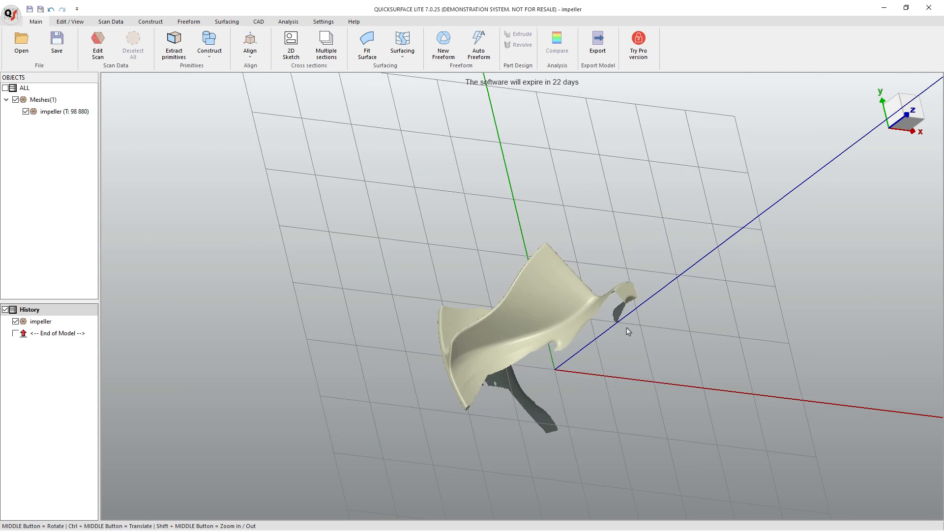
scroll(561, 324, "up", 3)
scroll(550, 334, "up", 2)
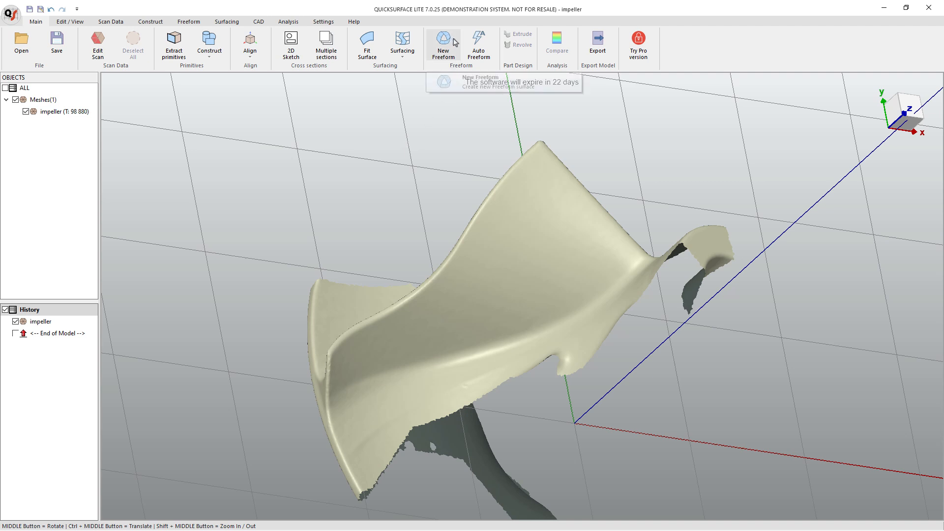
left_click(479, 43)
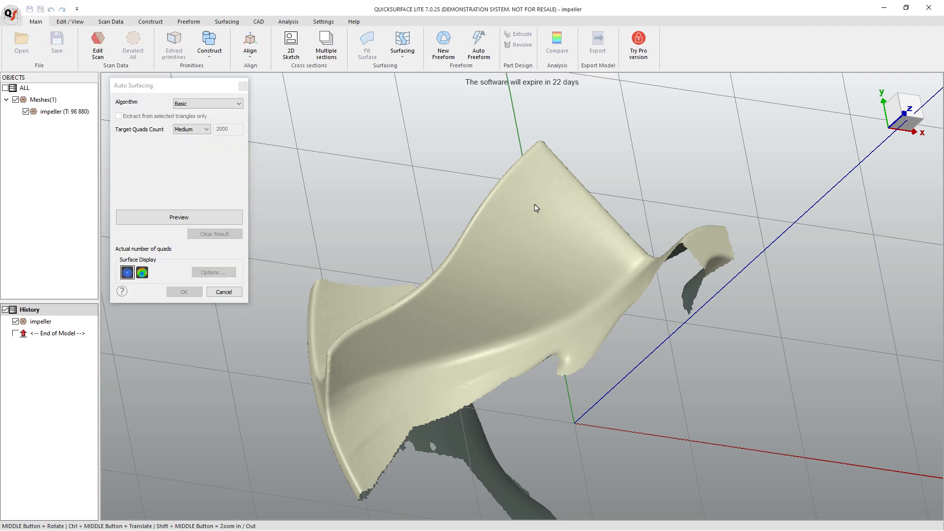
left_click(187, 219)
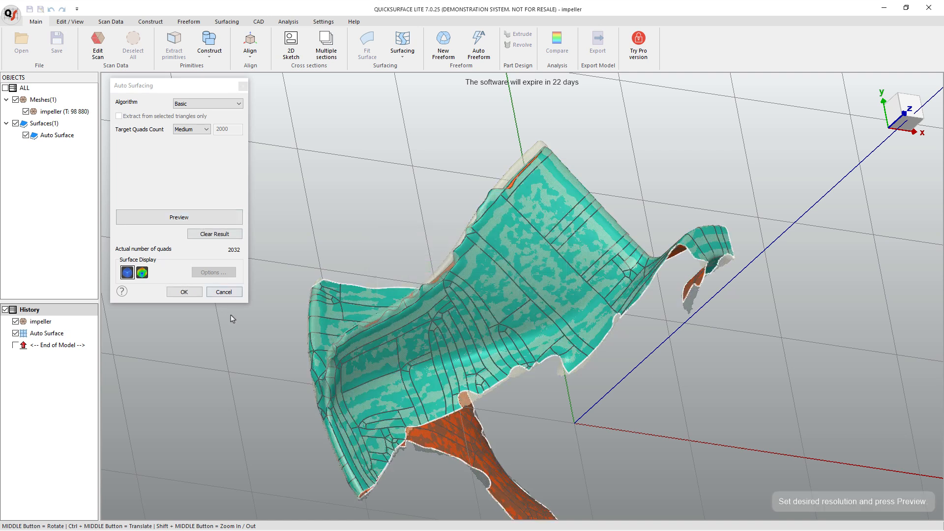
left_click(224, 292)
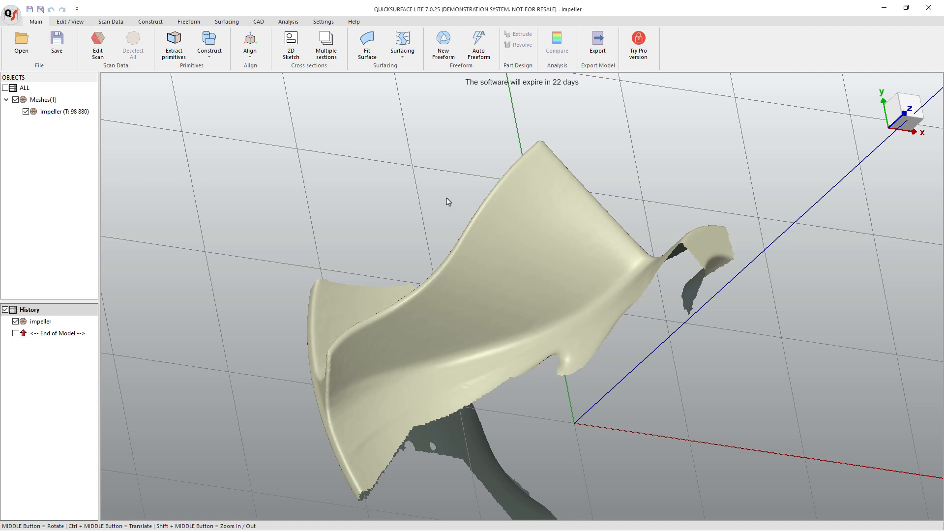
- Open the Machine part example scan without saving the changes to the impeller
left_click(353, 22)
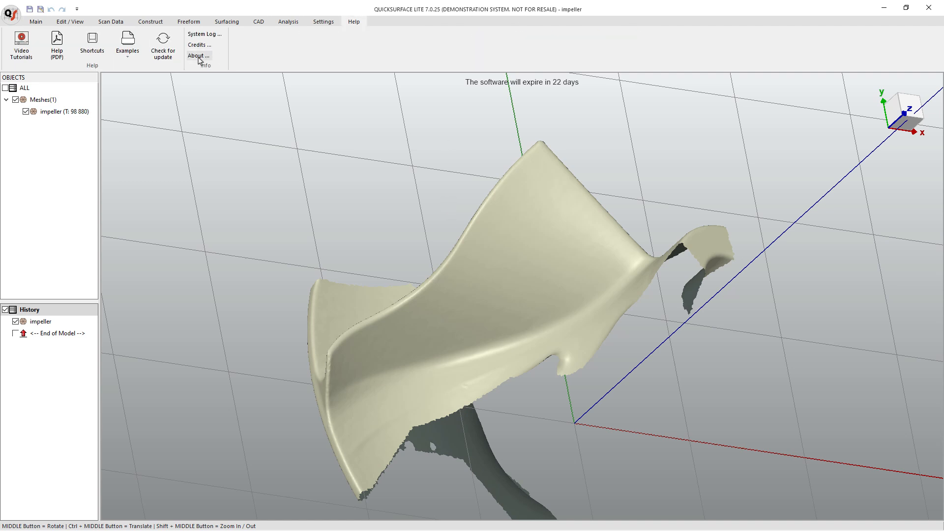
left_click(128, 46)
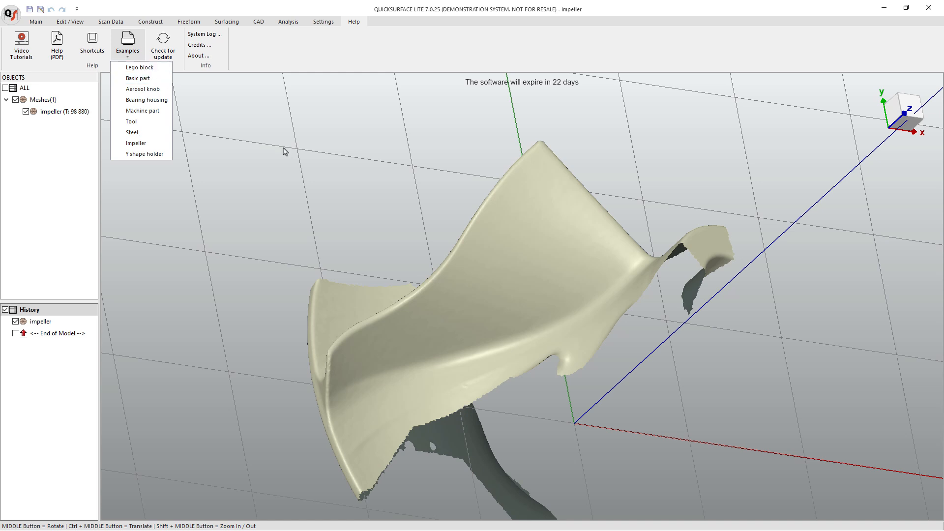
left_click(151, 111)
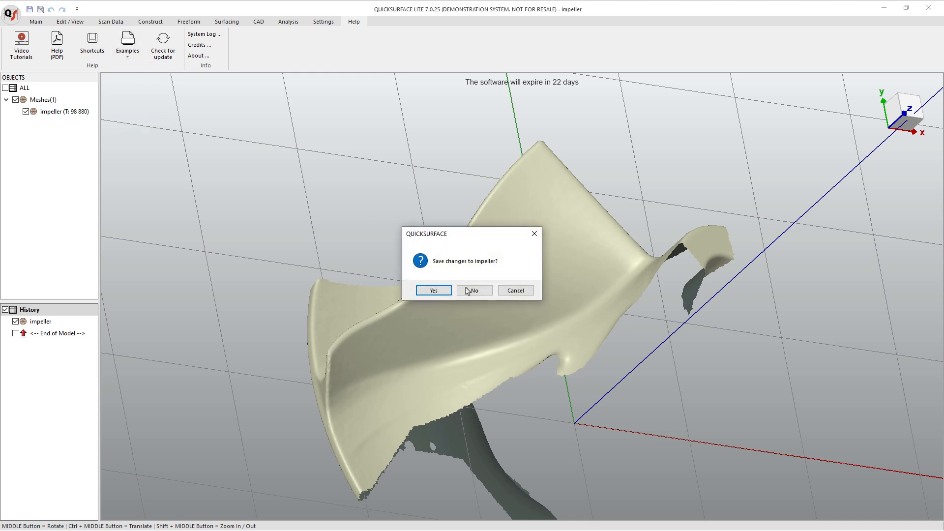
left_click(468, 291)
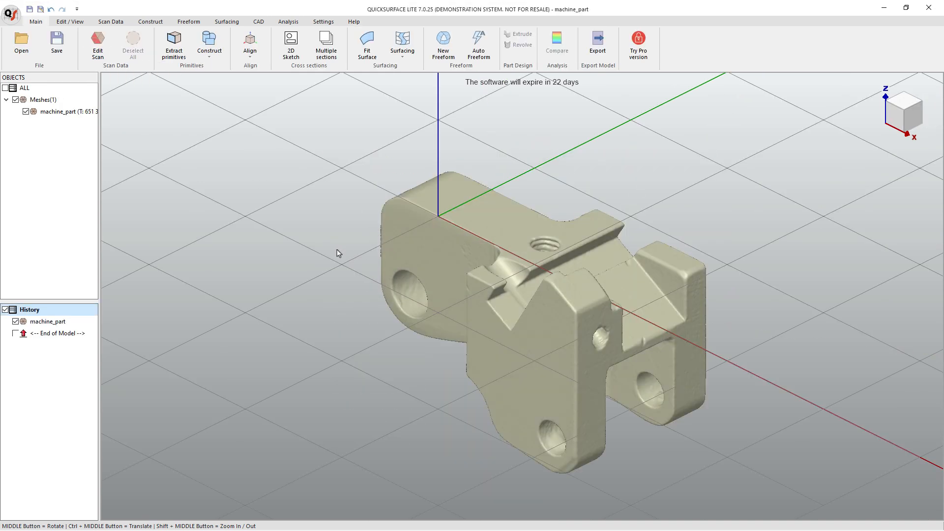